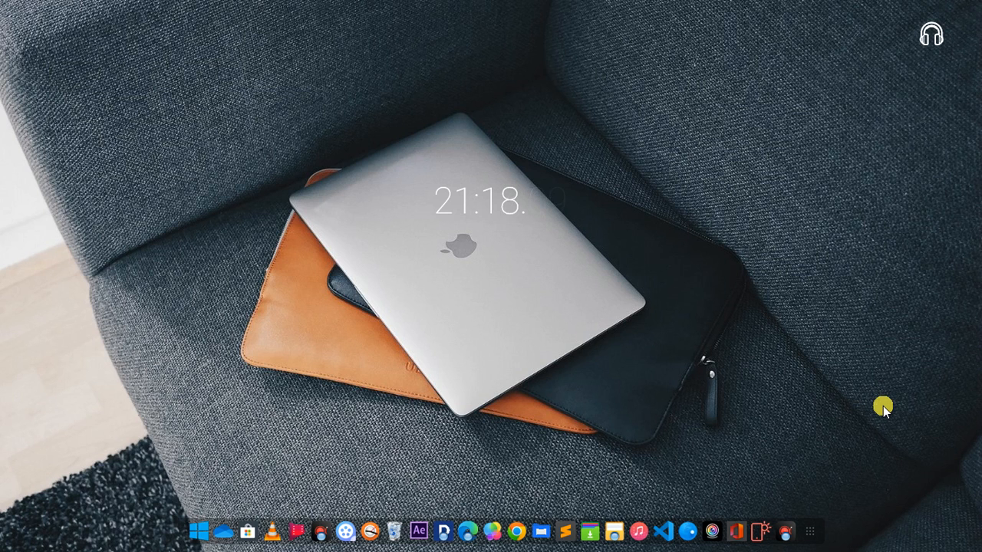
# Switch to PHPRad Studio and view the Users and Records list pages in the lesson project's preview
pyautogui.click(444, 531)
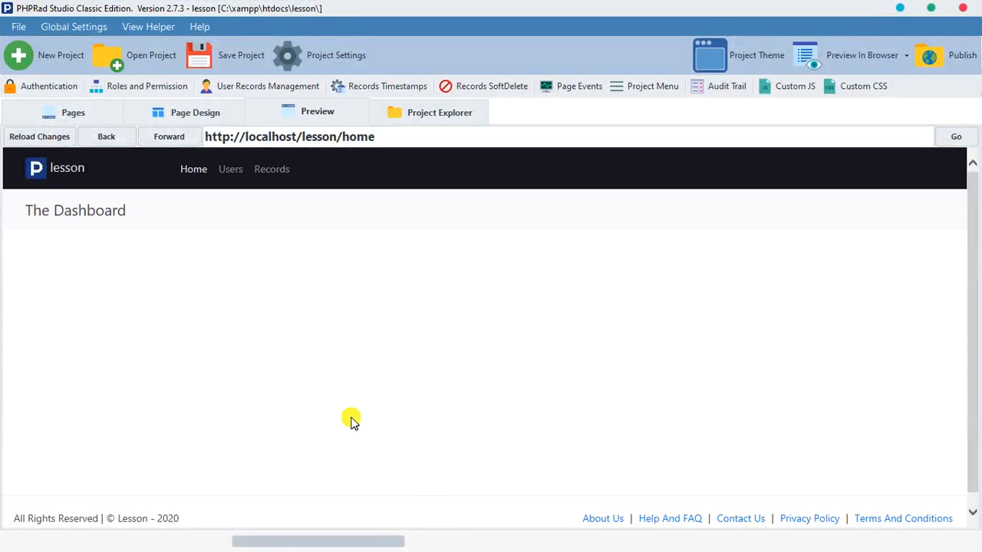
pyautogui.click(244, 172)
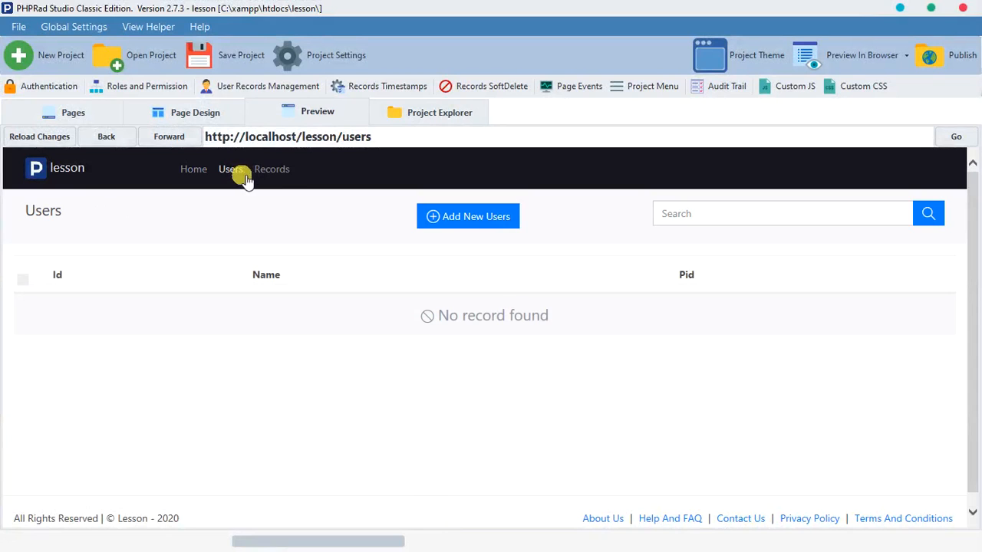
pyautogui.click(274, 173)
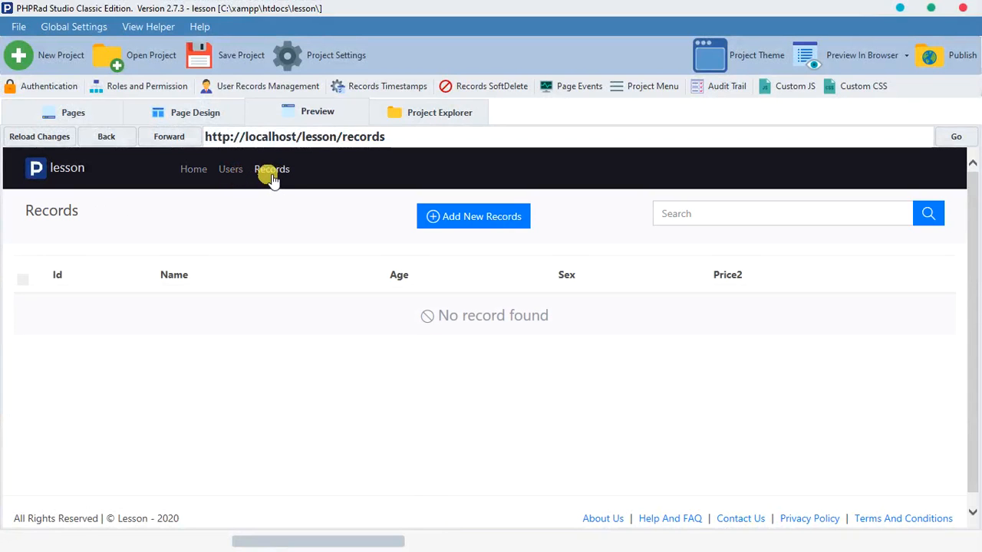
pyautogui.click(273, 173)
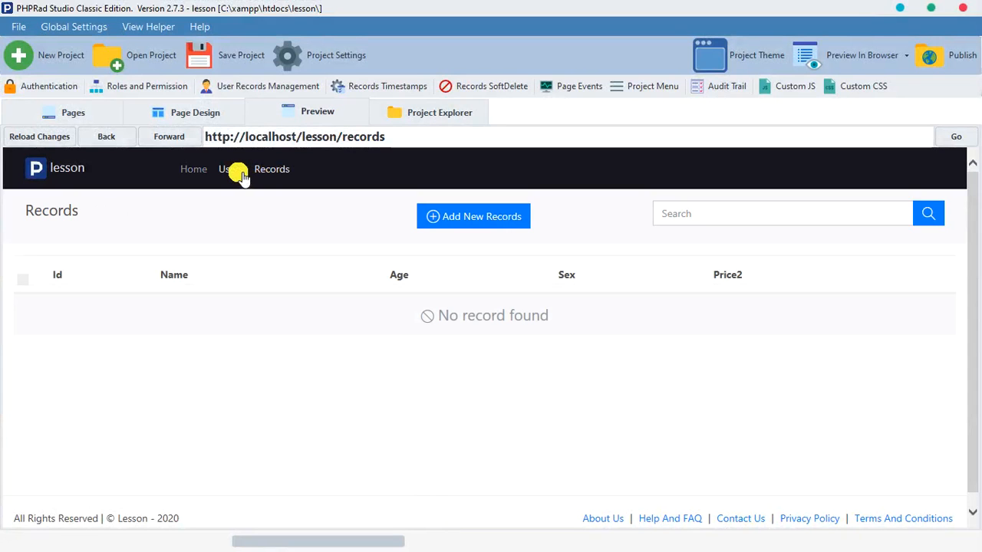
pyautogui.click(67, 115)
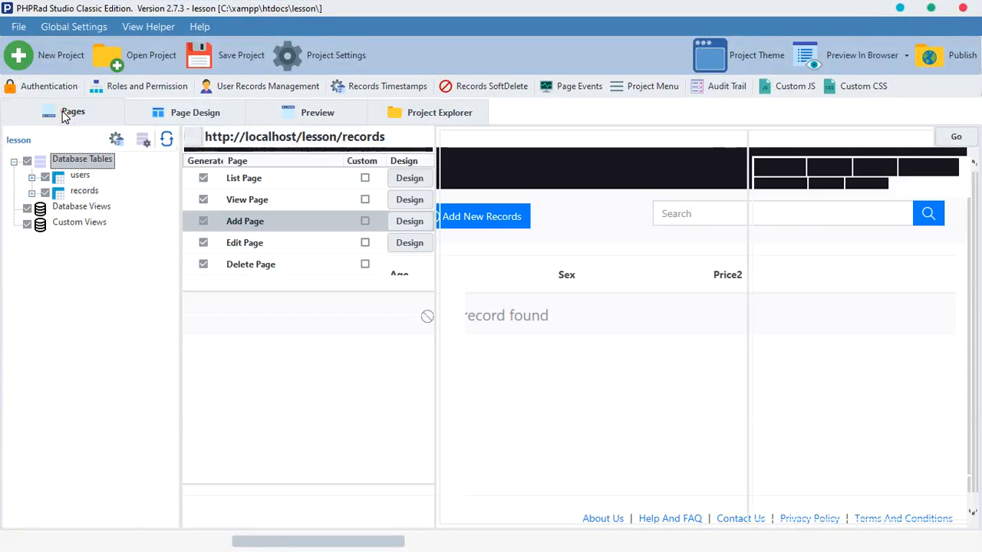
pyautogui.scroll(3, 338, 419)
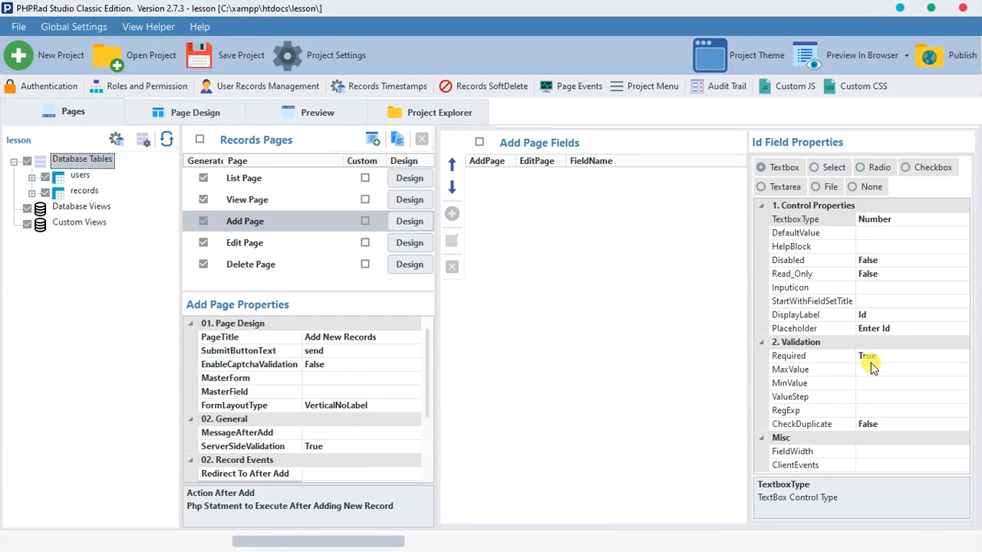
pyautogui.click(306, 115)
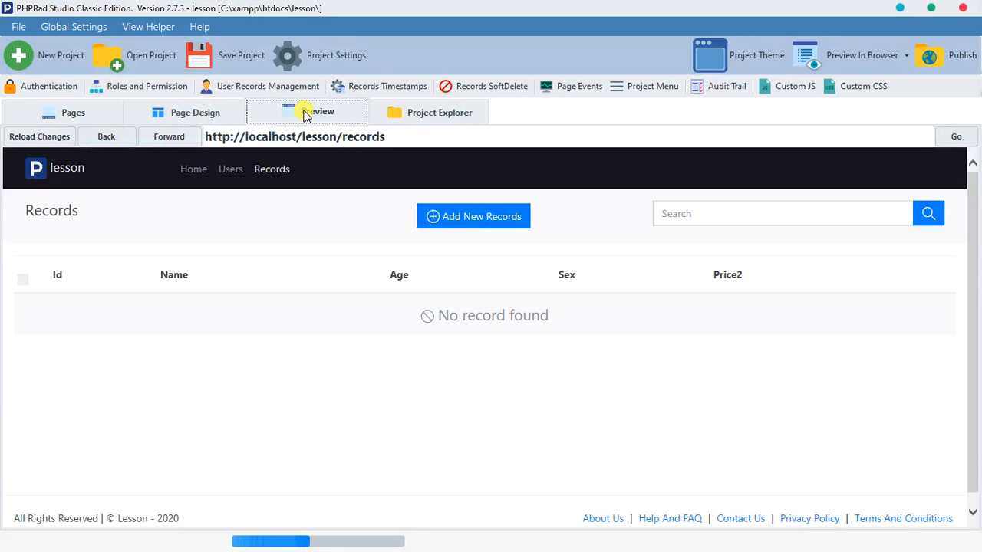
# Examine in the preview how the Add New Records form opens from the Records list, returning to the list each time
pyautogui.click(463, 217)
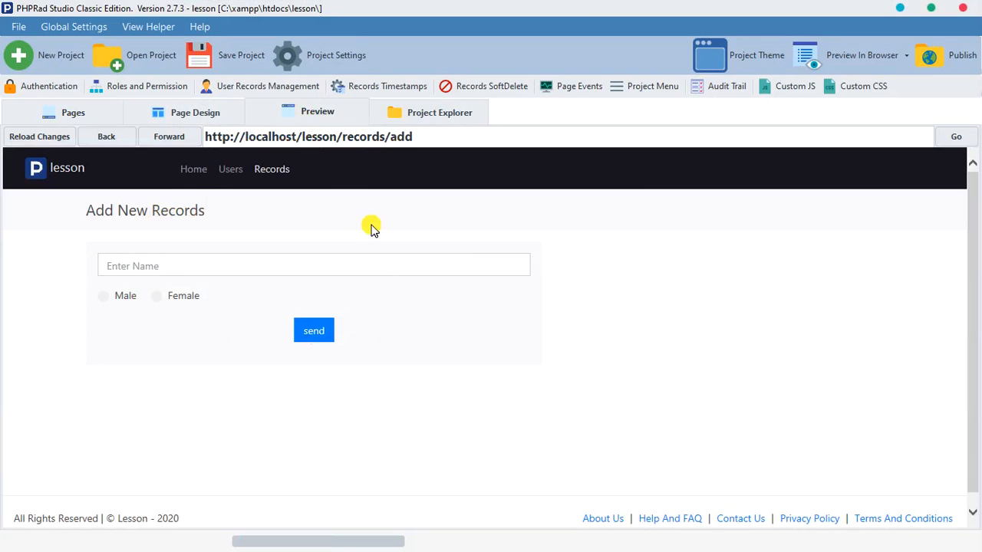
pyautogui.click(230, 169)
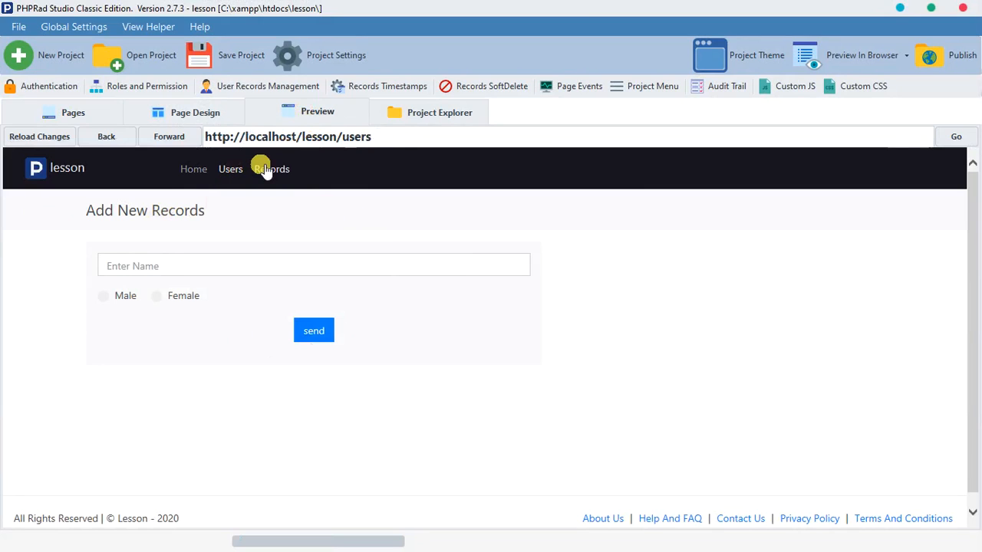
pyautogui.click(272, 170)
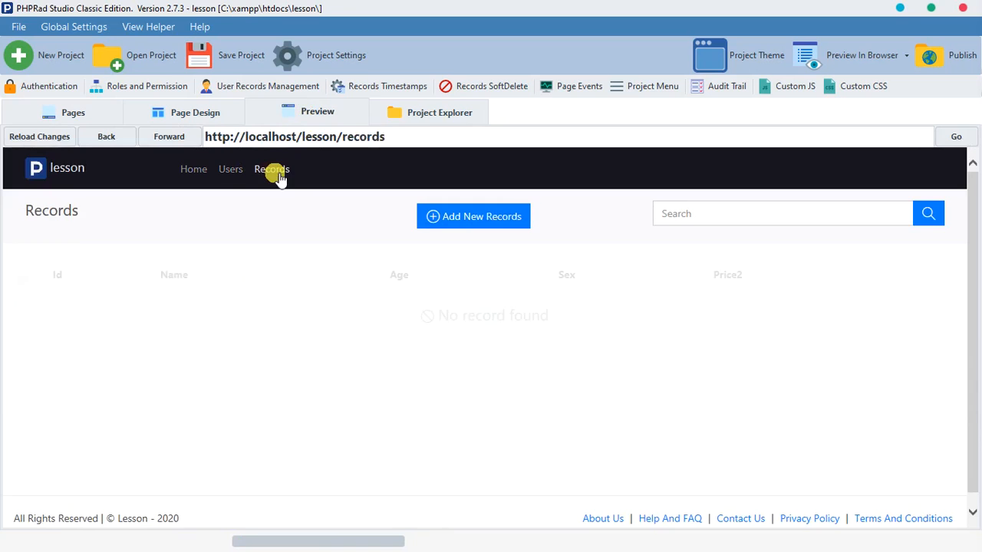
pyautogui.click(497, 224)
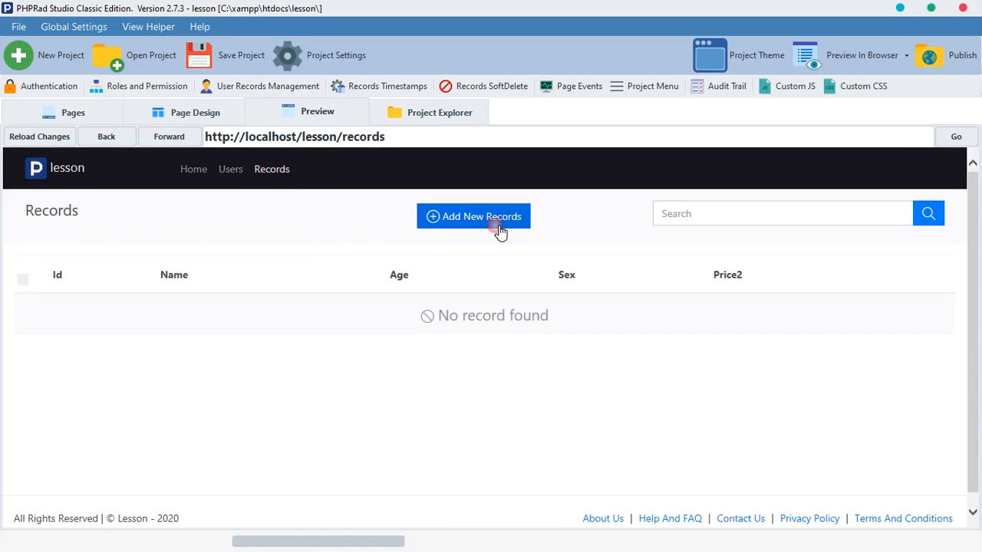
pyautogui.click(271, 170)
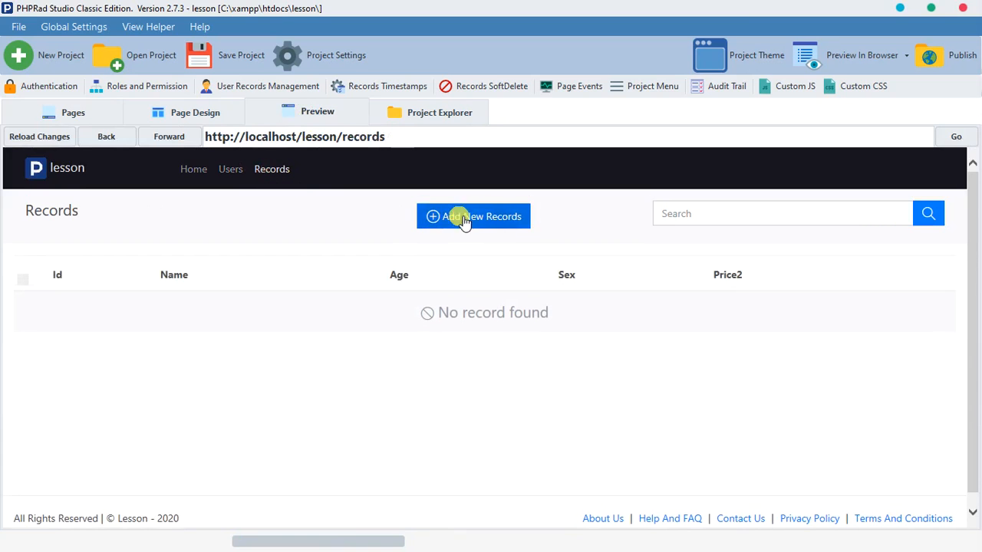
pyautogui.click(463, 221)
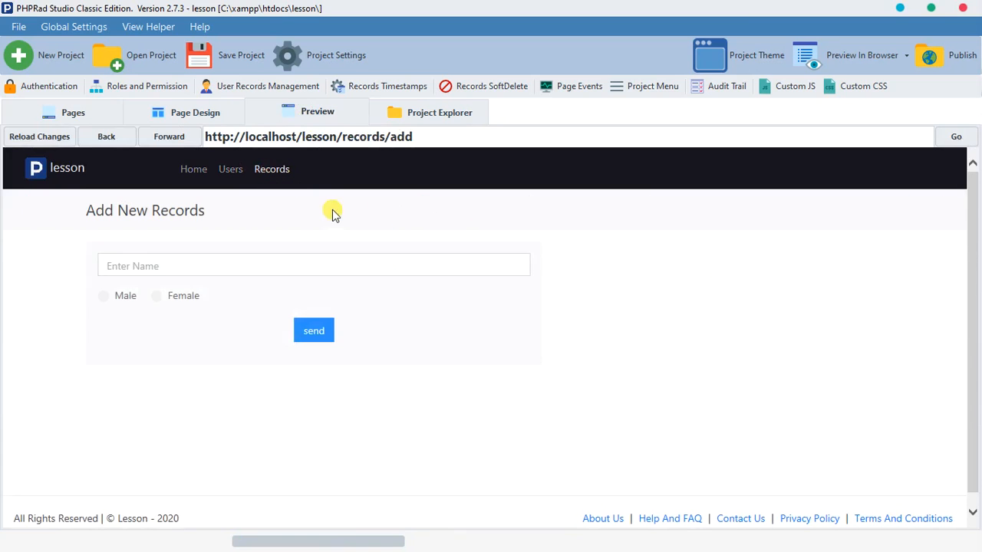
pyautogui.click(280, 172)
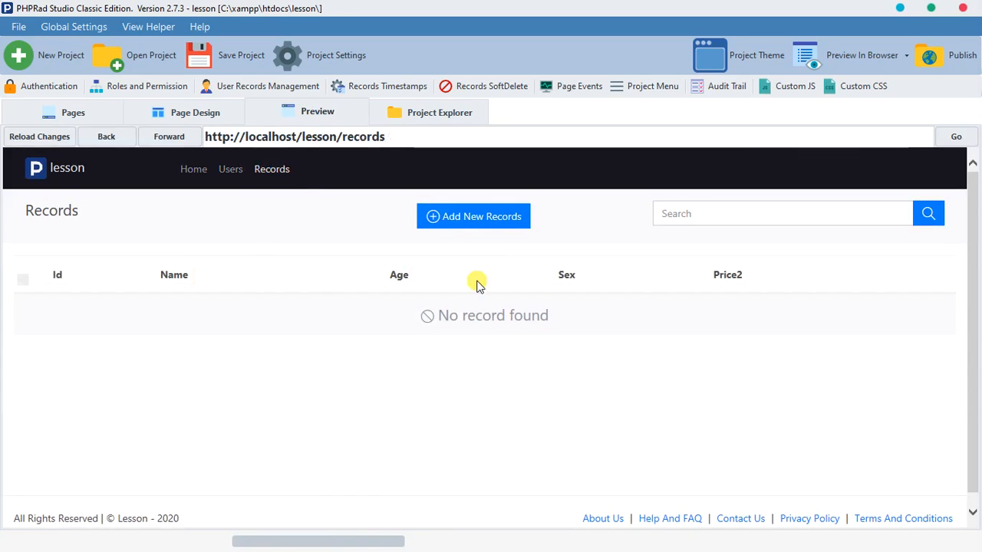
pyautogui.click(454, 221)
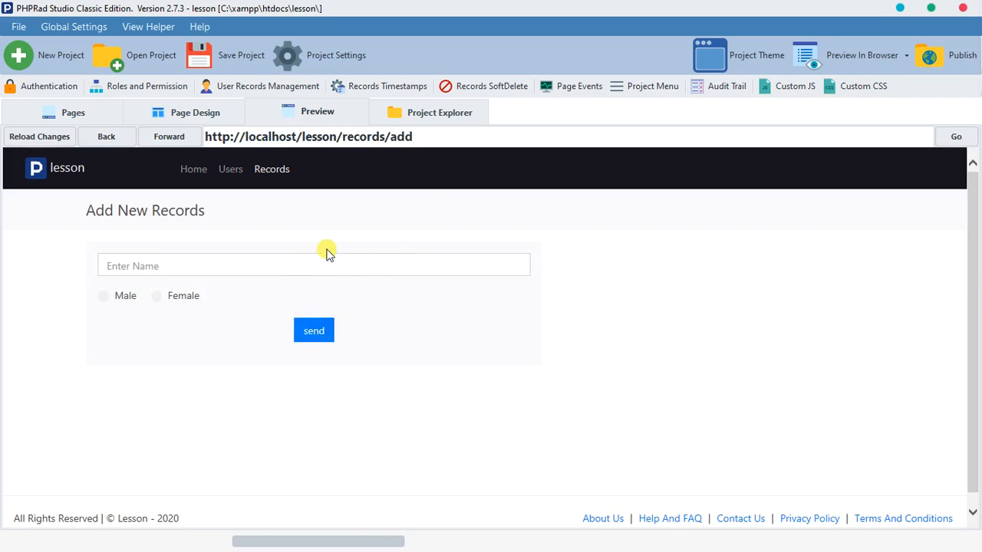
pyautogui.click(277, 178)
pyautogui.click(276, 178)
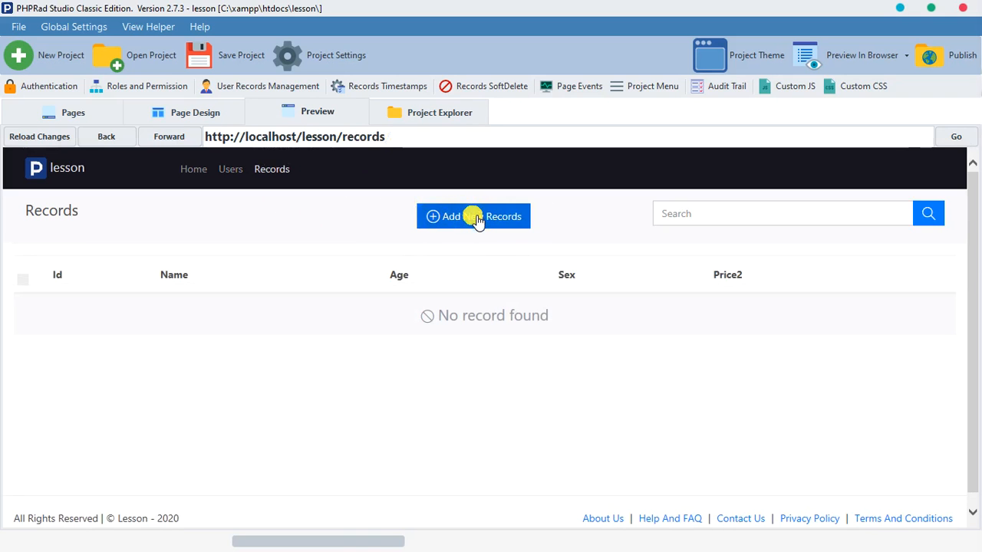
# Examine the ModalEdit and ModalView options in the records table's List Page properties
pyautogui.click(36, 112)
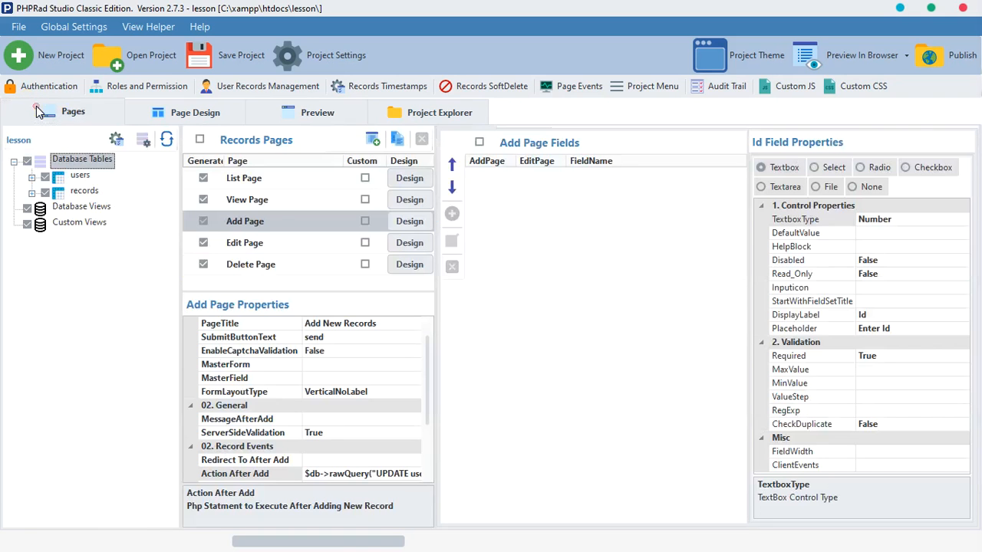
pyautogui.click(270, 178)
pyautogui.click(80, 192)
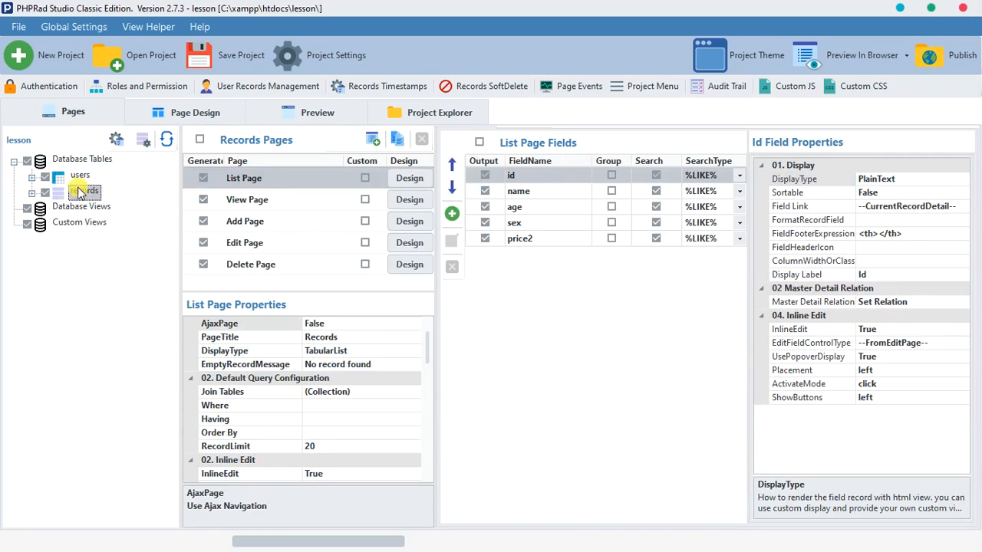
pyautogui.click(270, 184)
pyautogui.scroll(-8, 315, 361)
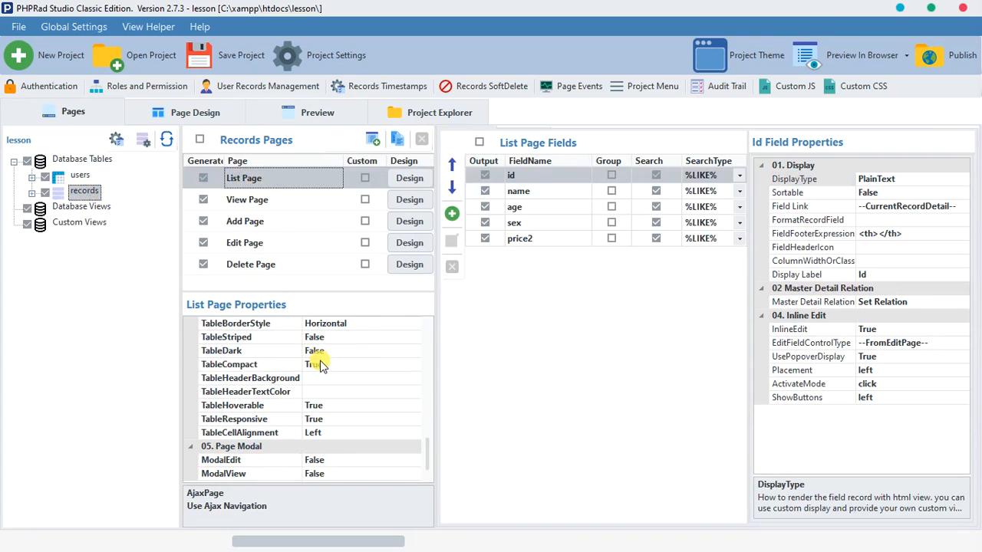
pyautogui.click(227, 475)
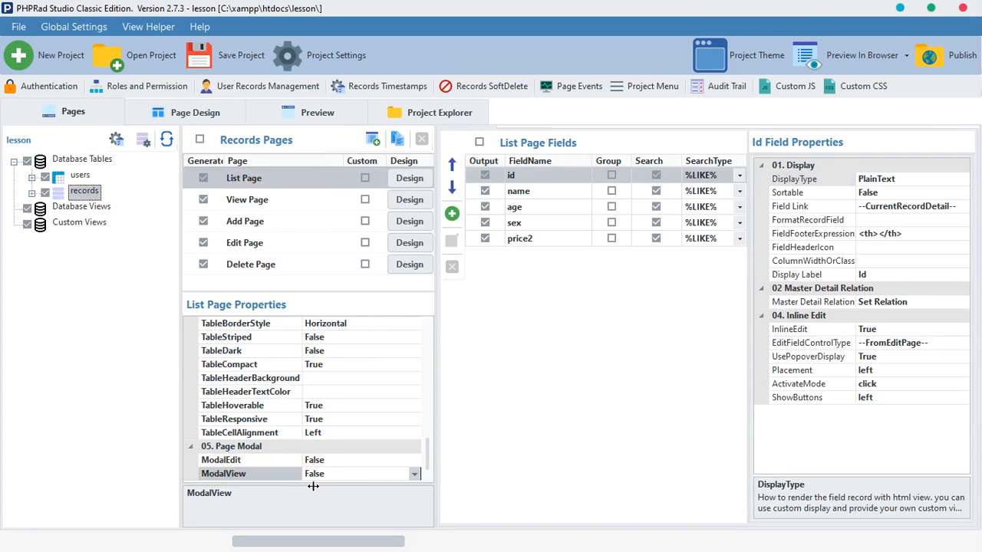
pyautogui.press('Up')
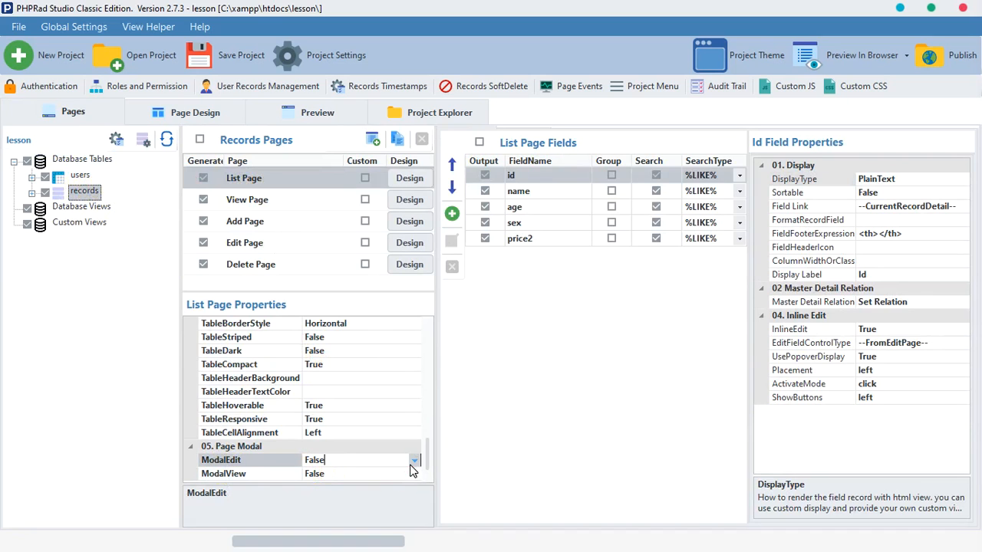
pyautogui.click(414, 475)
pyautogui.click(402, 462)
pyautogui.click(399, 474)
pyautogui.click(395, 462)
pyautogui.click(394, 476)
pyautogui.click(391, 462)
pyautogui.click(381, 471)
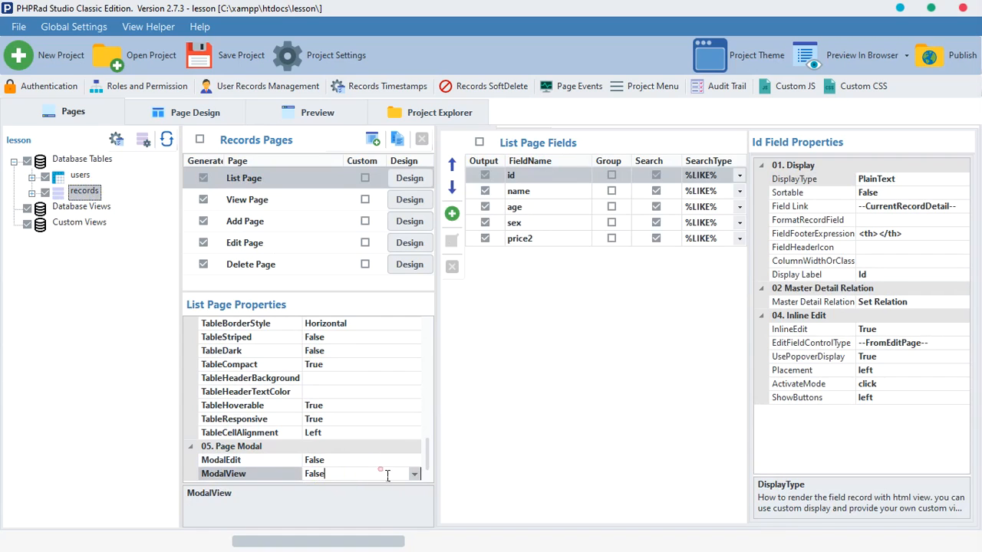
pyautogui.click(381, 470)
pyautogui.click(377, 463)
pyautogui.click(375, 474)
pyautogui.click(376, 462)
pyautogui.click(378, 473)
pyautogui.click(373, 465)
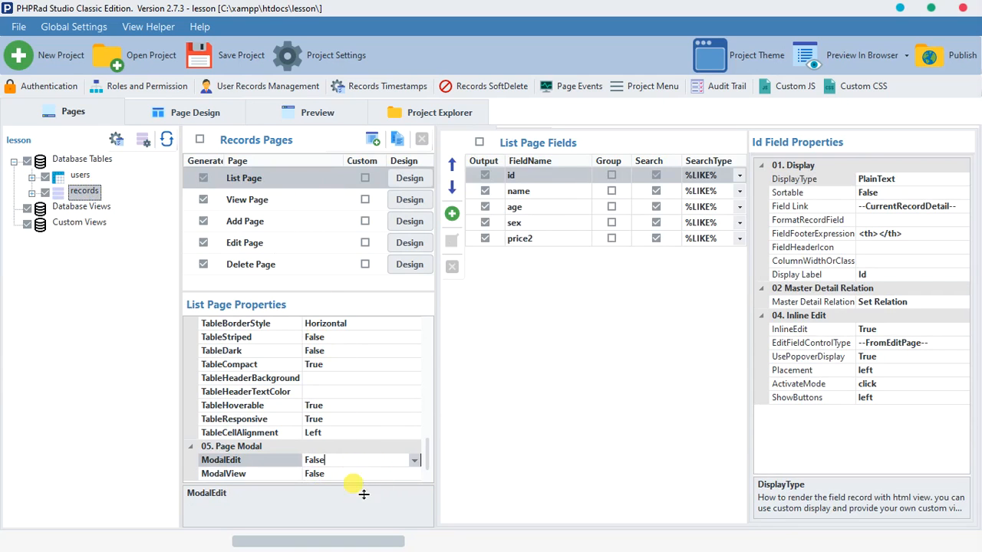
# Open the design of the records List page and set the Add New Records button's OpenLinkAs to Preloaded Modal
pyautogui.click(409, 178)
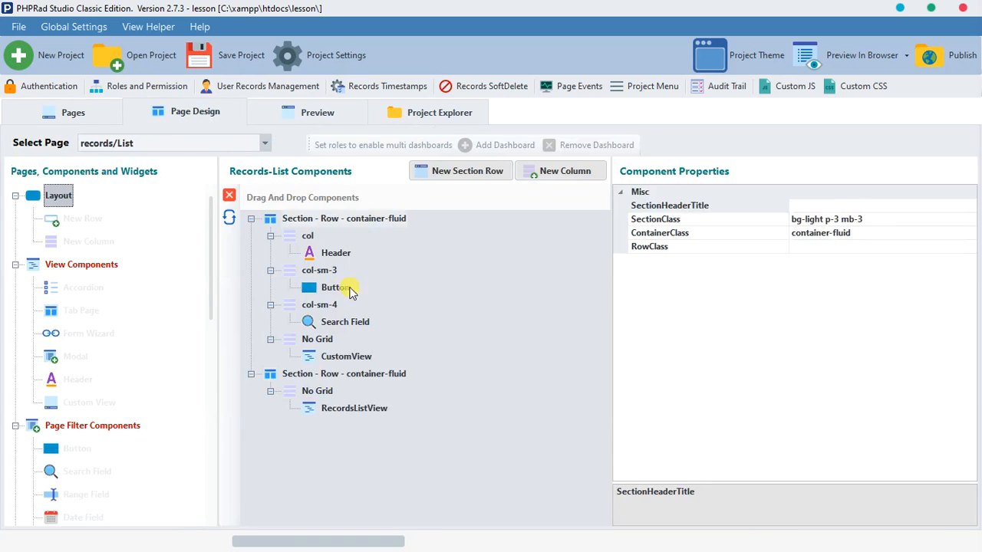
pyautogui.click(333, 290)
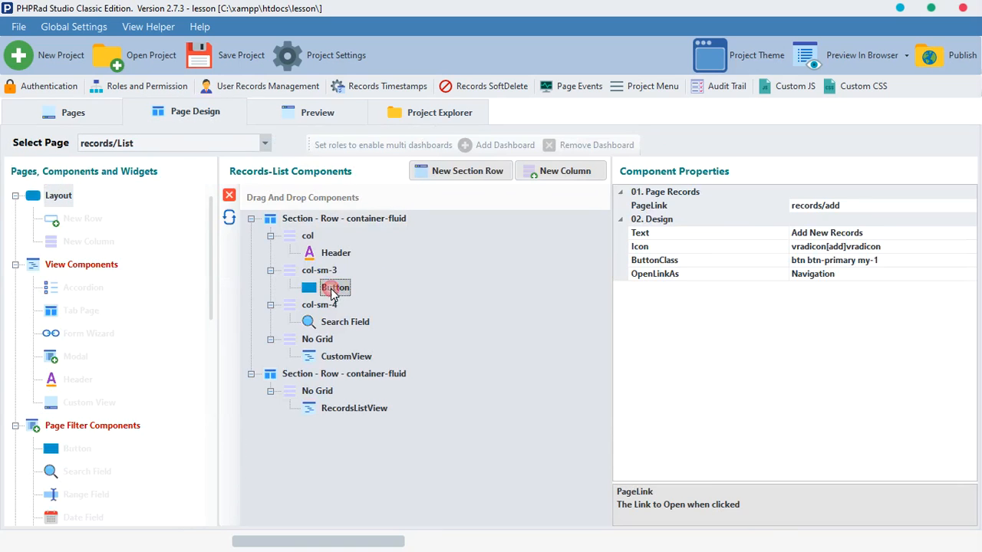
pyautogui.click(847, 279)
pyautogui.doubleClick(847, 277)
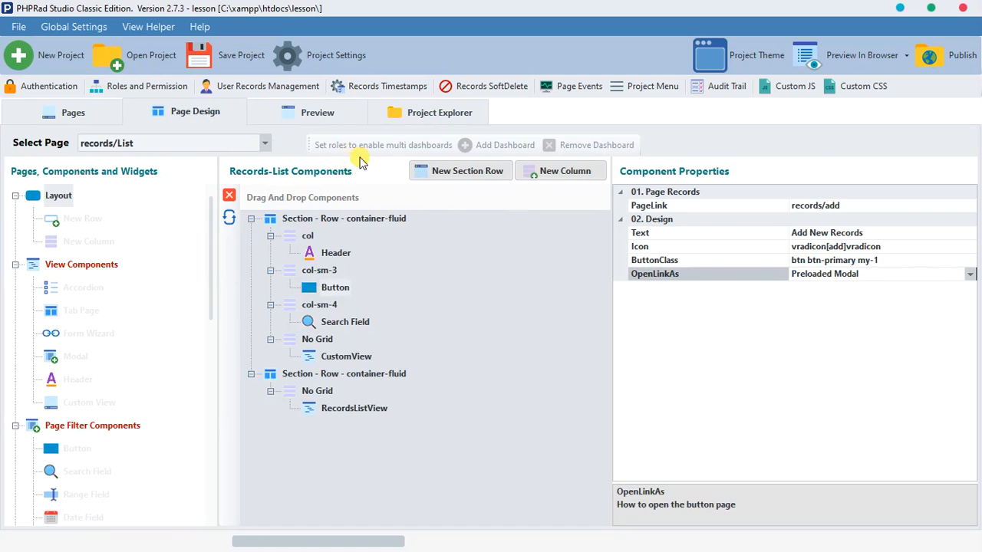
# Preview the Records page and test opening and closing the Add New Records modal
pyautogui.click(330, 115)
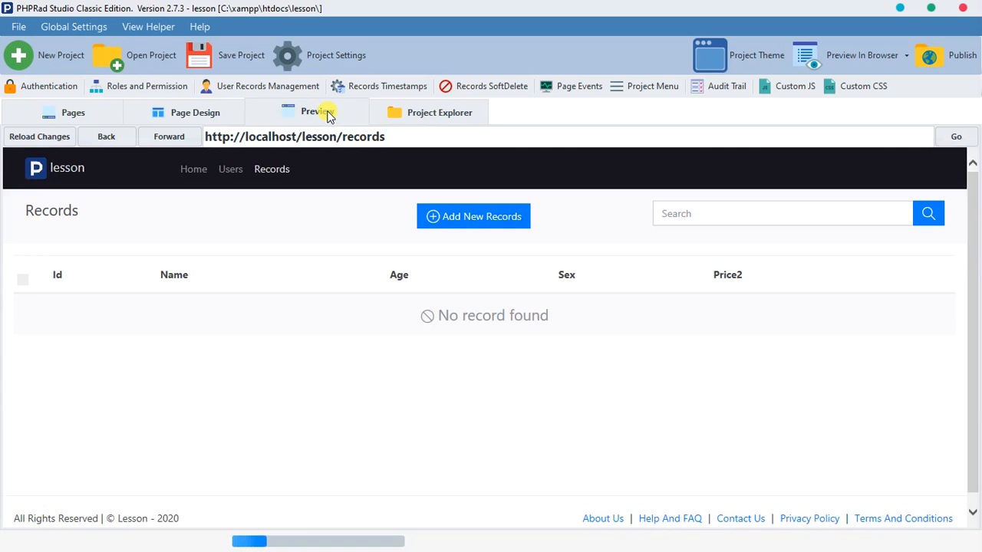
pyautogui.click(478, 215)
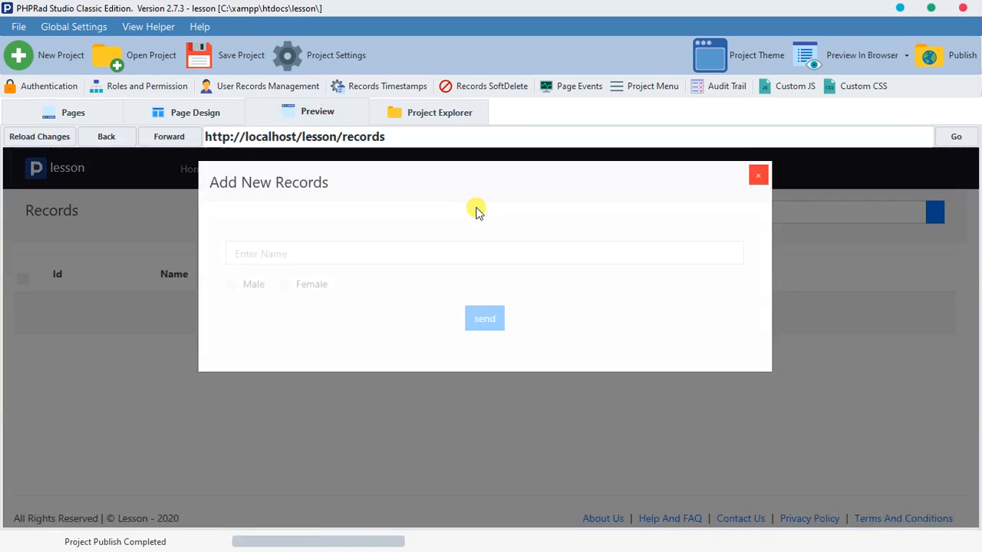
pyautogui.click(758, 184)
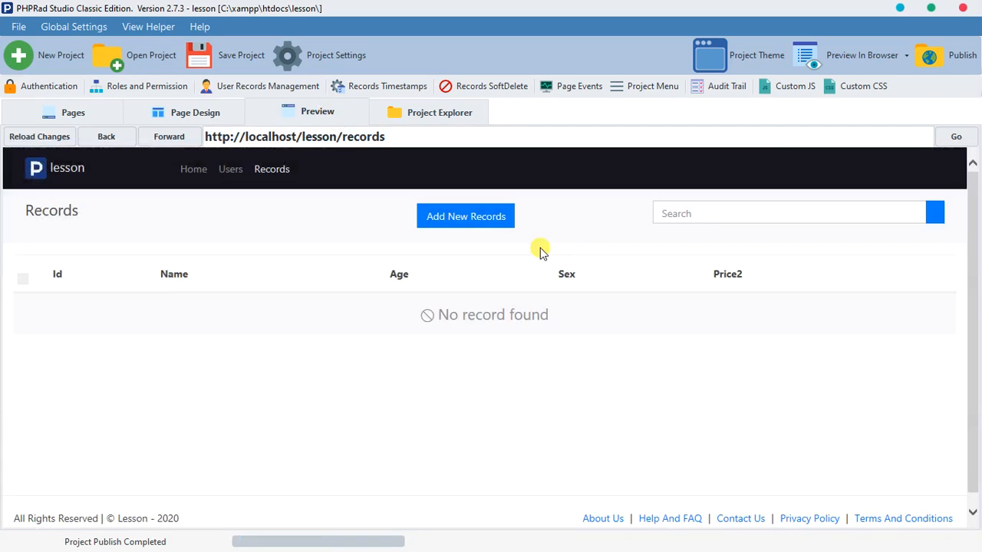
pyautogui.click(493, 221)
pyautogui.click(759, 184)
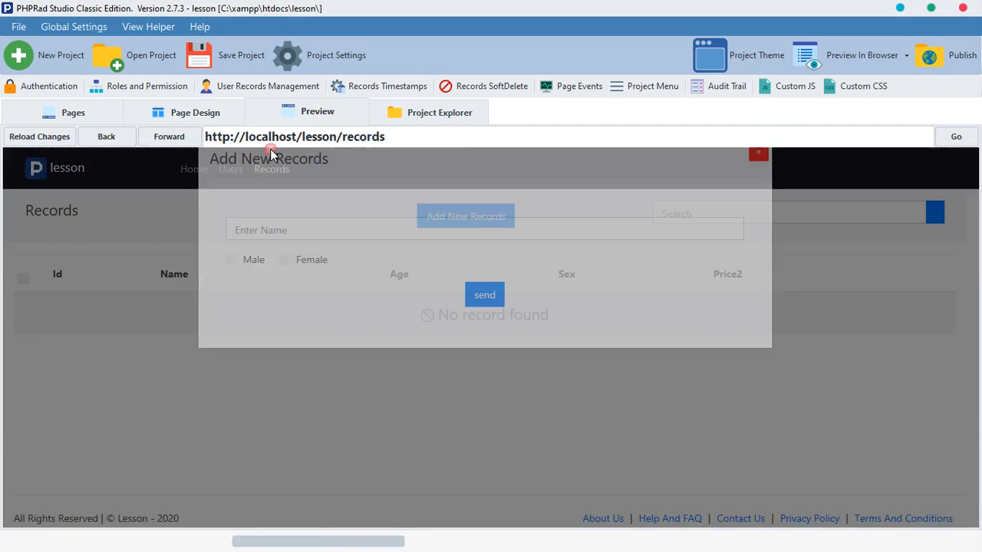
# Set the Add New Records button's OpenLinkAs to Ajax Modal in the records List design and test it in the preview
pyautogui.click(184, 112)
pyautogui.click(330, 271)
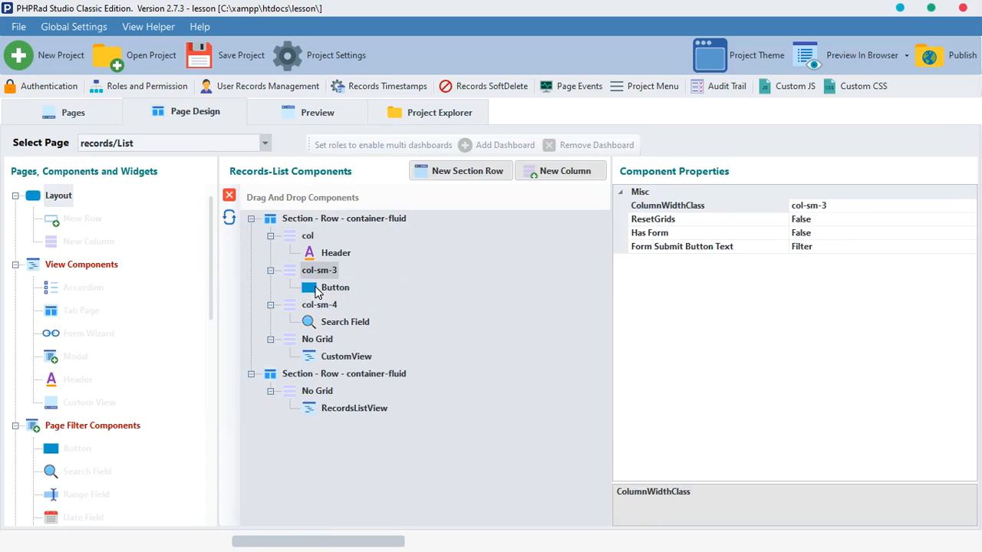
pyautogui.click(330, 286)
pyautogui.click(878, 274)
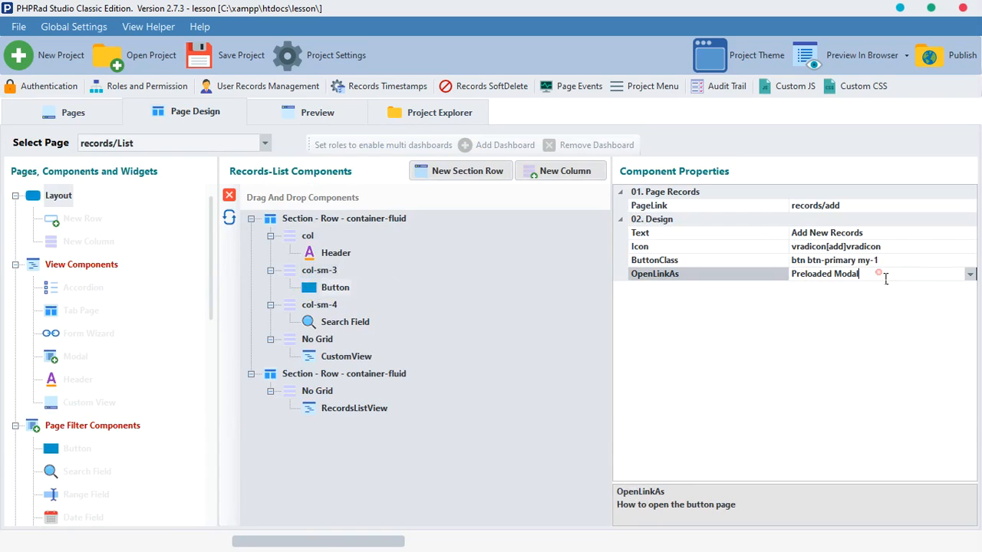
pyautogui.doubleClick(886, 277)
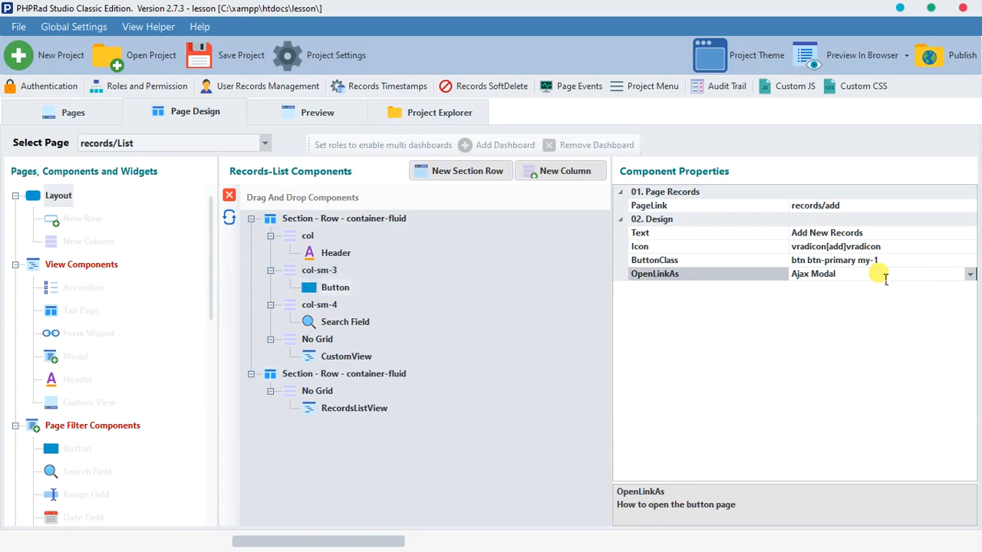
pyautogui.click(340, 115)
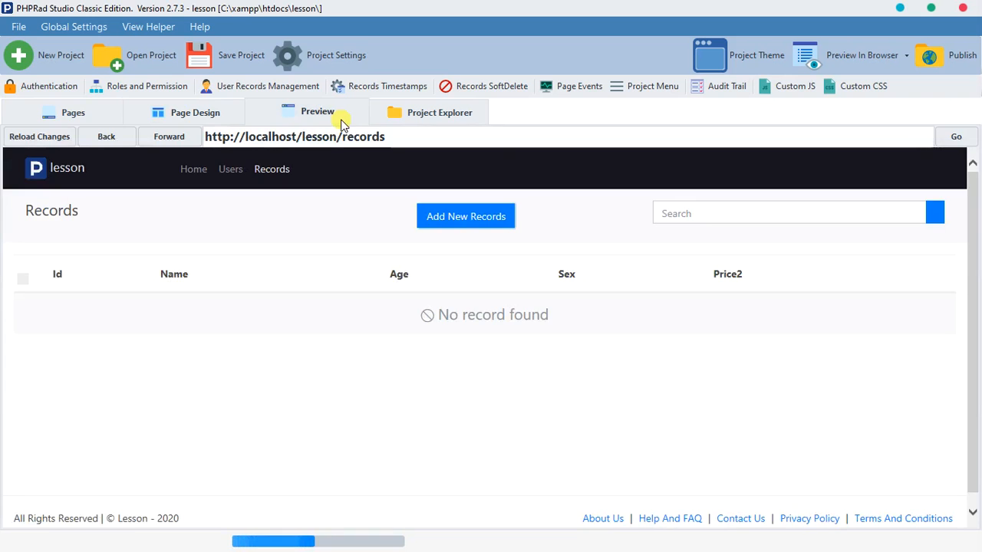
pyautogui.click(445, 215)
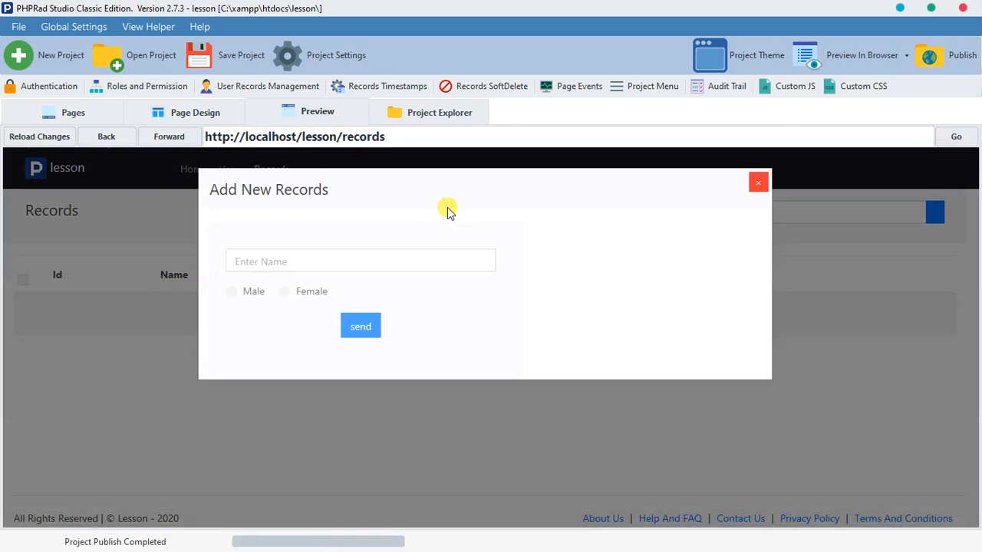
# Test opening and closing the Add New Records modal repeatedly on the previewed Records page
pyautogui.click(755, 184)
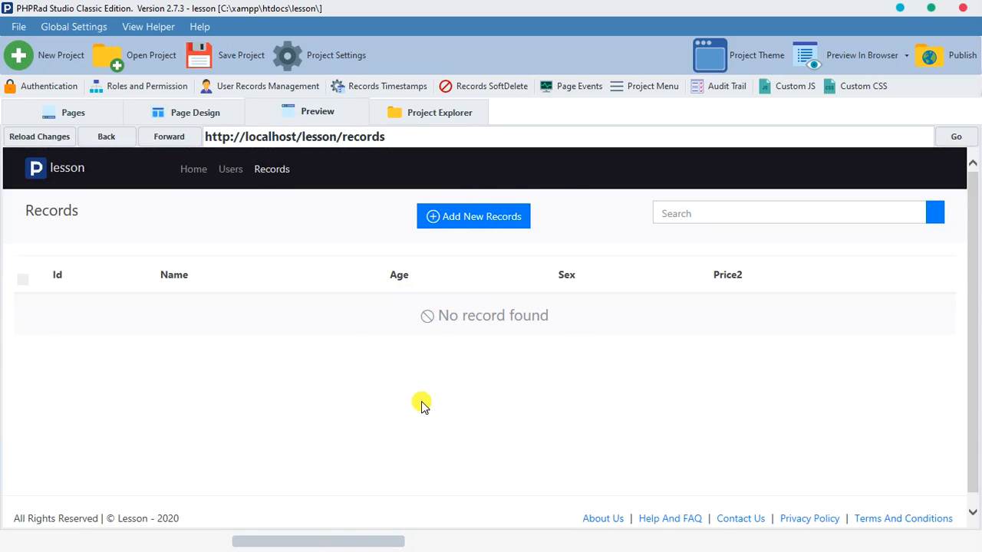
pyautogui.click(490, 222)
pyautogui.click(153, 394)
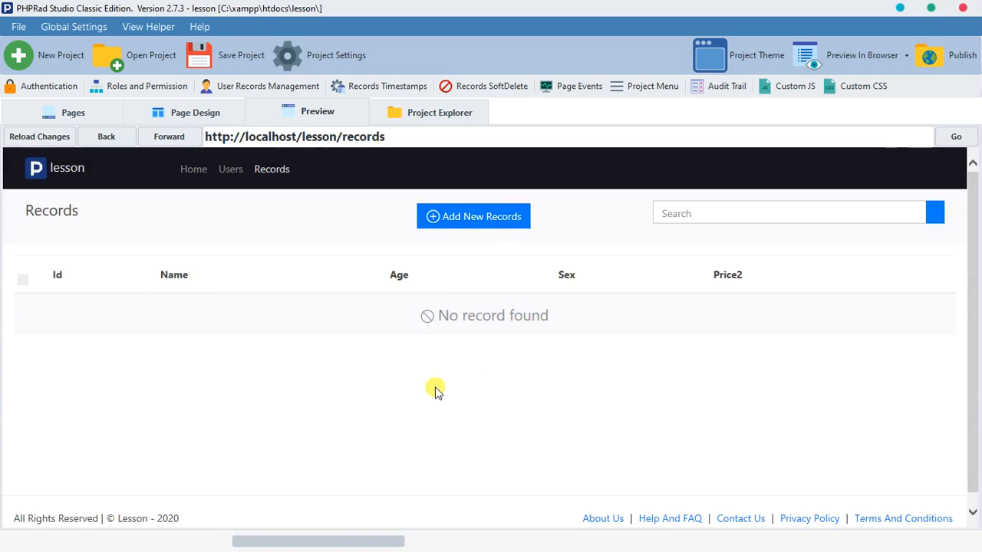
pyautogui.click(495, 218)
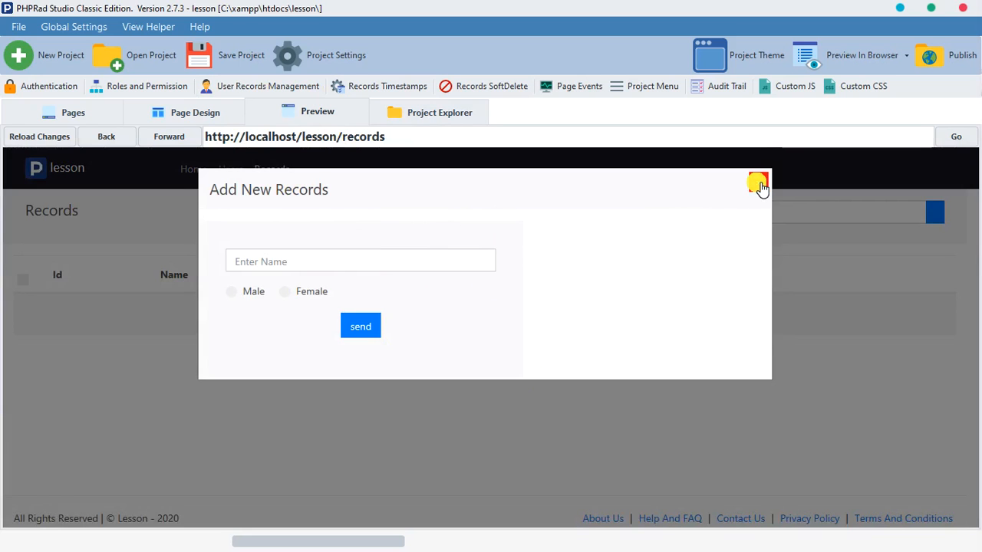
pyautogui.click(758, 184)
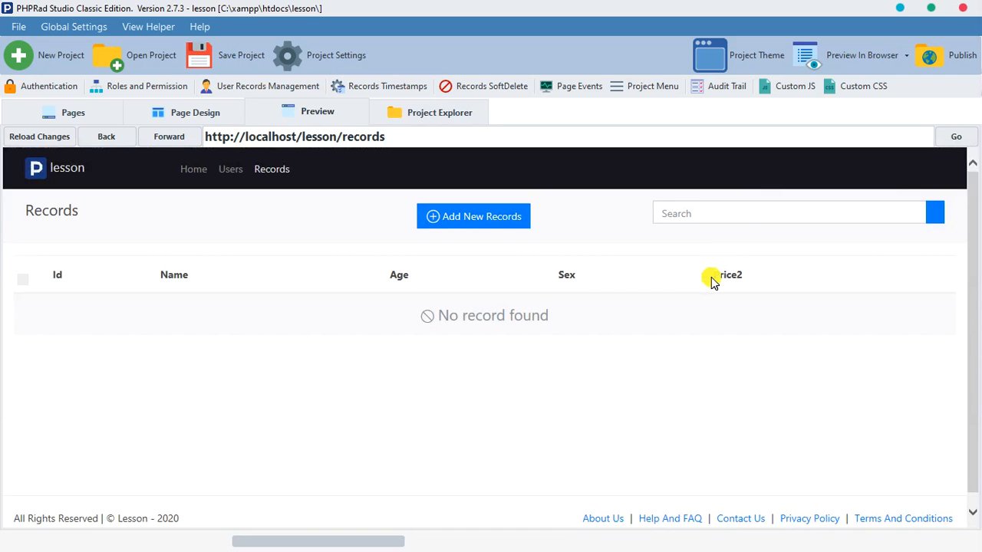
pyautogui.click(473, 213)
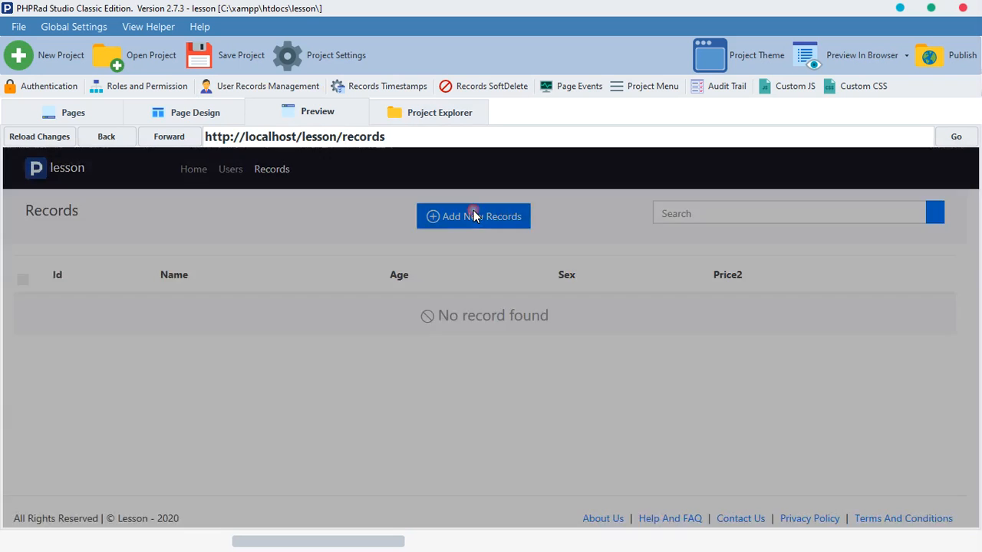
# Check the Add New Records button's OpenLinkAs property in the records List page design
pyautogui.click(197, 123)
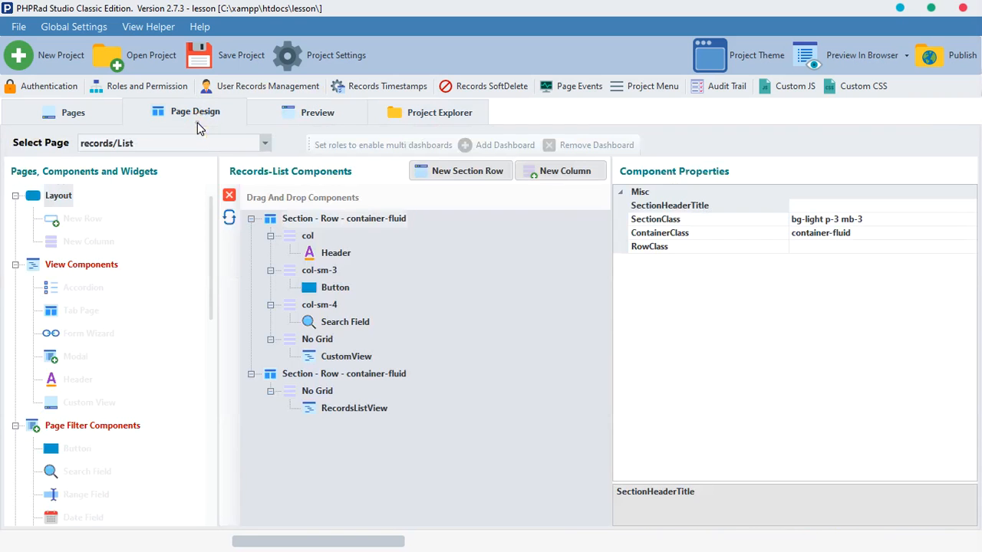
pyautogui.click(326, 287)
pyautogui.click(928, 274)
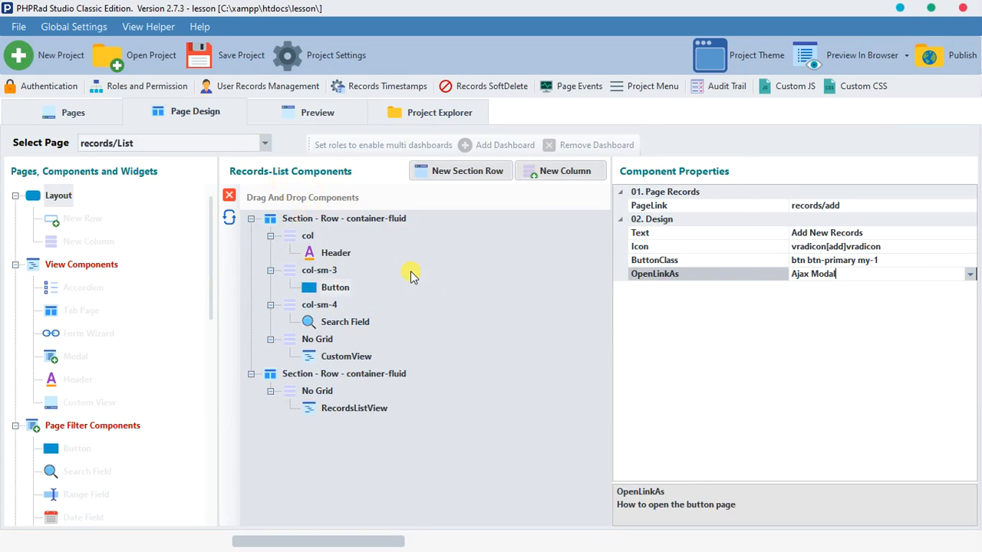
# Compare the Add Page and Edit Page properties of the records table
pyautogui.click(79, 113)
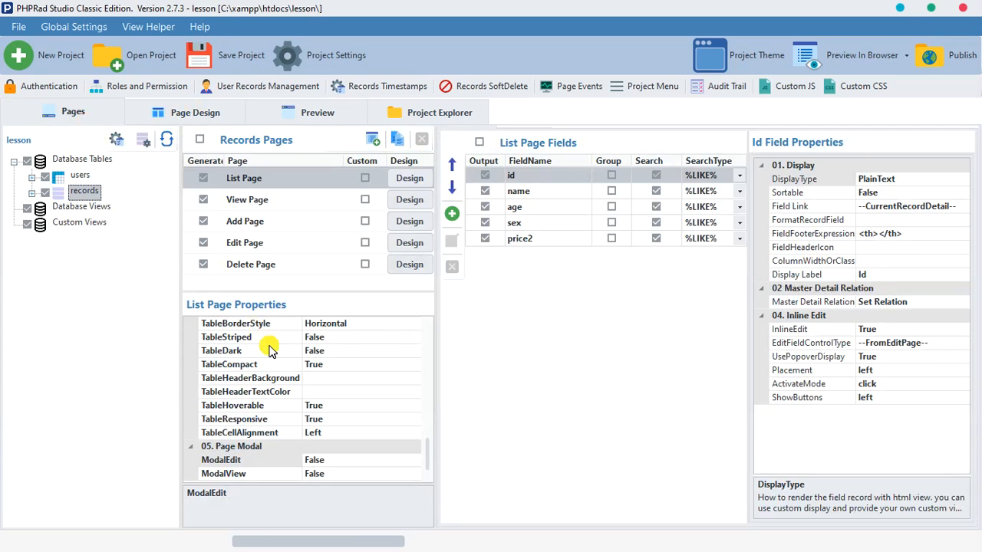
pyautogui.click(286, 228)
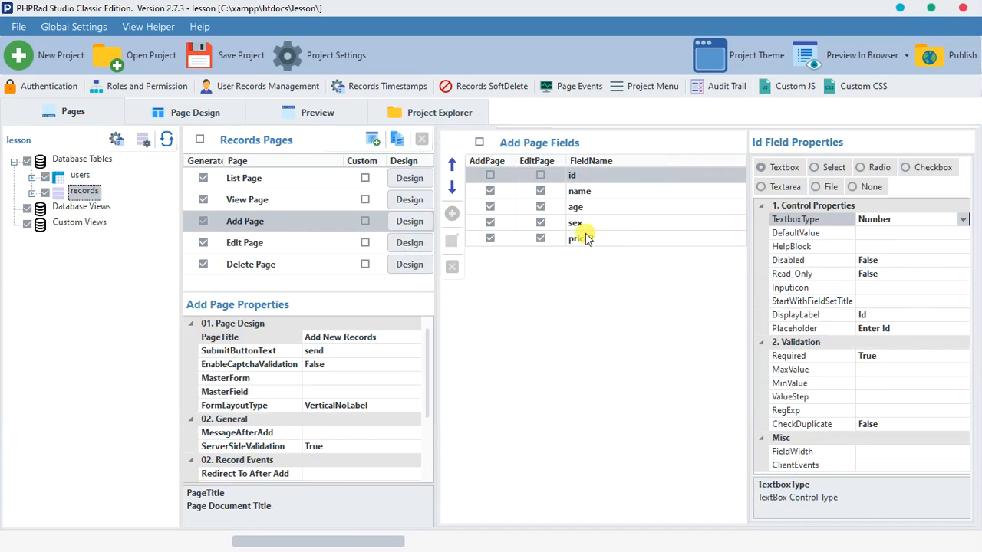
pyautogui.click(310, 248)
pyautogui.click(309, 246)
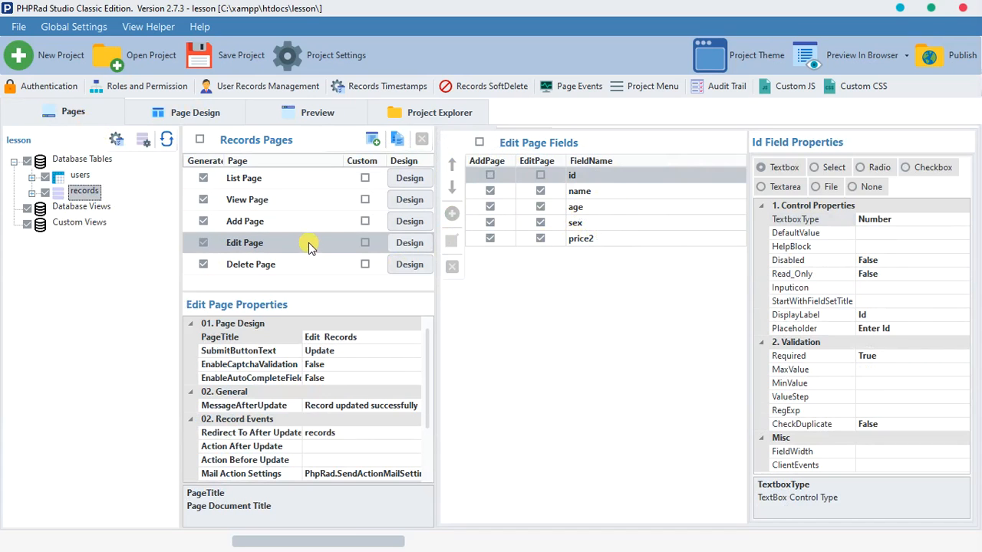
pyautogui.click(311, 222)
pyautogui.click(314, 242)
pyautogui.click(314, 222)
pyautogui.click(314, 243)
# Set the records Add Page's SubmitButtonText to Submit
pyautogui.click(315, 222)
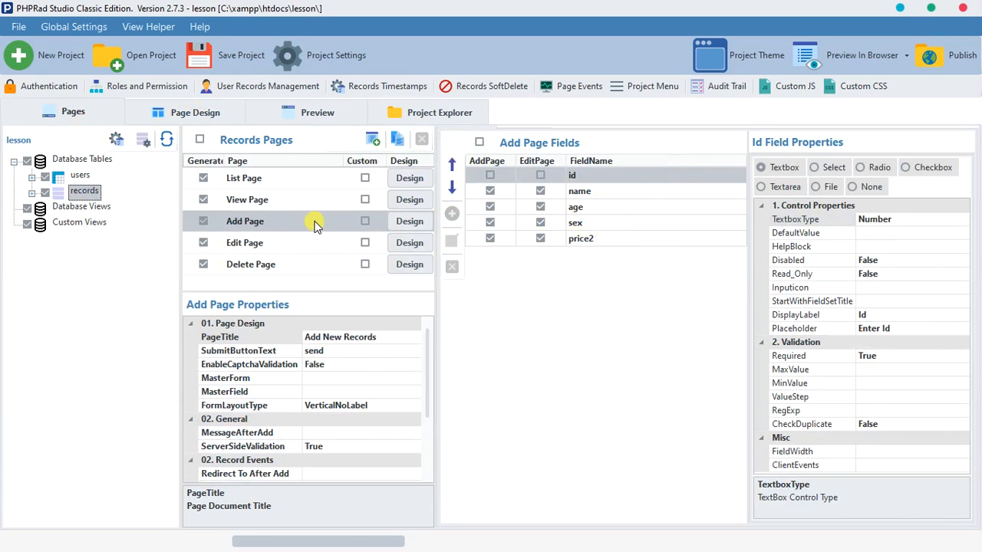
pyautogui.click(359, 339)
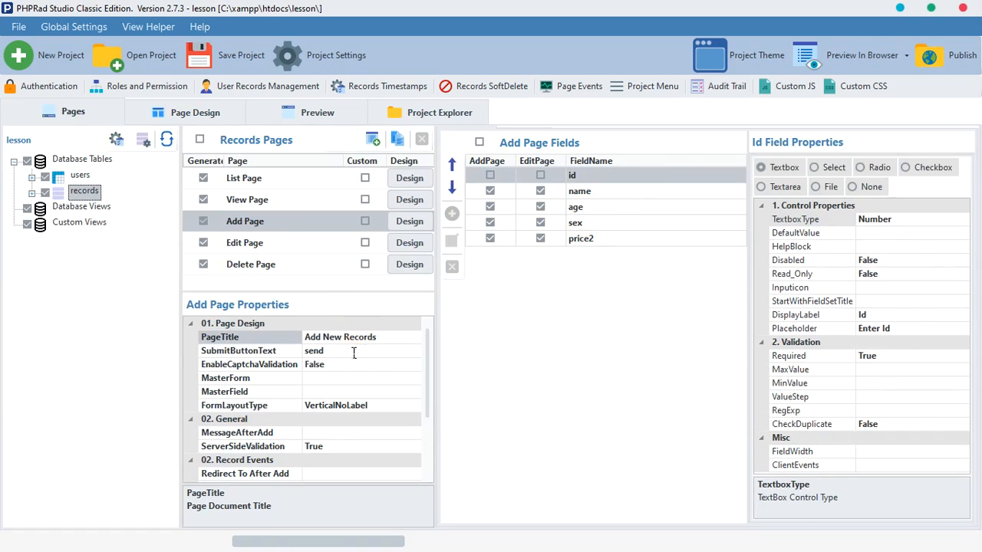
pyautogui.click(353, 352)
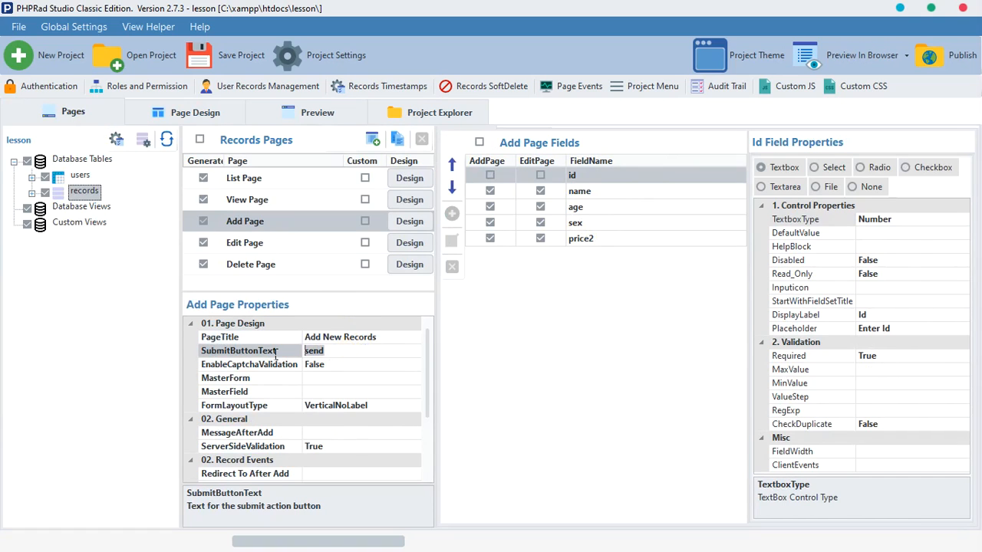
pyautogui.write('Su')
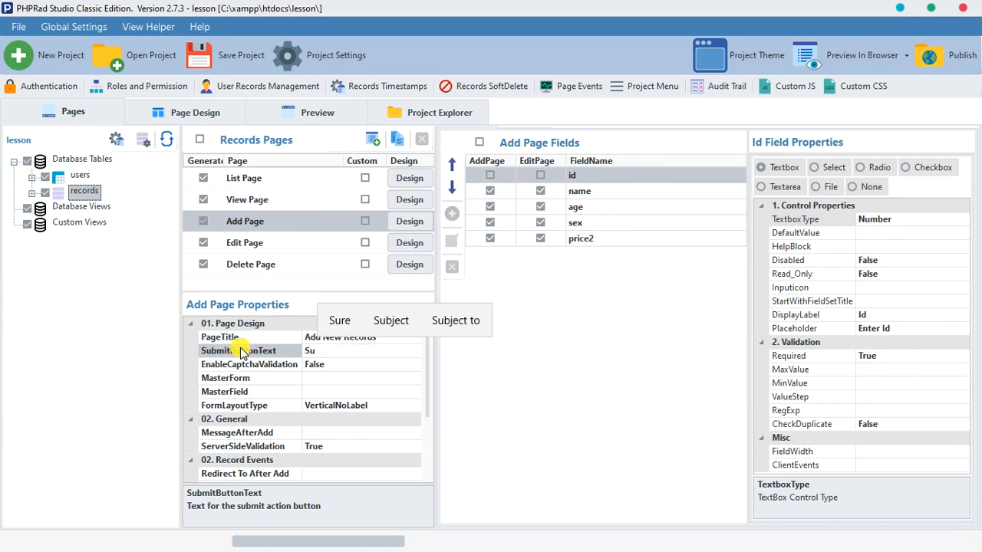
pyautogui.write('bmite')
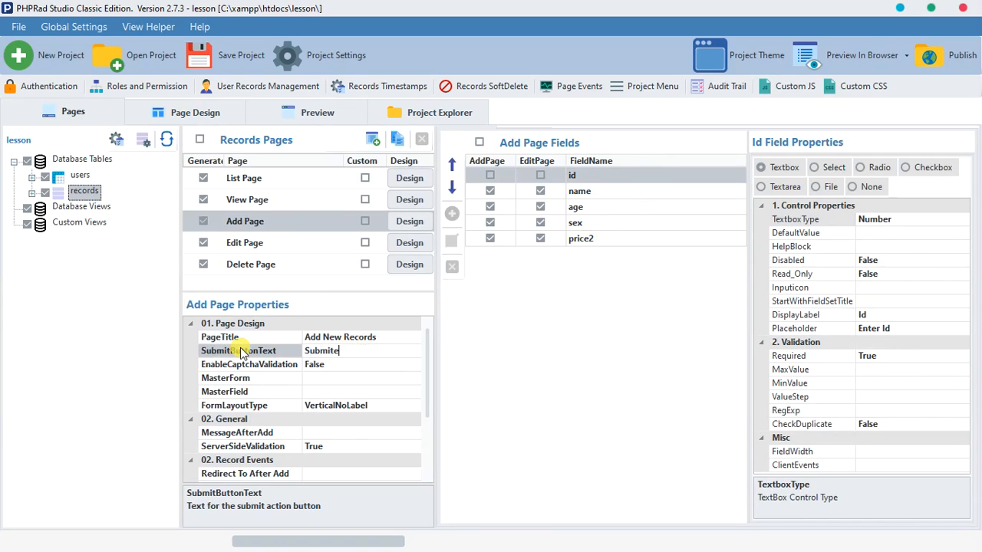
# Preview the Records page and check the submit button's text in the Add New Records modal
pyautogui.click(315, 109)
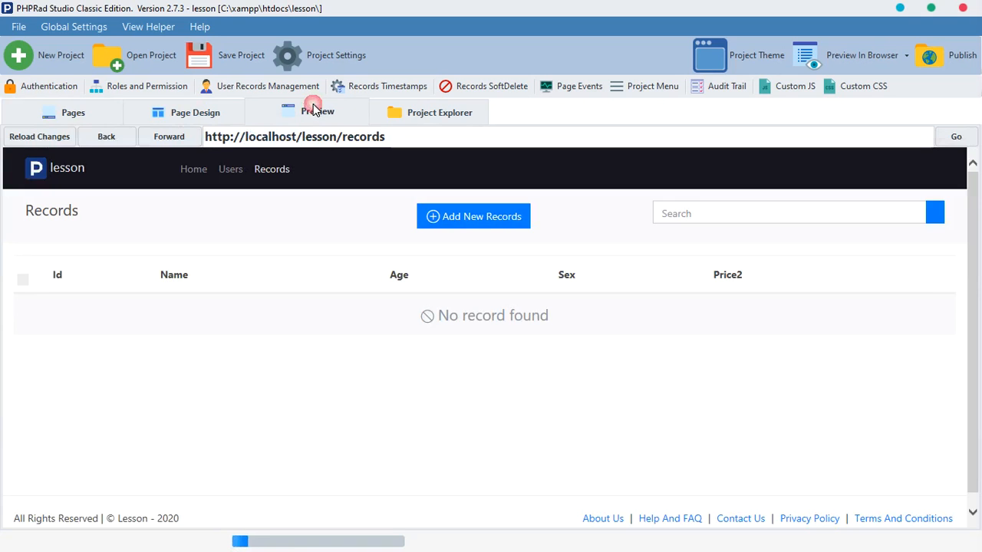
pyautogui.click(442, 215)
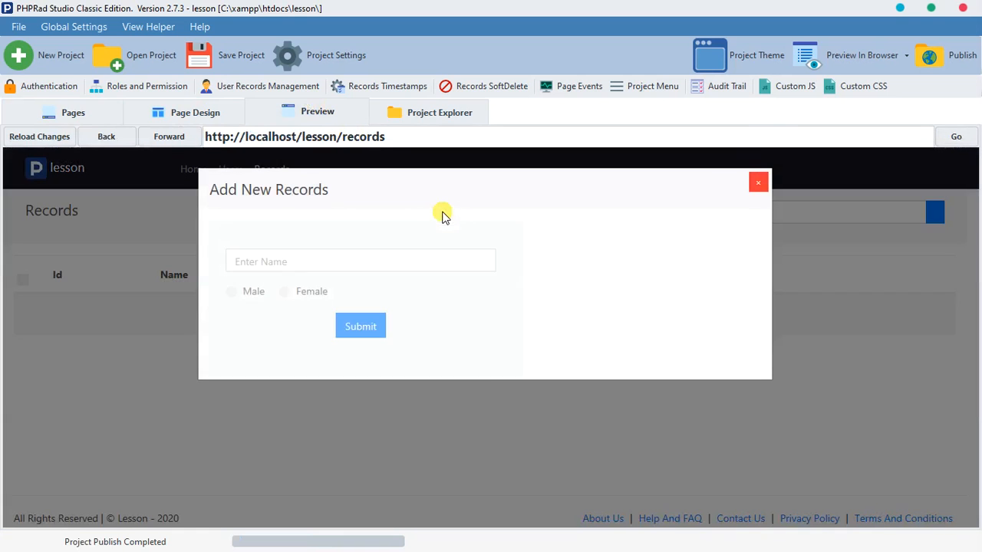
pyautogui.click(758, 182)
# Set the Add New Records button's OpenLinkAs to Navigation in the records List design and test it in the preview
pyautogui.click(198, 112)
pyautogui.click(345, 287)
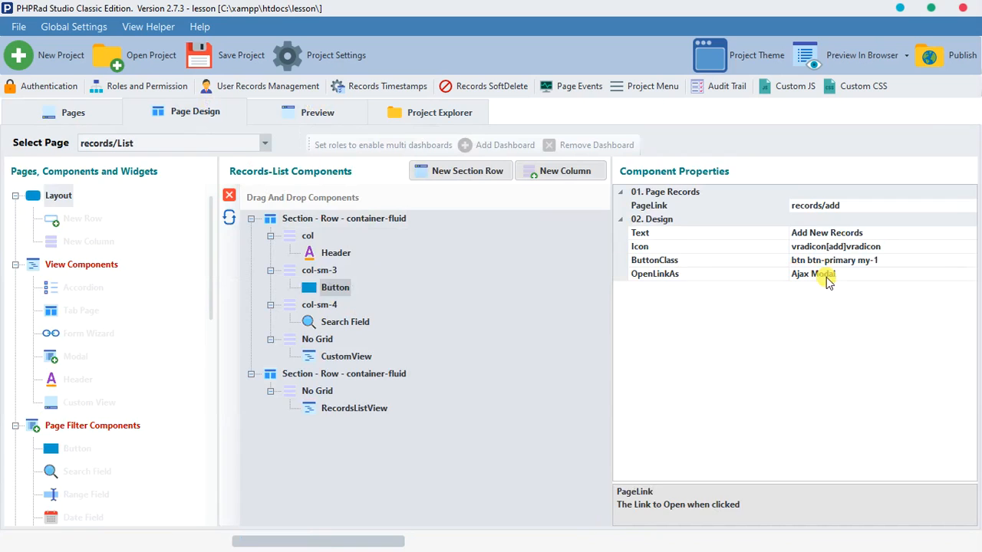
pyautogui.click(850, 274)
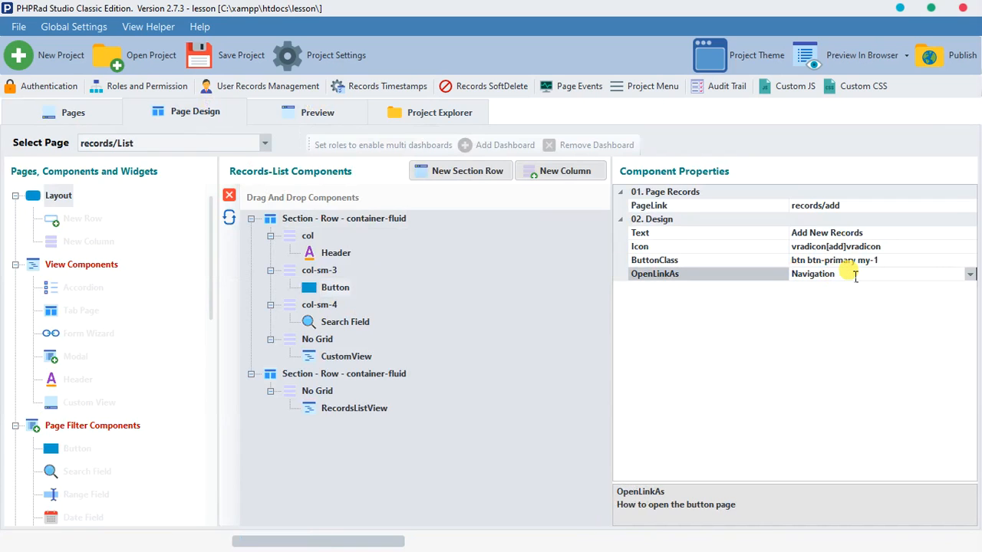
pyautogui.click(325, 121)
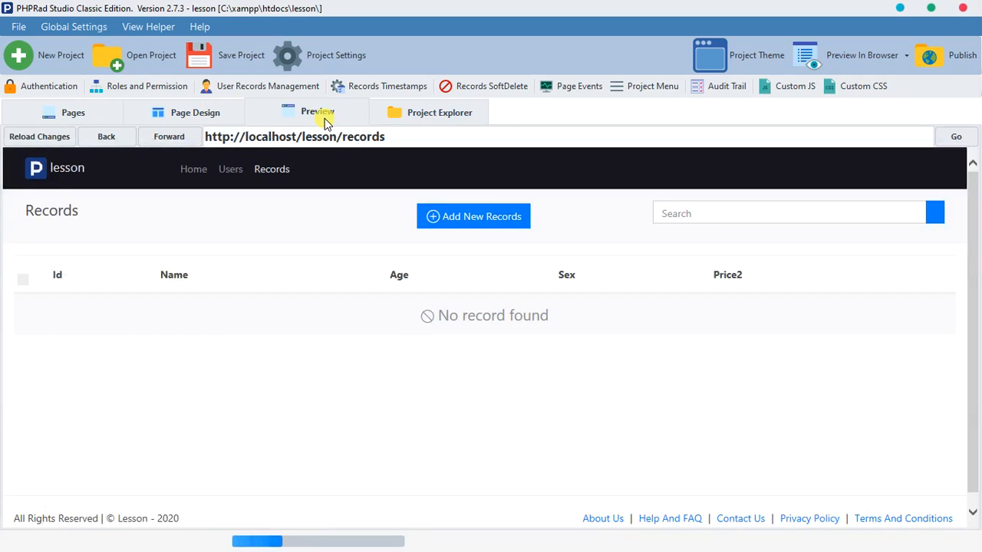
pyautogui.click(476, 223)
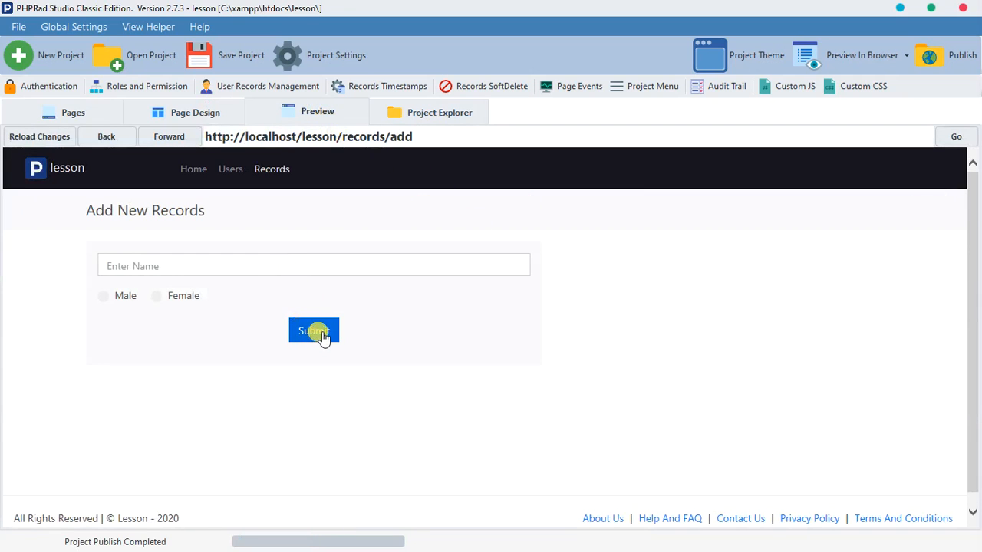
# Compare the submit buttons of the Add New Users and Add New Records forms in the preview
pyautogui.click(230, 170)
pyautogui.click(433, 223)
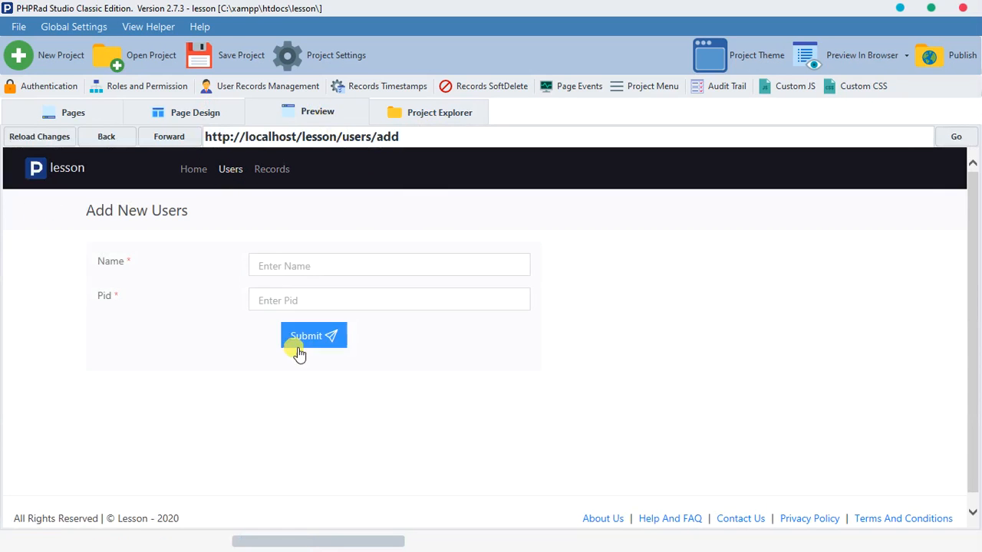
pyautogui.click(270, 170)
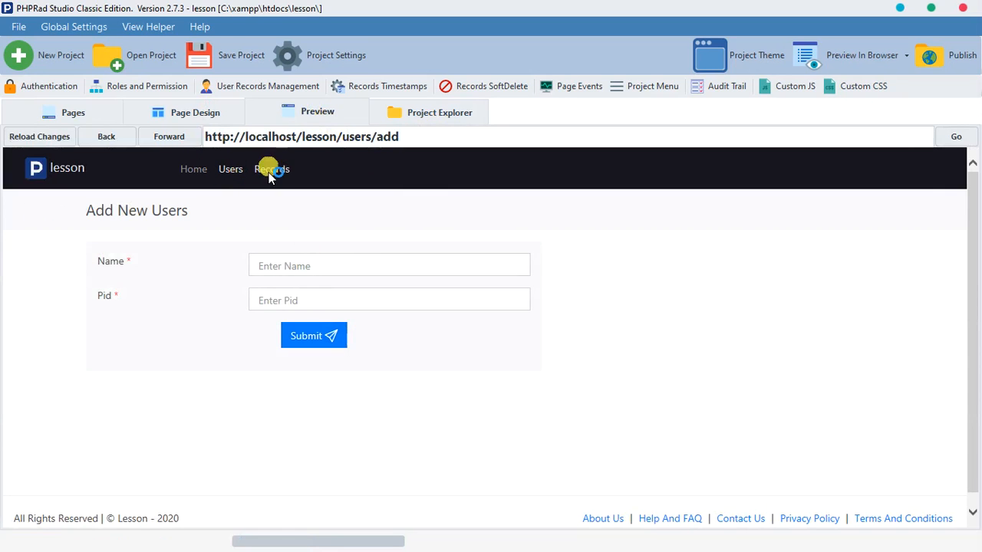
pyautogui.click(525, 214)
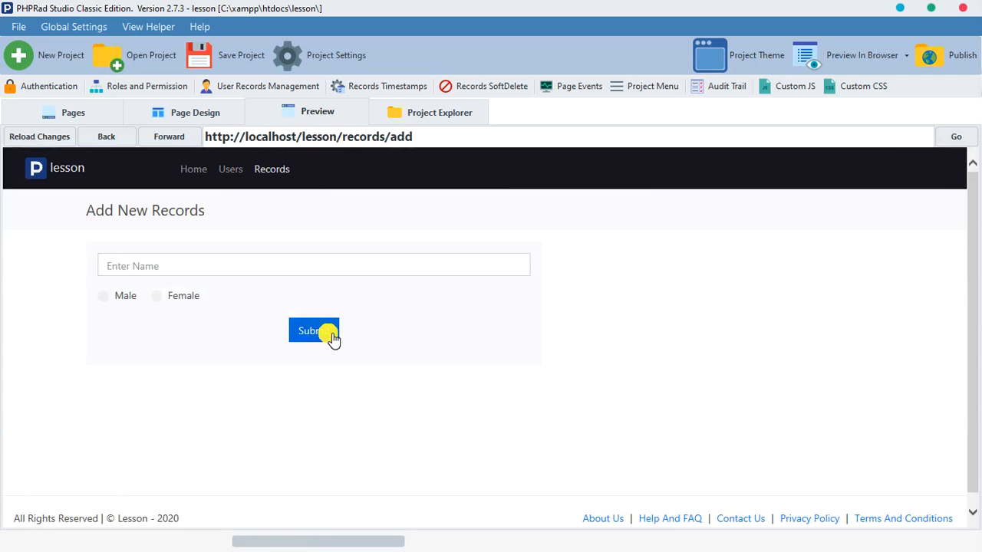
# Open the design of the records Add page and show the Header component's Text in the code editor
pyautogui.click(74, 117)
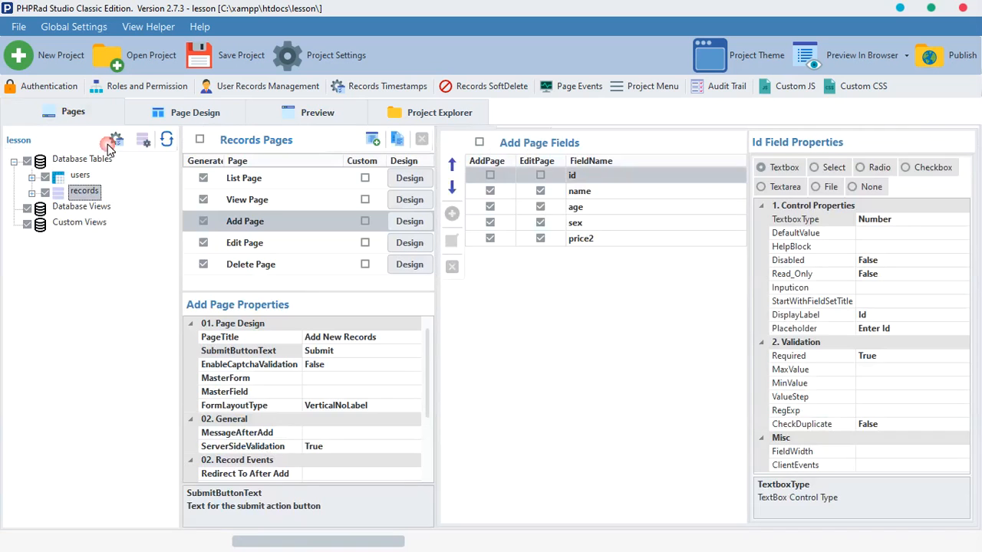
pyautogui.click(396, 221)
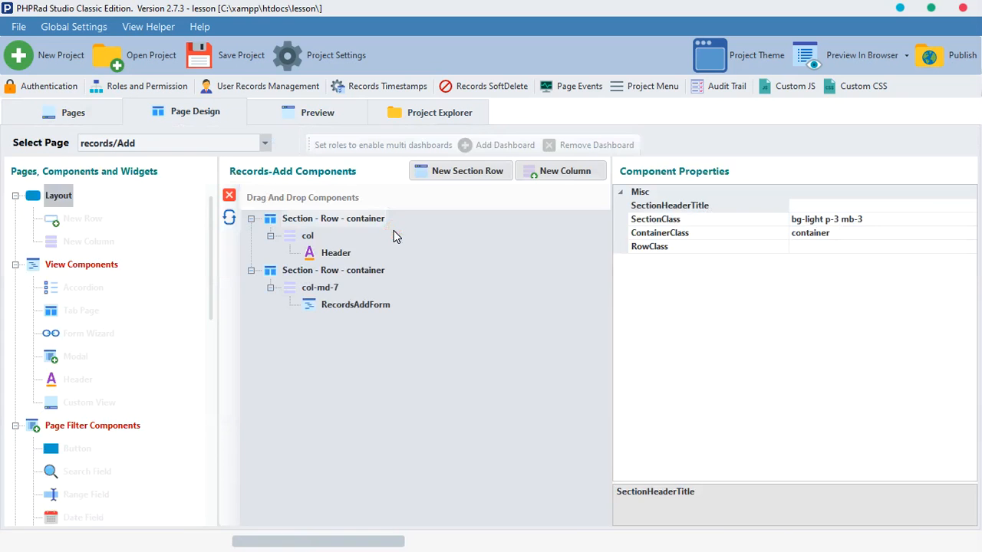
pyautogui.click(338, 255)
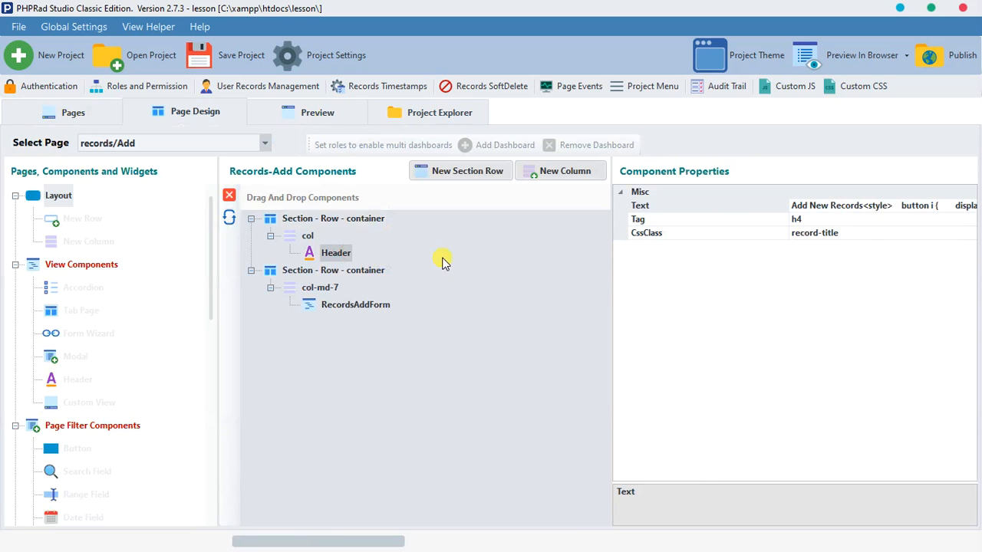
pyautogui.click(798, 205)
pyautogui.click(967, 205)
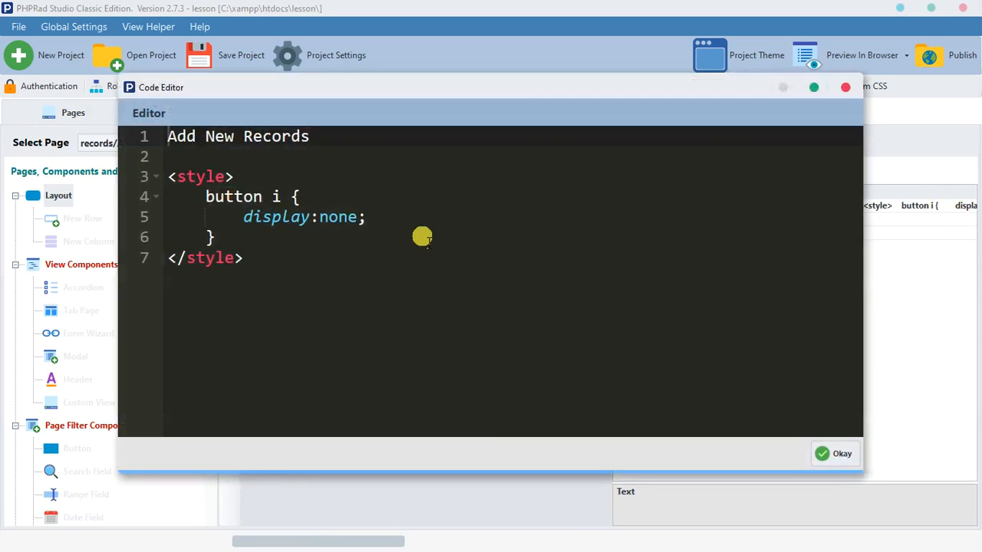
# Examine the "button i" style rule with display:none in the header's code, and close the editor without changes
pyautogui.click(263, 241)
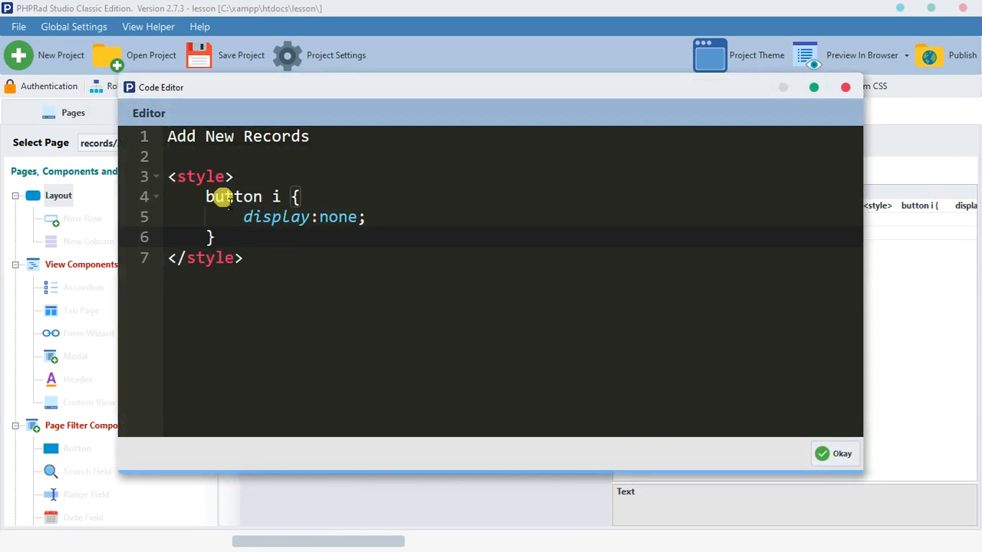
pyautogui.click(170, 177)
pyautogui.click(155, 177)
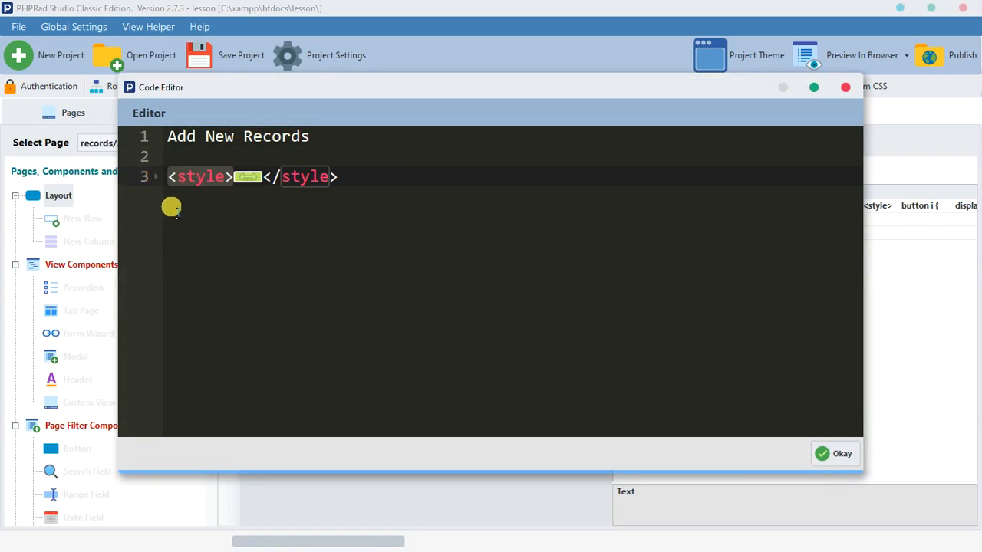
pyautogui.click(156, 176)
pyautogui.click(171, 193)
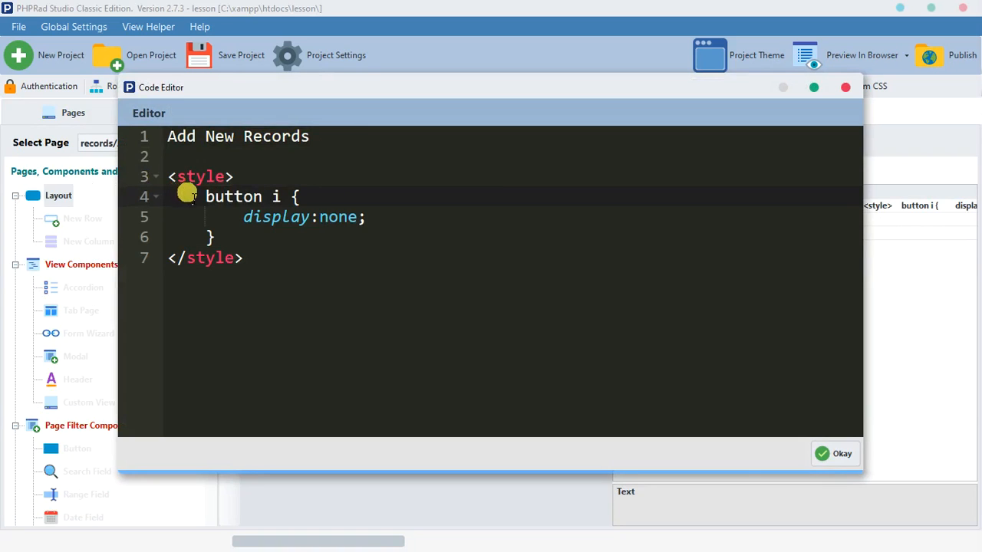
pyautogui.click(212, 198)
pyautogui.click(212, 198)
pyautogui.moveTo(209, 198); pyautogui.dragTo(264, 198)
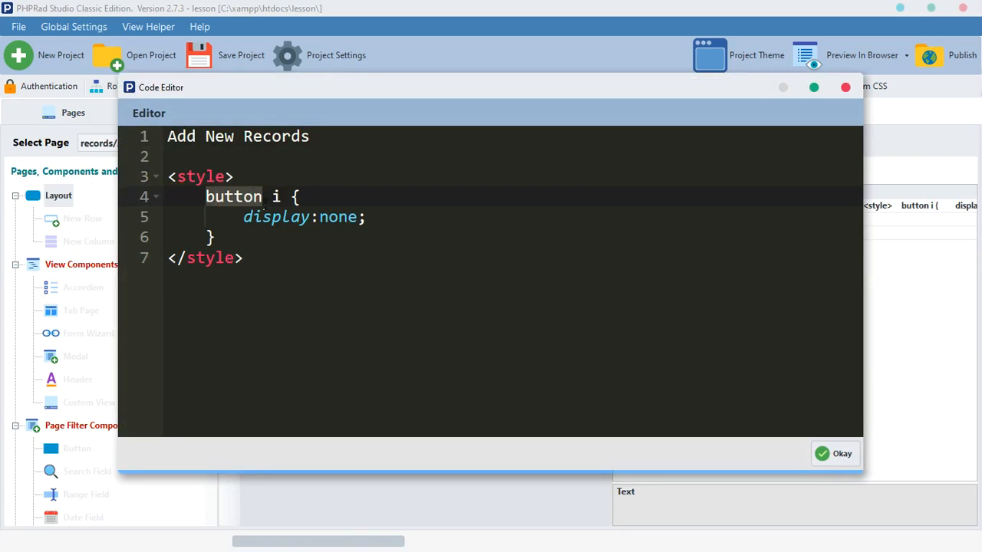
pyautogui.click(263, 198)
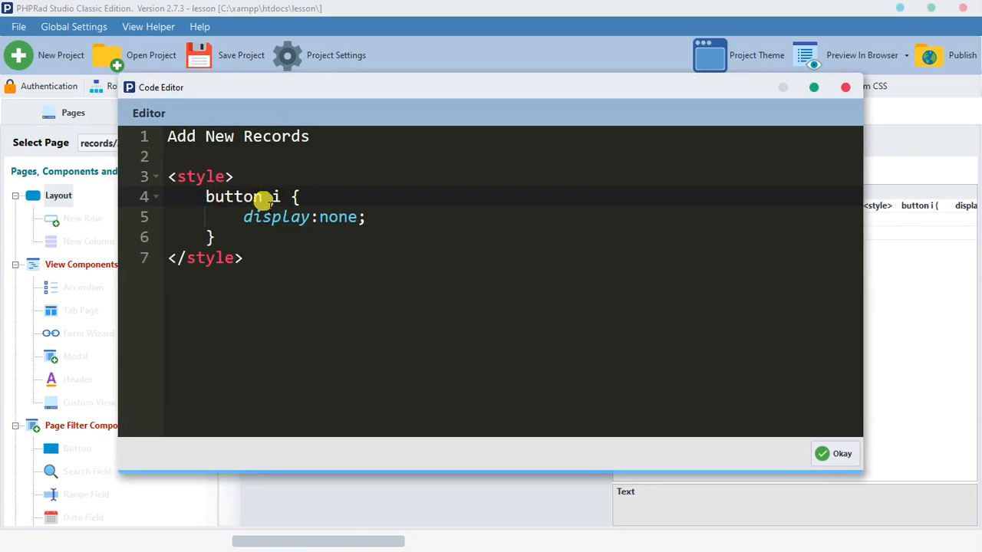
pyautogui.click(272, 198)
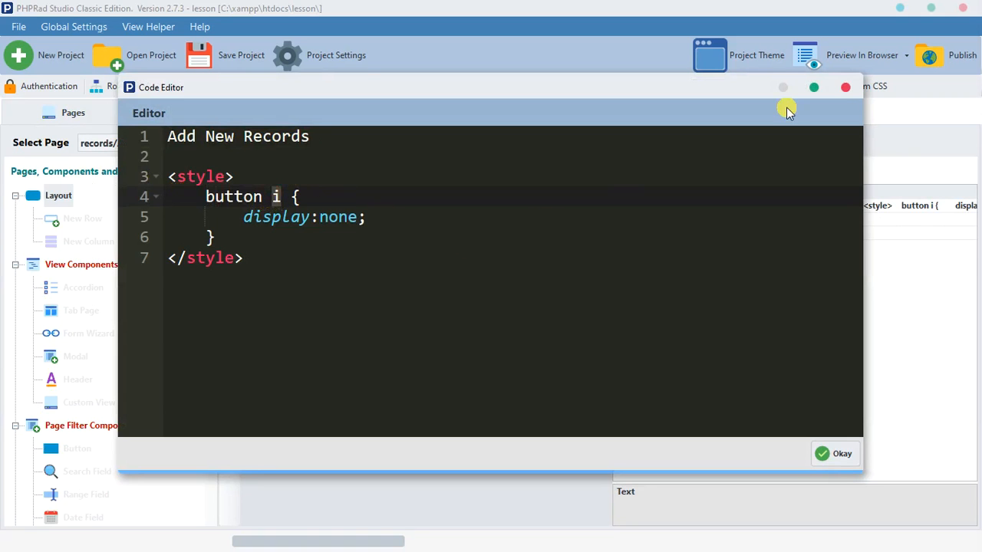
pyautogui.click(845, 88)
# Assign the People icon to the Home item in the project menu configuration, and close the configuration
pyautogui.click(667, 90)
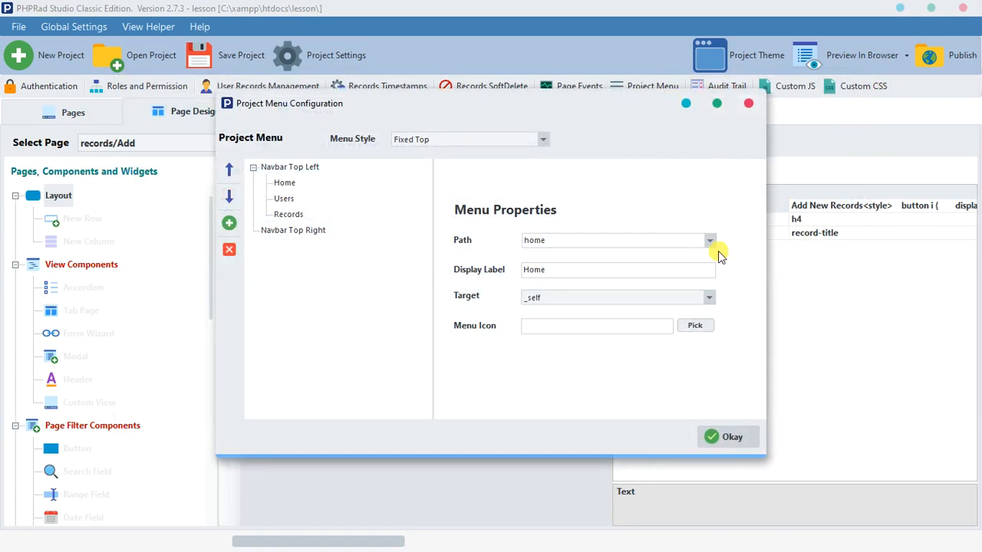
pyautogui.click(702, 326)
pyautogui.click(274, 240)
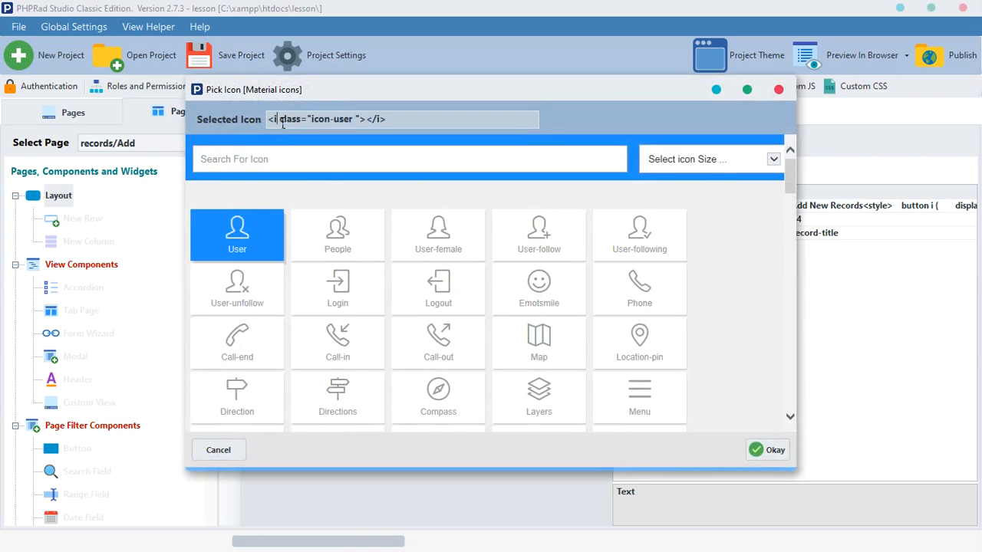
pyautogui.doubleClick(330, 223)
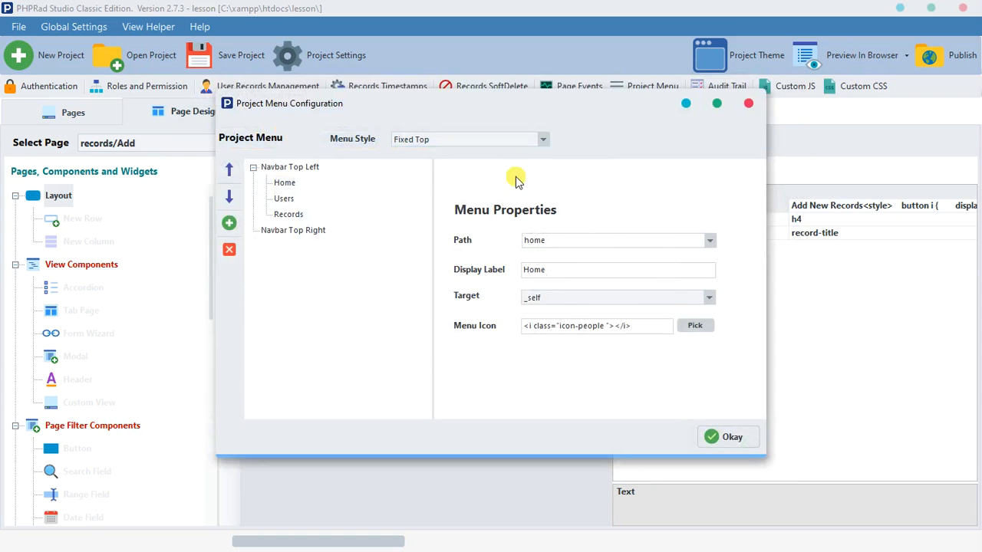
pyautogui.click(748, 105)
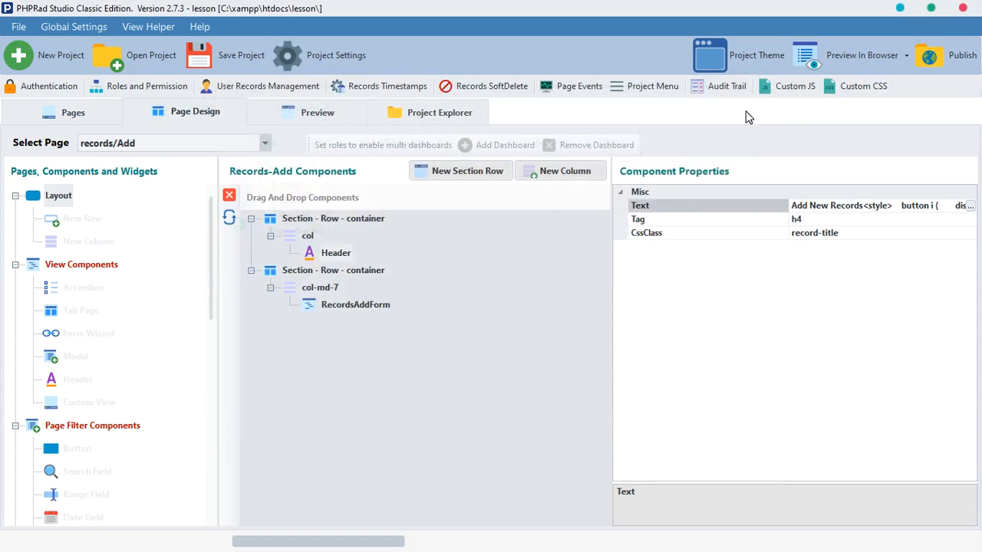
# Reopen the records Add page Header's Text code and examine the button i selector and its display:none declaration
pyautogui.click(962, 207)
pyautogui.click(972, 206)
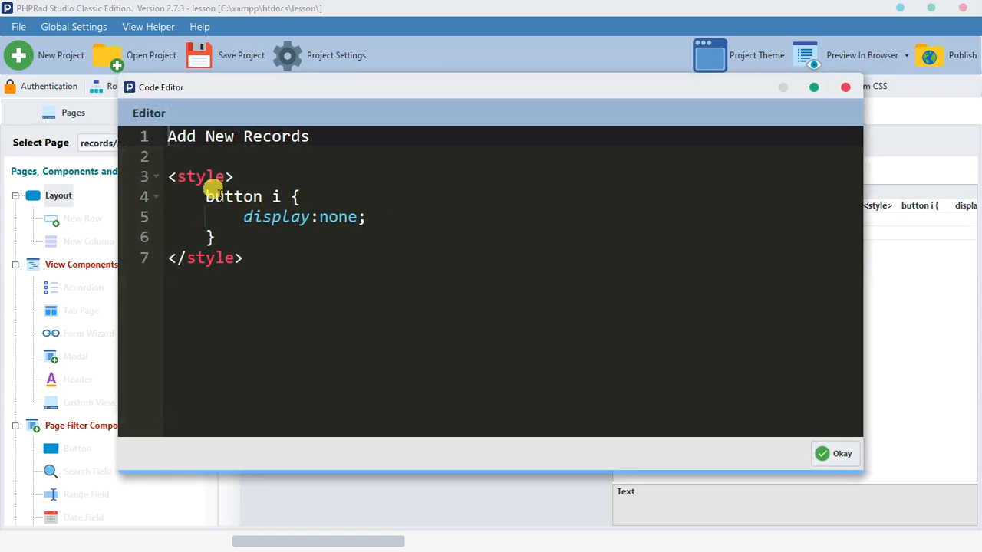
pyautogui.moveTo(205, 196); pyautogui.dragTo(261, 197)
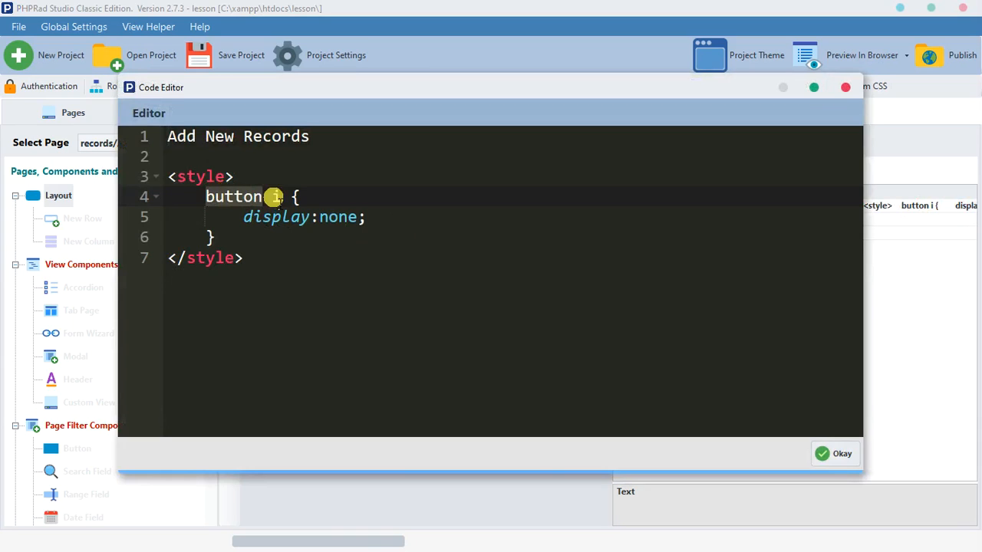
pyautogui.click(277, 197)
pyautogui.moveTo(244, 221); pyautogui.dragTo(369, 222)
pyautogui.click(369, 222)
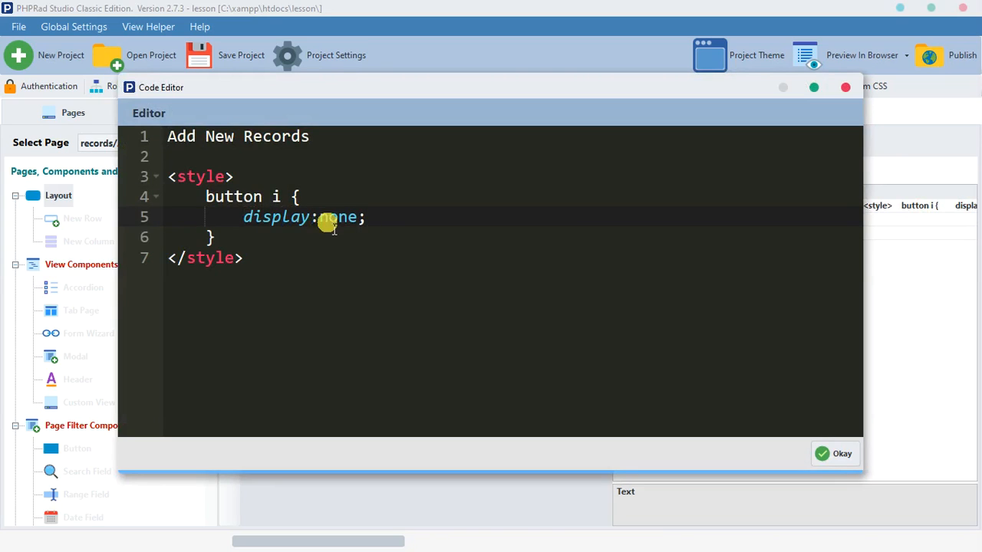
pyautogui.moveTo(262, 197); pyautogui.dragTo(236, 198)
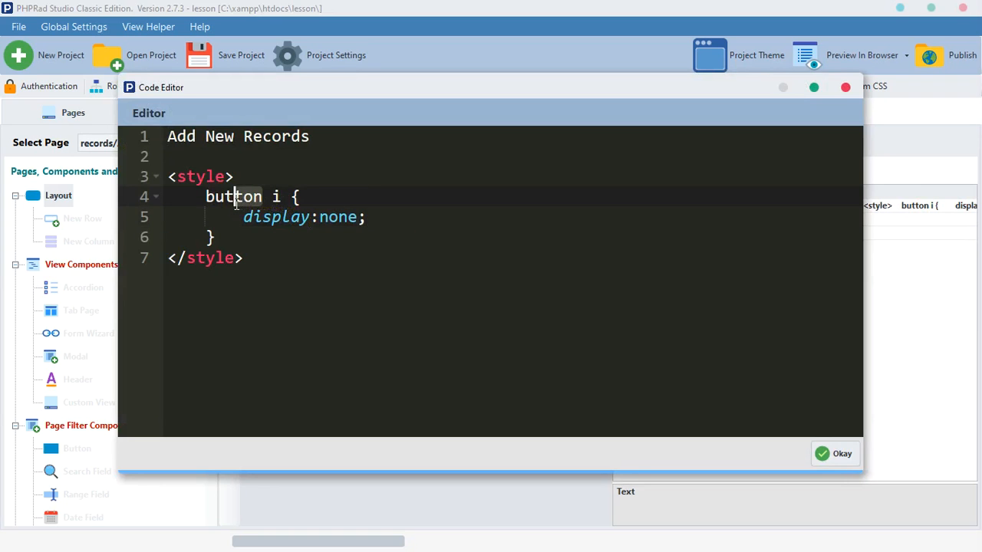
pyautogui.click(320, 218)
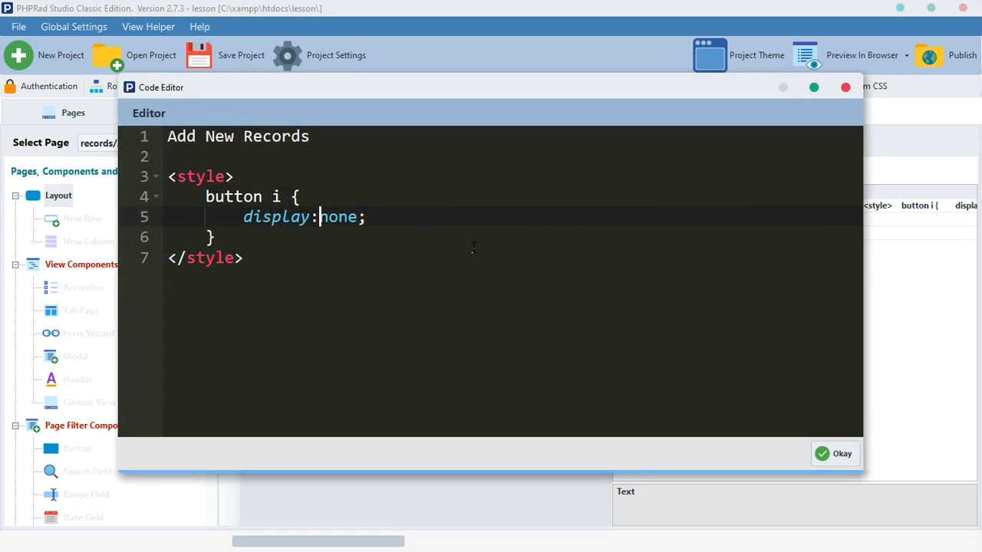
pyautogui.click(834, 453)
# Preview the Add New Records form to check its Submit button and the Home menu icon
pyautogui.click(325, 125)
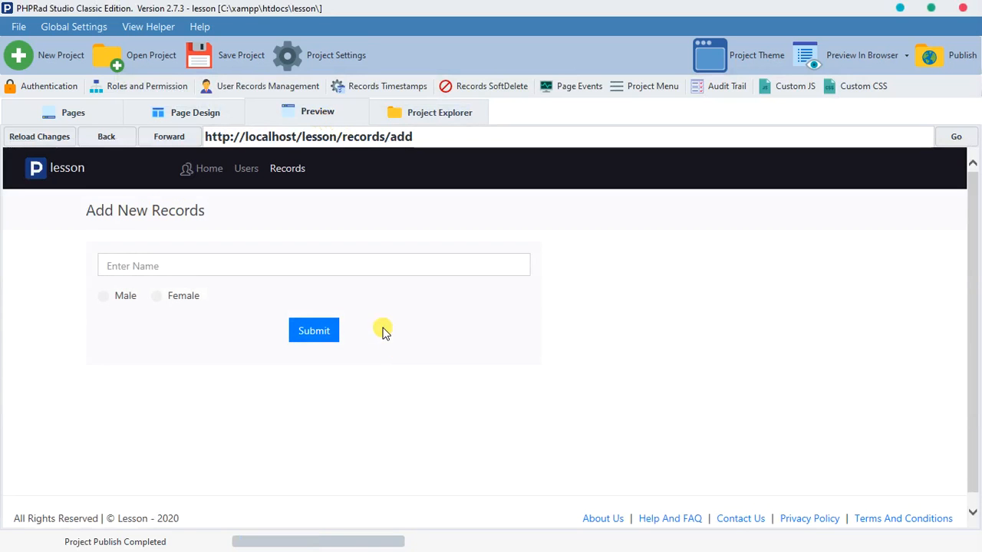
pyautogui.click(241, 266)
pyautogui.click(273, 216)
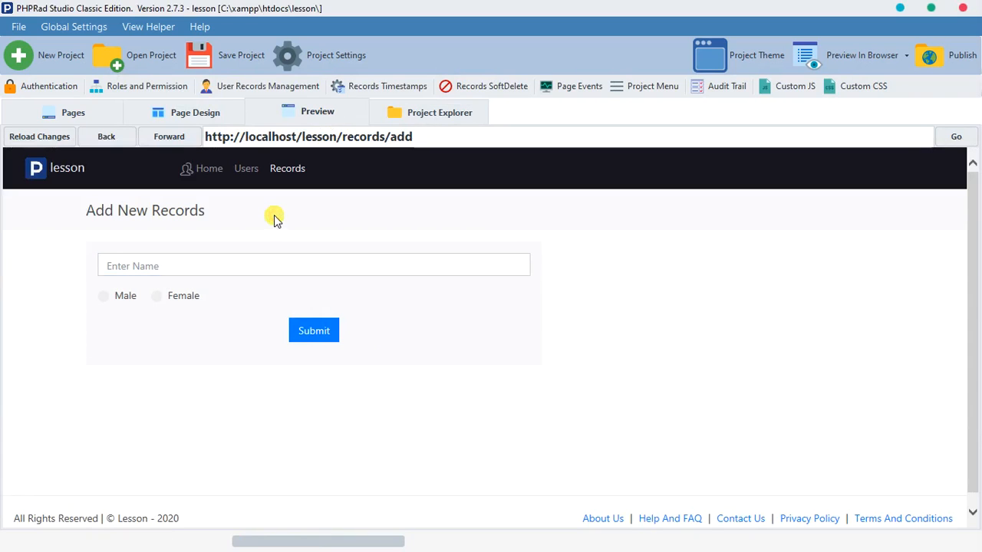
pyautogui.click(270, 265)
pyautogui.click(274, 241)
# Set EnableCaptchaValidation to True in the records Add page properties
pyautogui.click(73, 113)
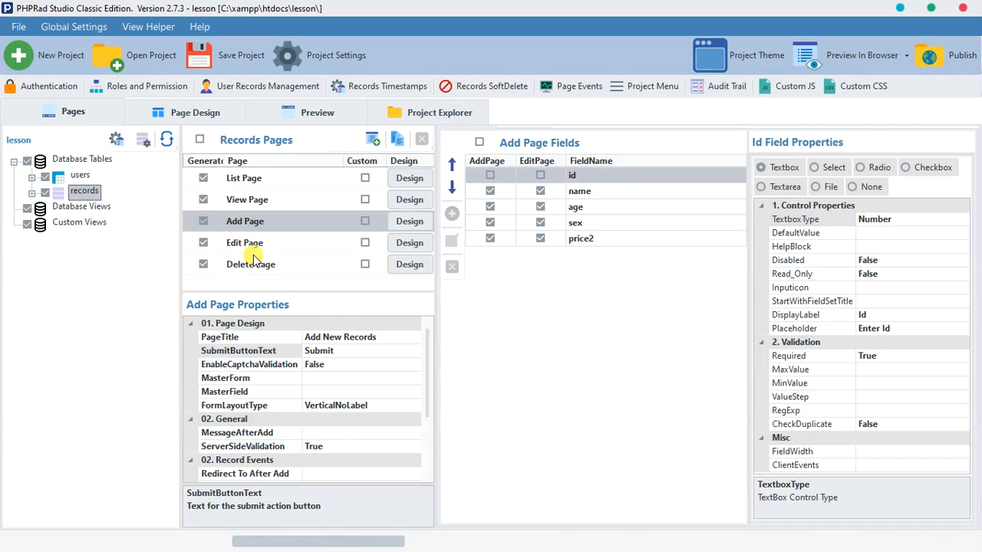
pyautogui.click(346, 367)
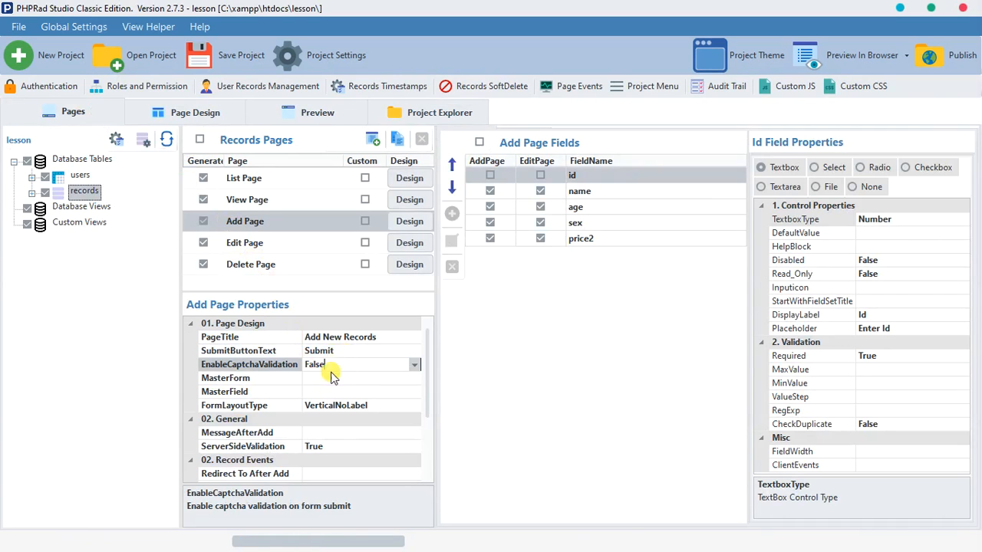
pyautogui.click(415, 368)
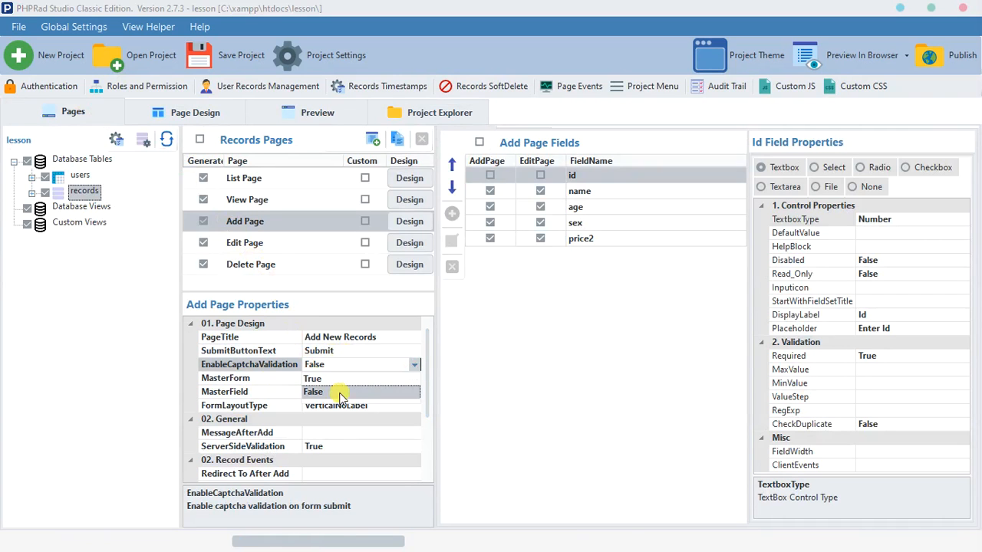
pyautogui.click(315, 377)
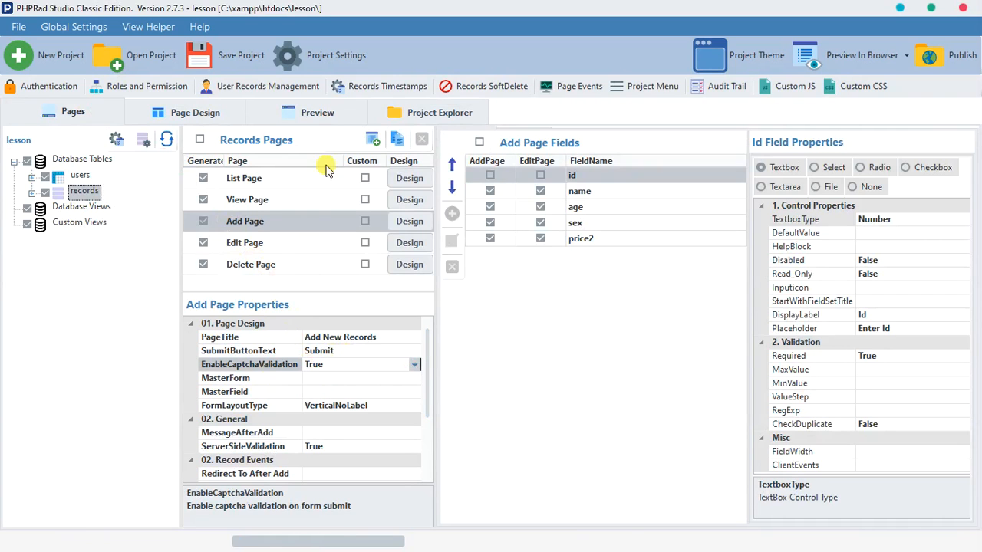
# Preview the Add New Records form and refresh its captcha image several times
pyautogui.click(312, 111)
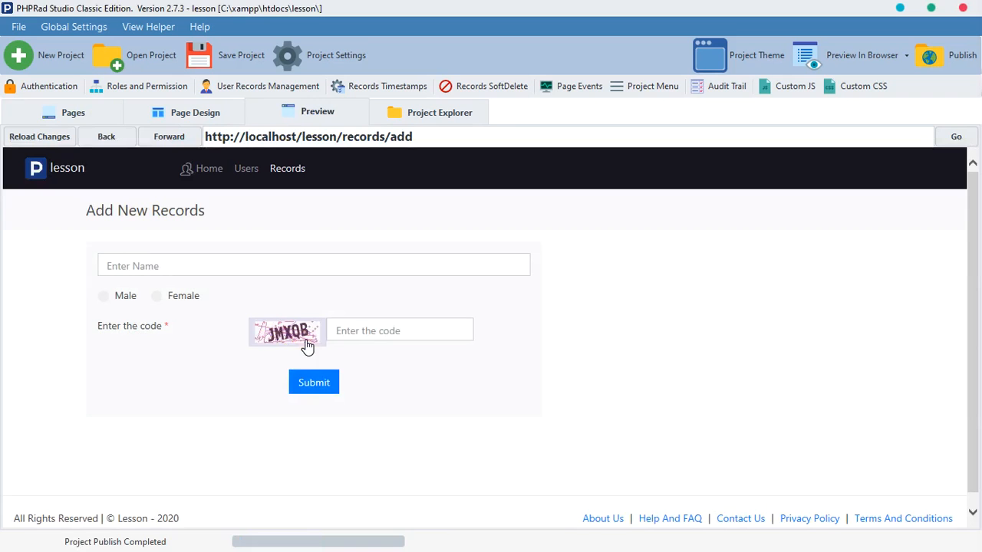
pyautogui.click(307, 344)
pyautogui.click(362, 342)
pyautogui.click(277, 347)
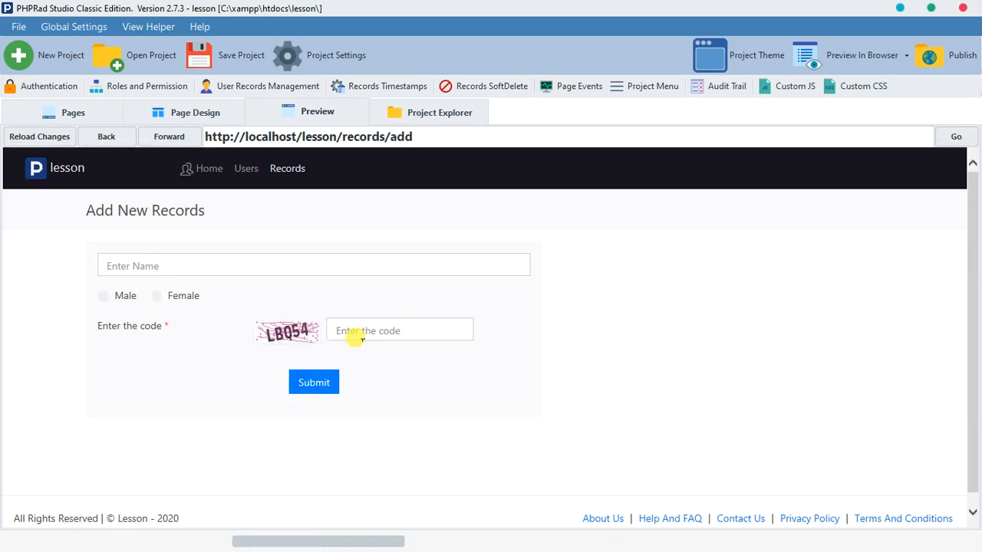
pyautogui.click(307, 346)
pyautogui.click(307, 346)
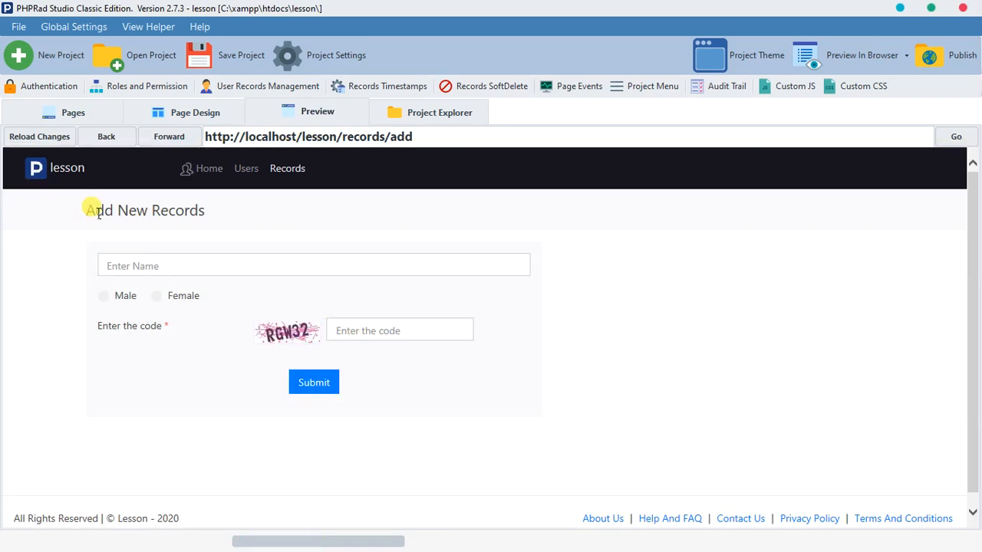
# Examine the MasterForm and MasterField properties of the records Add page and their descriptions
pyautogui.click(70, 113)
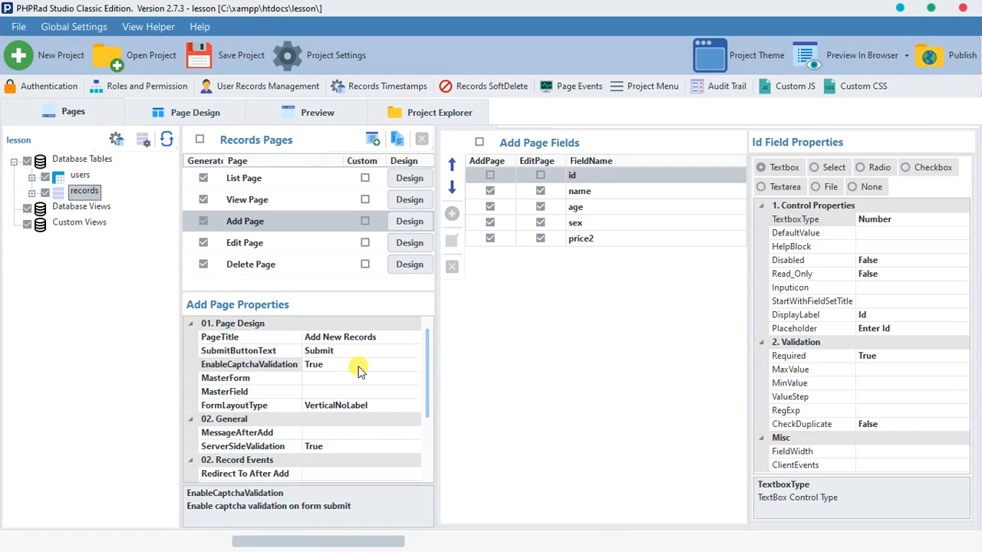
pyautogui.click(334, 379)
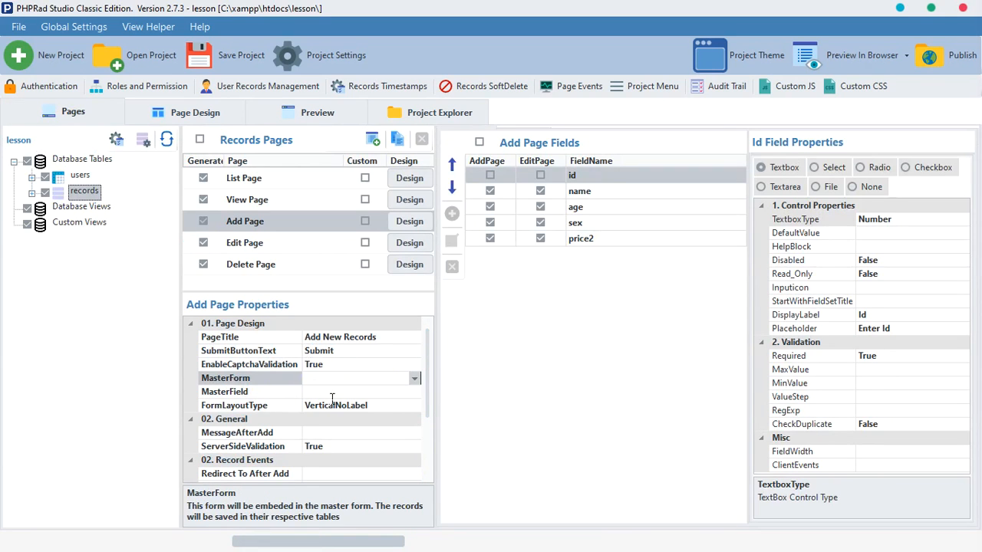
pyautogui.click(280, 391)
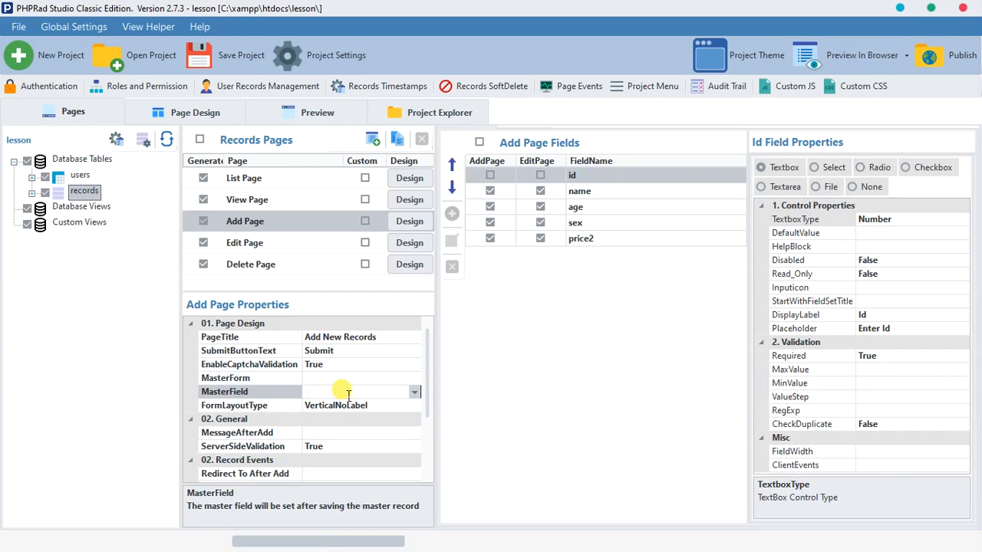
pyautogui.click(345, 379)
pyautogui.click(346, 391)
pyautogui.click(346, 380)
pyautogui.click(345, 391)
pyautogui.click(342, 379)
pyautogui.click(340, 391)
pyautogui.click(337, 379)
pyautogui.click(344, 392)
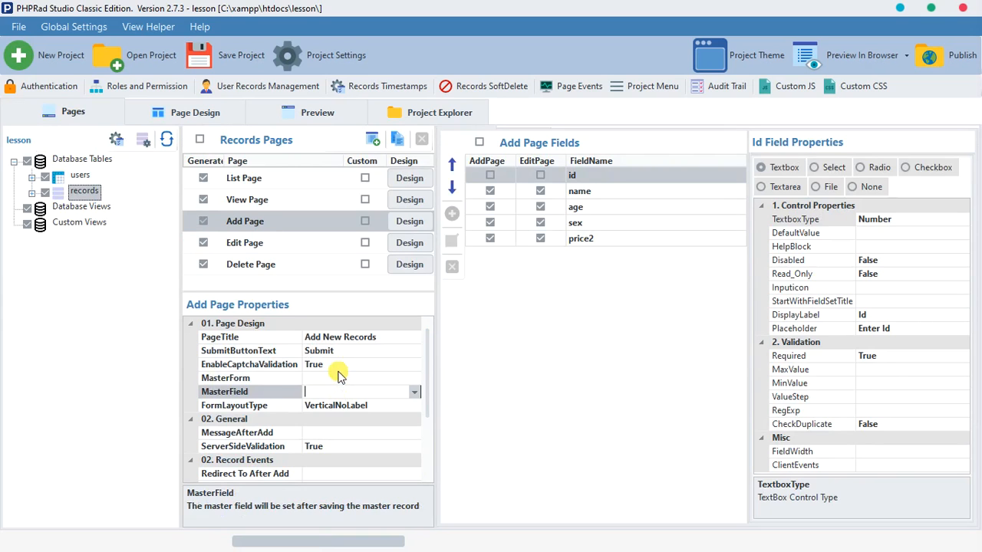
pyautogui.click(338, 379)
pyautogui.click(342, 392)
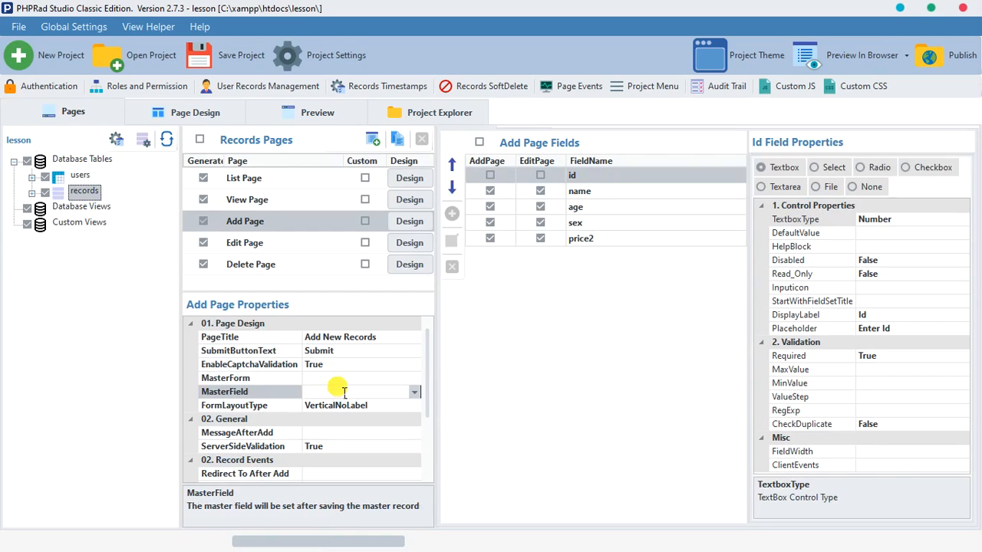
pyautogui.click(341, 379)
pyautogui.click(346, 392)
pyautogui.click(349, 378)
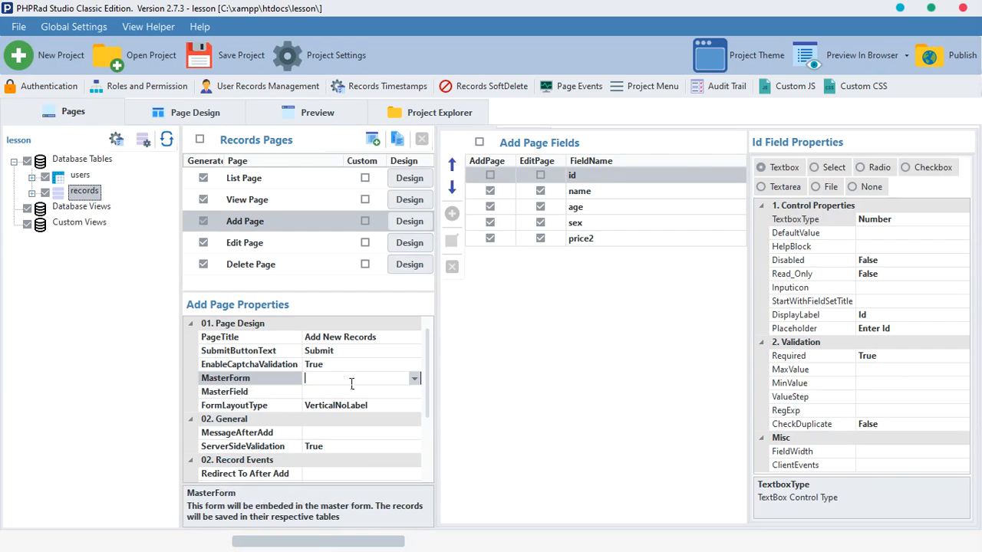
pyautogui.click(355, 392)
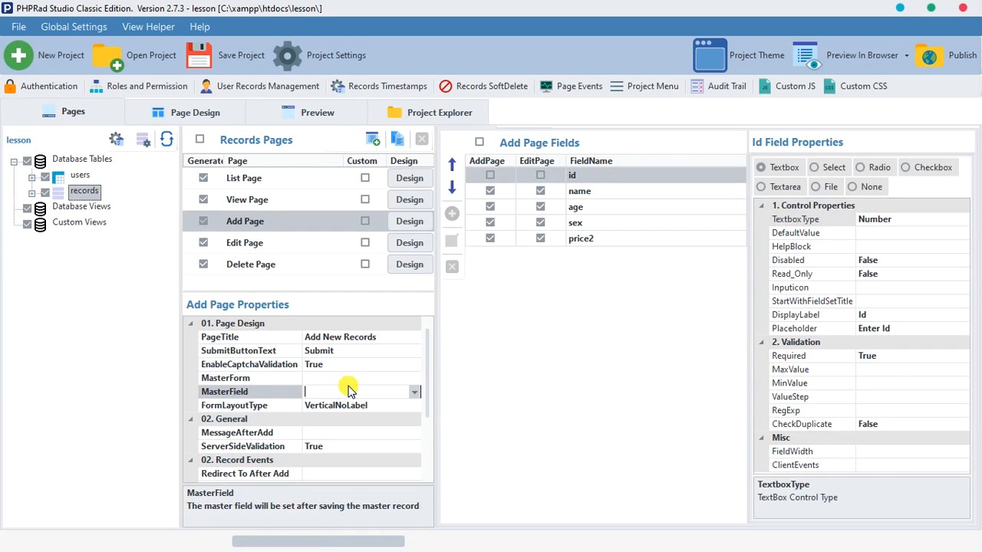
pyautogui.click(349, 380)
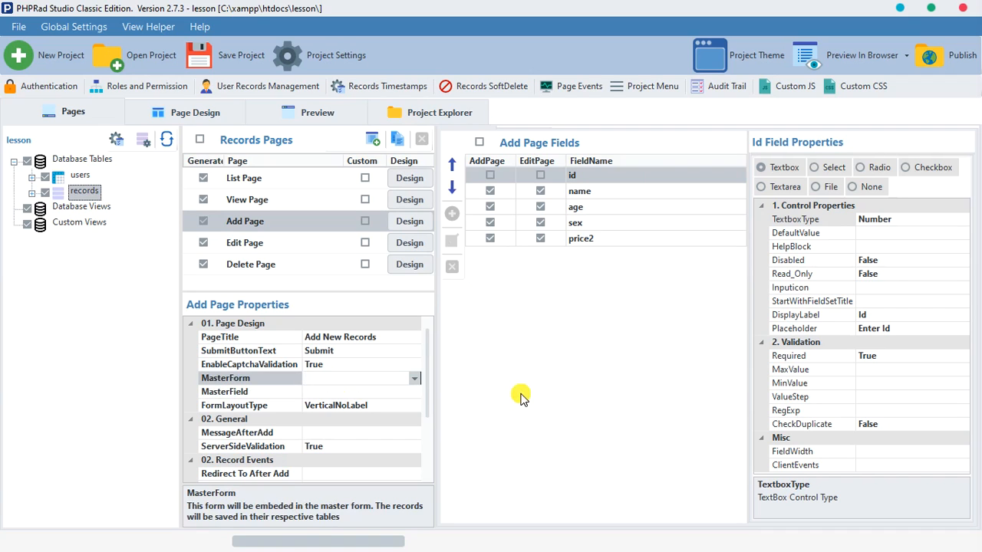
pyautogui.click(358, 391)
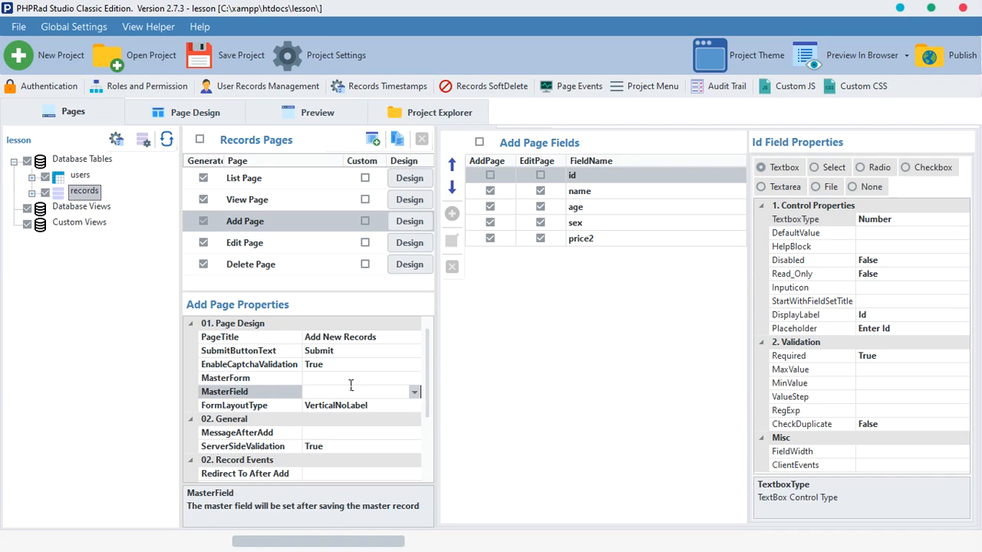
pyautogui.click(350, 383)
pyautogui.click(354, 395)
pyautogui.click(353, 383)
pyautogui.click(352, 395)
pyautogui.click(351, 385)
pyautogui.click(349, 394)
pyautogui.click(351, 383)
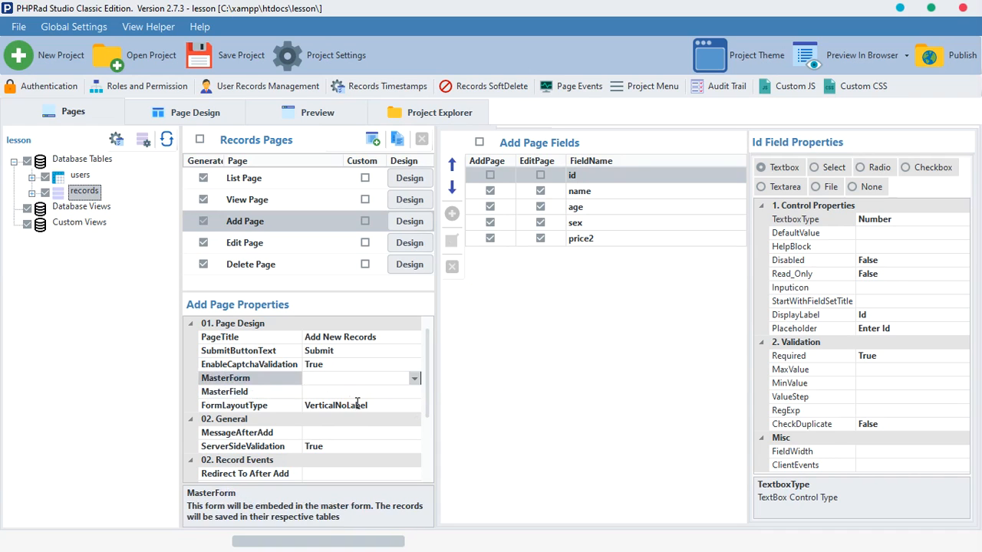
pyautogui.click(352, 395)
pyautogui.click(346, 384)
pyautogui.click(353, 395)
pyautogui.click(352, 384)
pyautogui.click(353, 394)
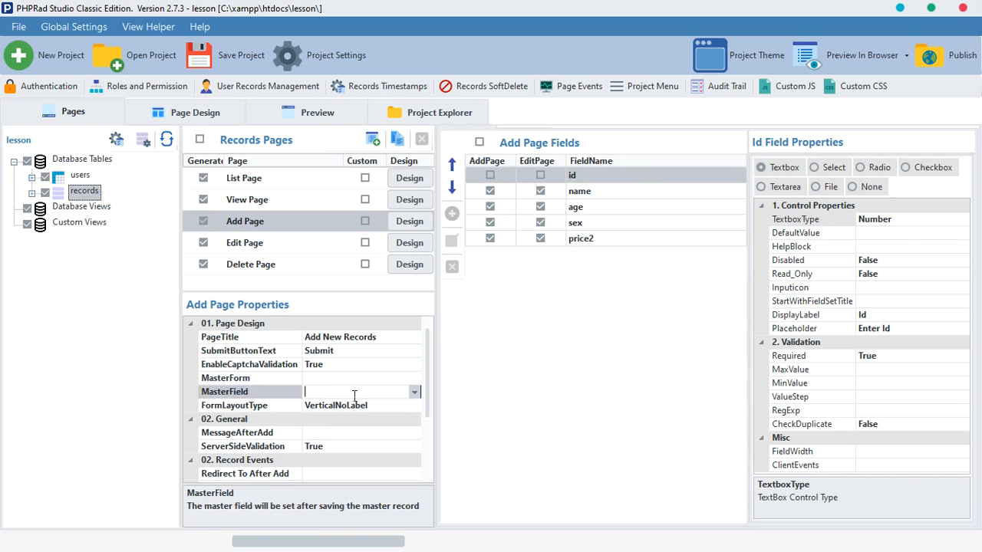
pyautogui.click(352, 384)
pyautogui.click(355, 394)
pyautogui.click(352, 384)
pyautogui.click(360, 393)
pyautogui.click(360, 385)
# Set the records Add page's FormLayoutType to Horizontal and preview the form
pyautogui.click(286, 407)
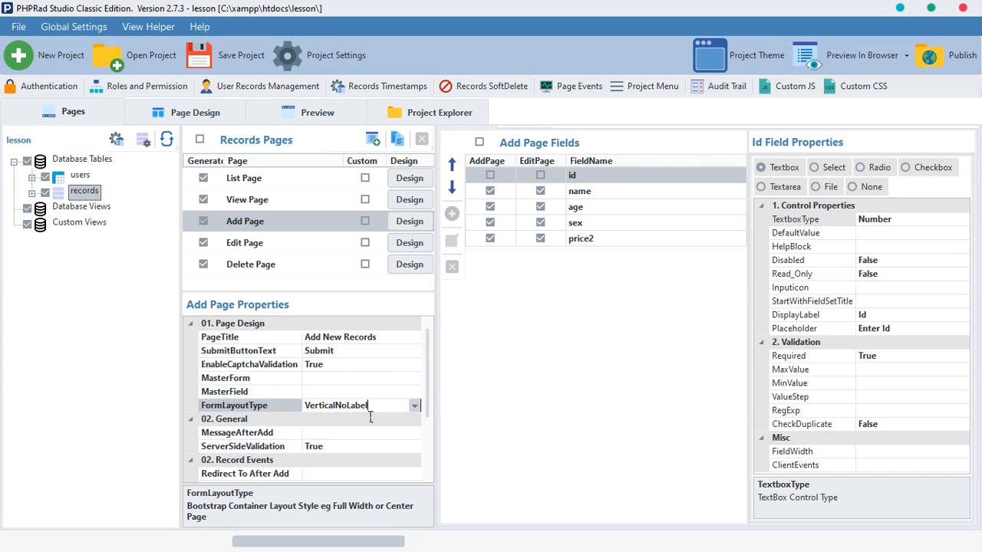
pyautogui.click(414, 405)
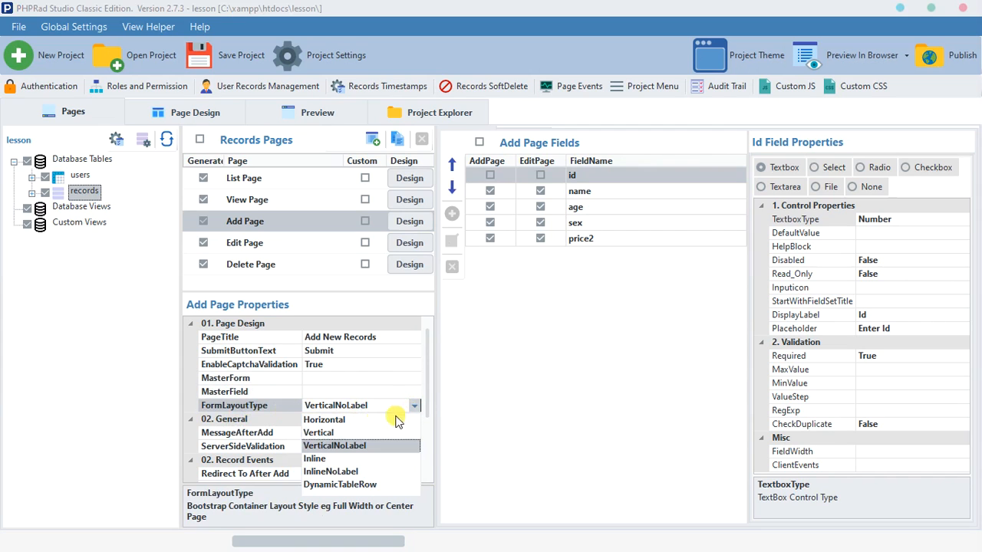
pyautogui.click(315, 423)
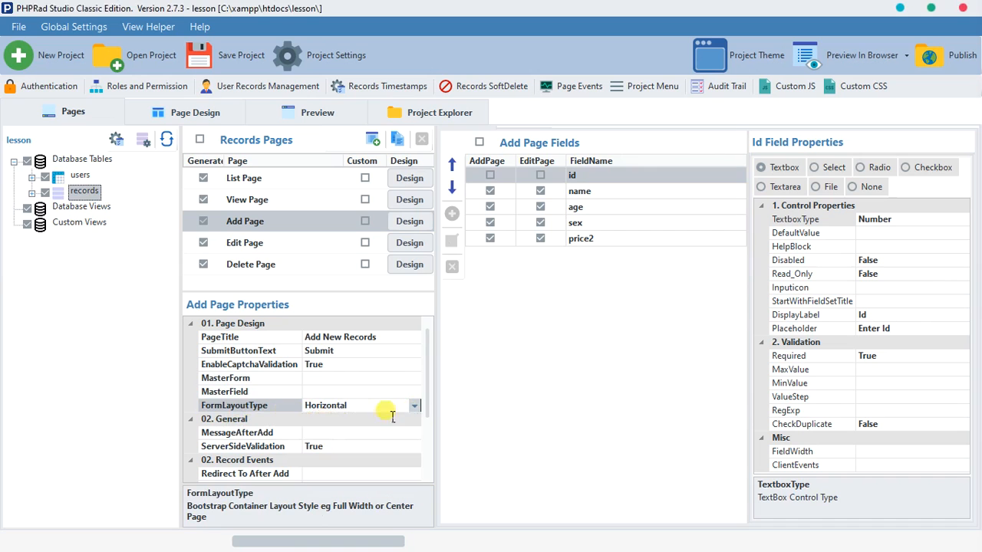
pyautogui.click(320, 115)
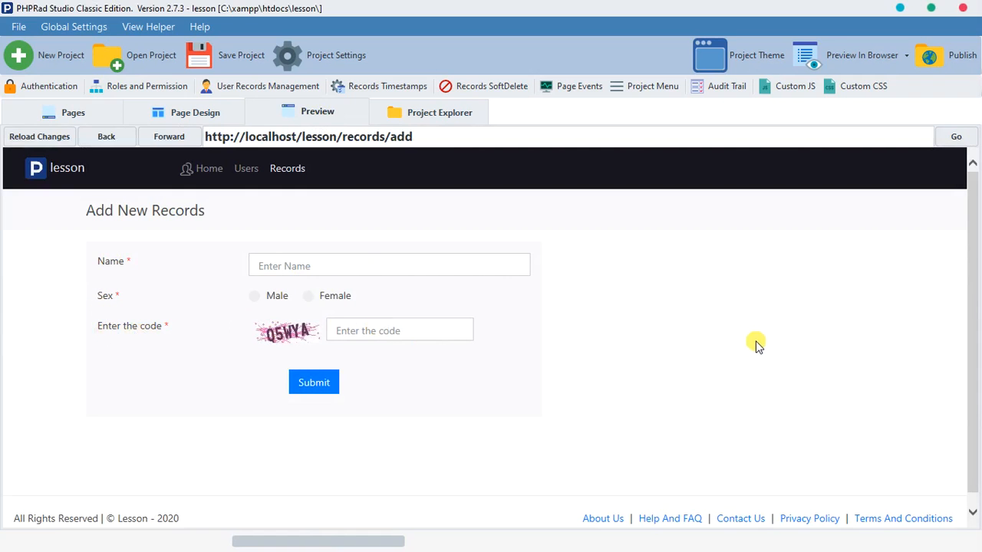
# Set the records Add page's FormLayoutType to Vertical and preview the form
pyautogui.click(98, 113)
pyautogui.click(413, 405)
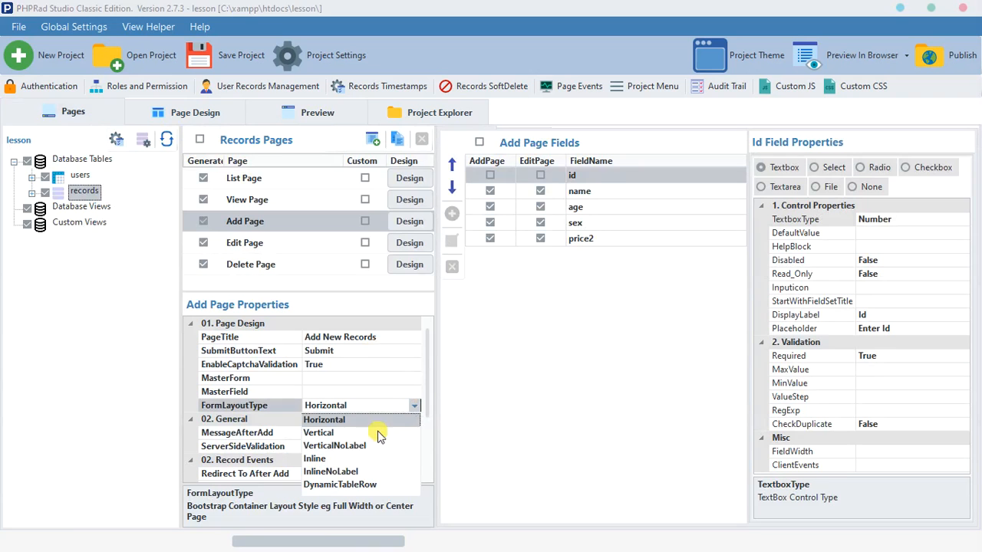
pyautogui.click(337, 433)
pyautogui.click(297, 125)
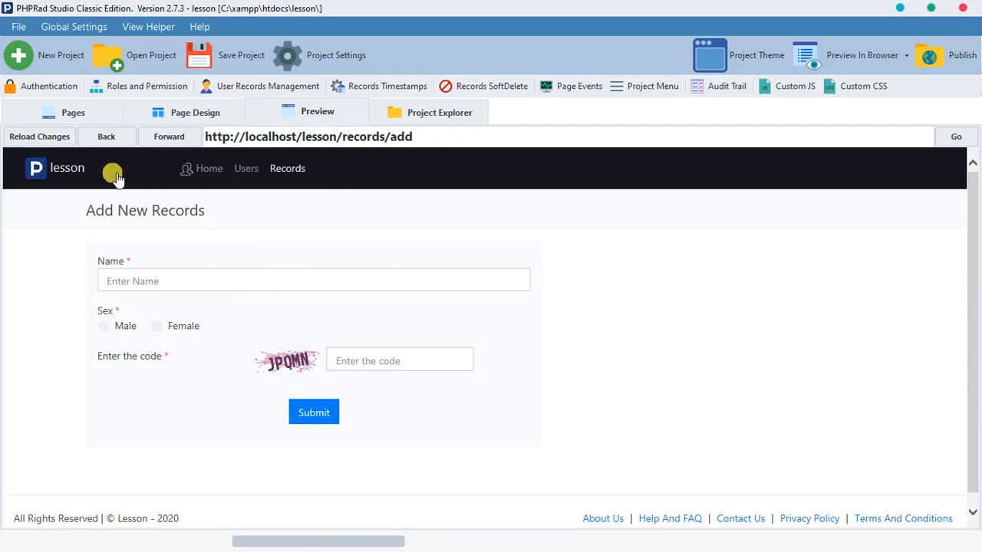
# Set the records Add page's MessageAfterAdd to "Suugdjdkbklehknebfh" and preview the form
pyautogui.click(81, 117)
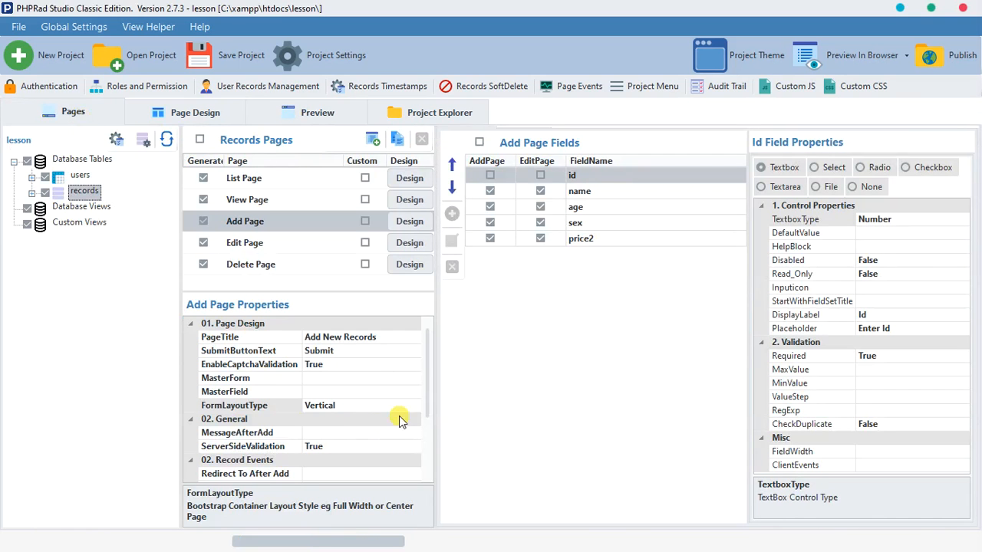
pyautogui.scroll(-2, 430, 401)
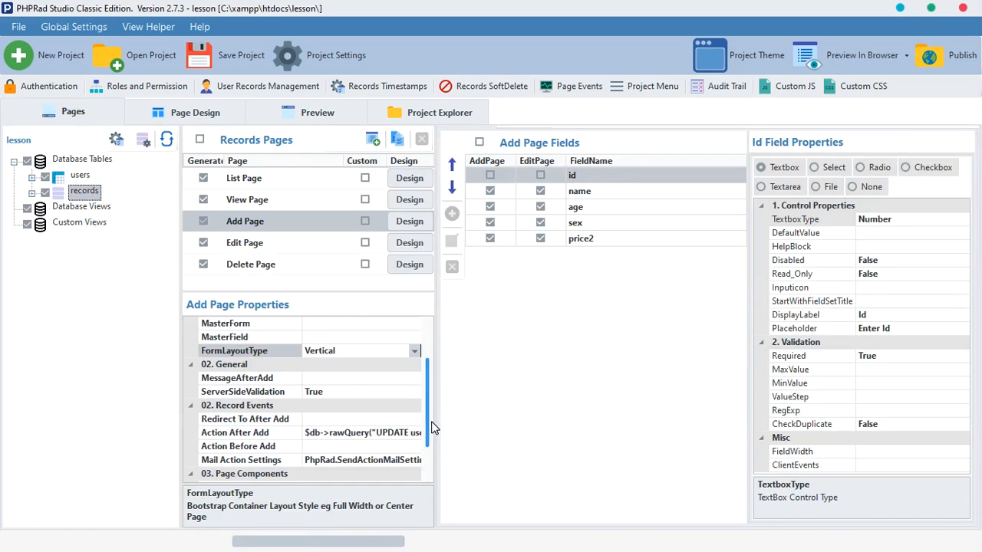
pyautogui.click(281, 380)
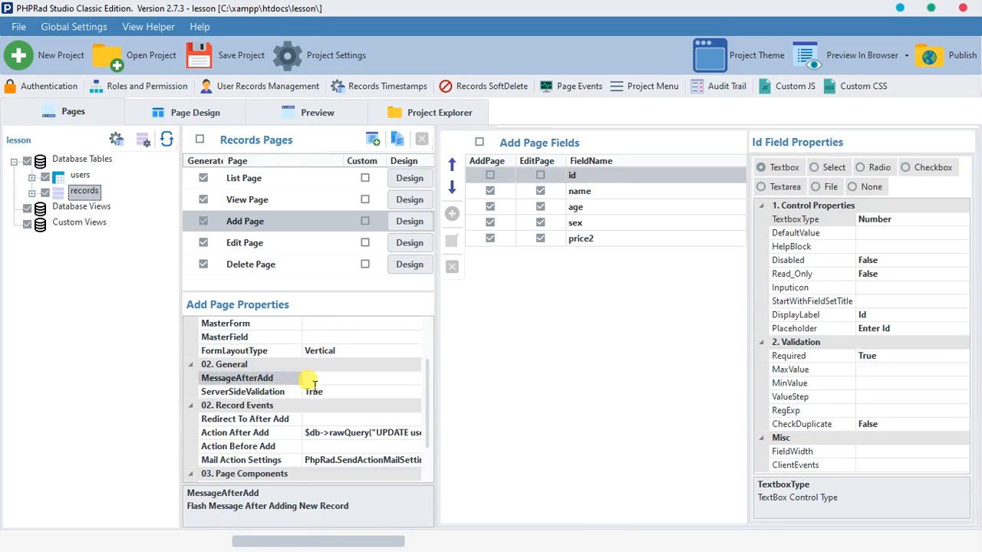
pyautogui.click(325, 393)
pyautogui.click(331, 393)
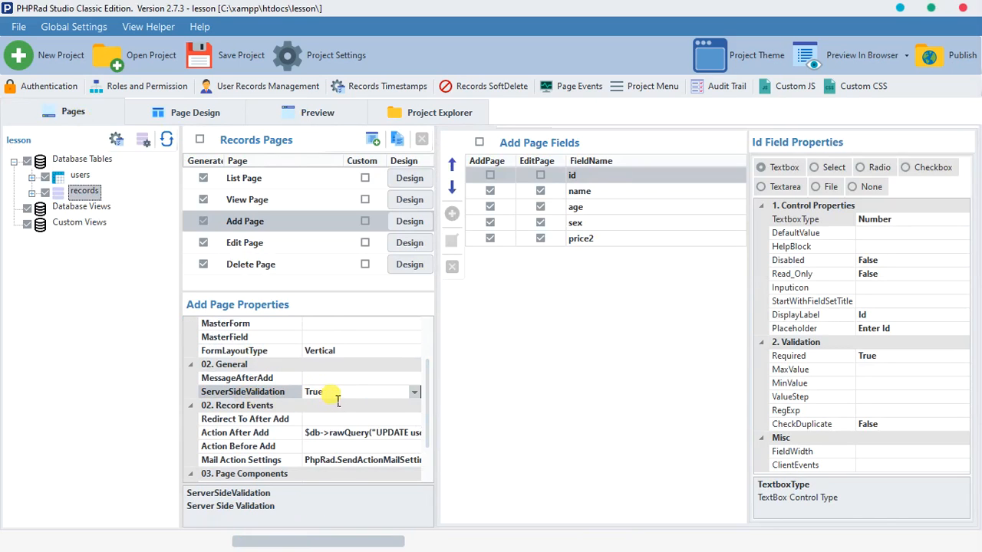
pyautogui.press('Up')
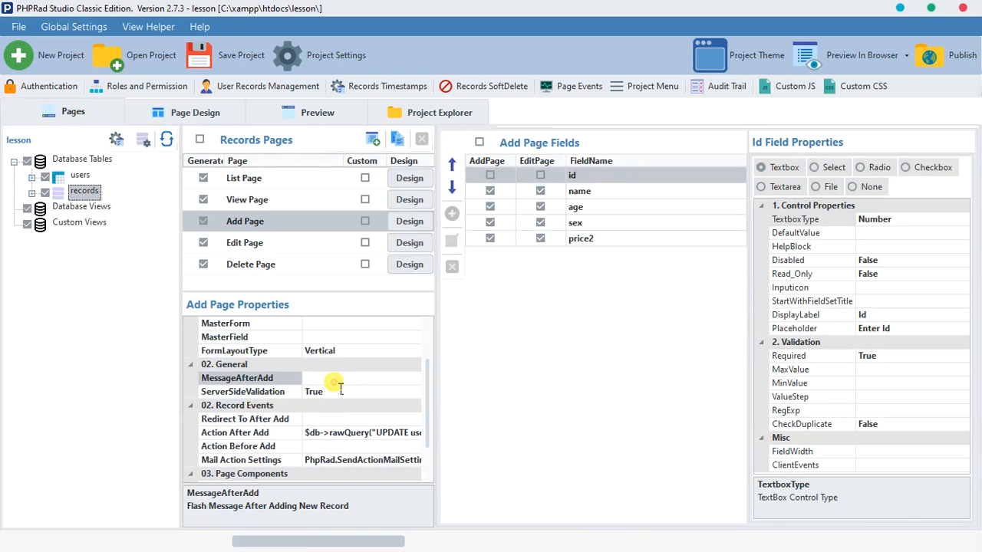
pyautogui.write('Suugdjdkbklehknebfh')
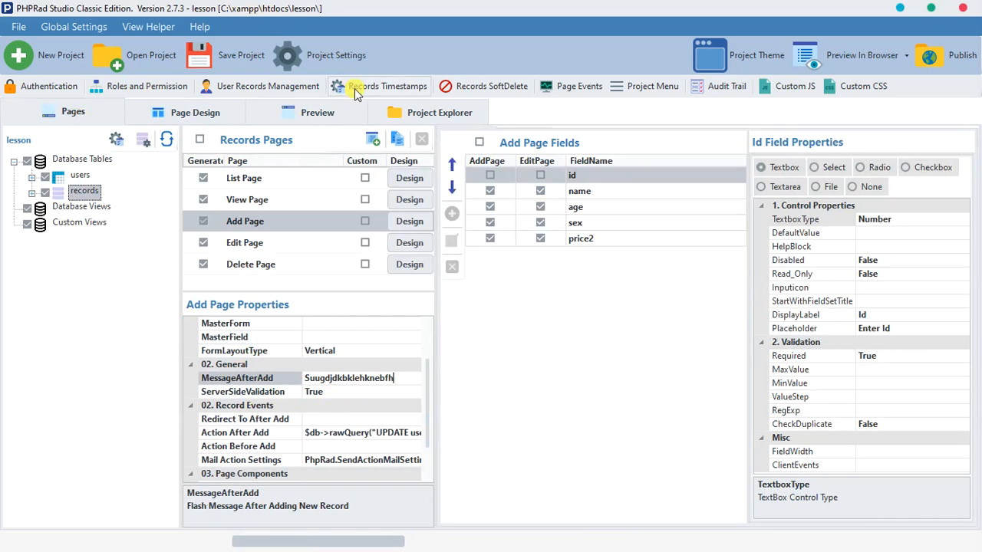
pyautogui.click(338, 112)
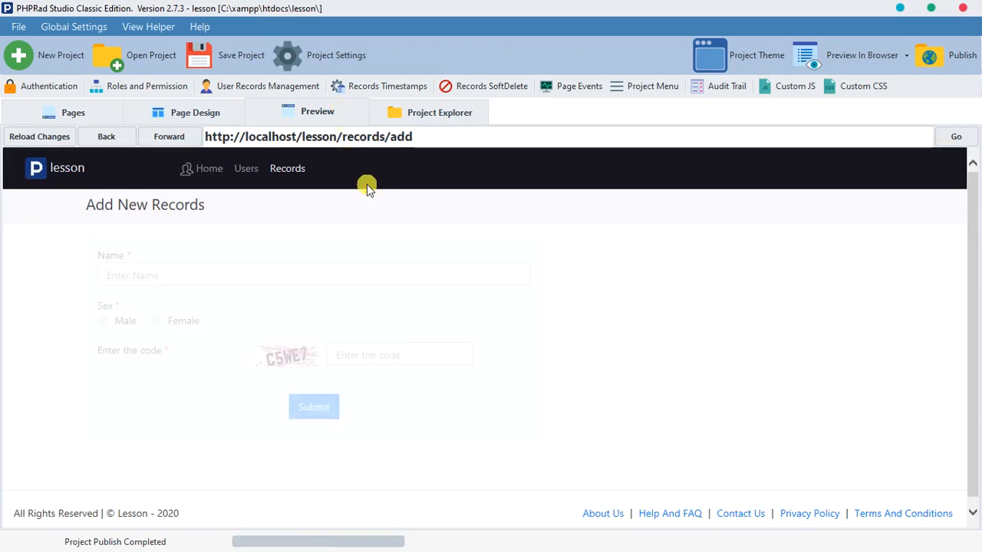
# Set the records Add page's EnableCaptchaValidation to False and preview the form
pyautogui.click(77, 112)
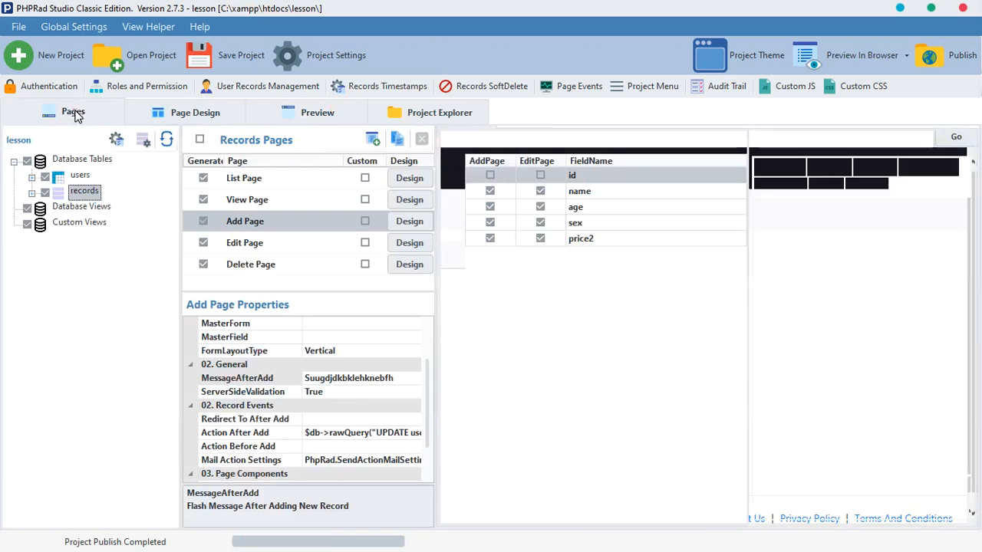
pyautogui.scroll(2, 387, 405)
pyautogui.doubleClick(357, 364)
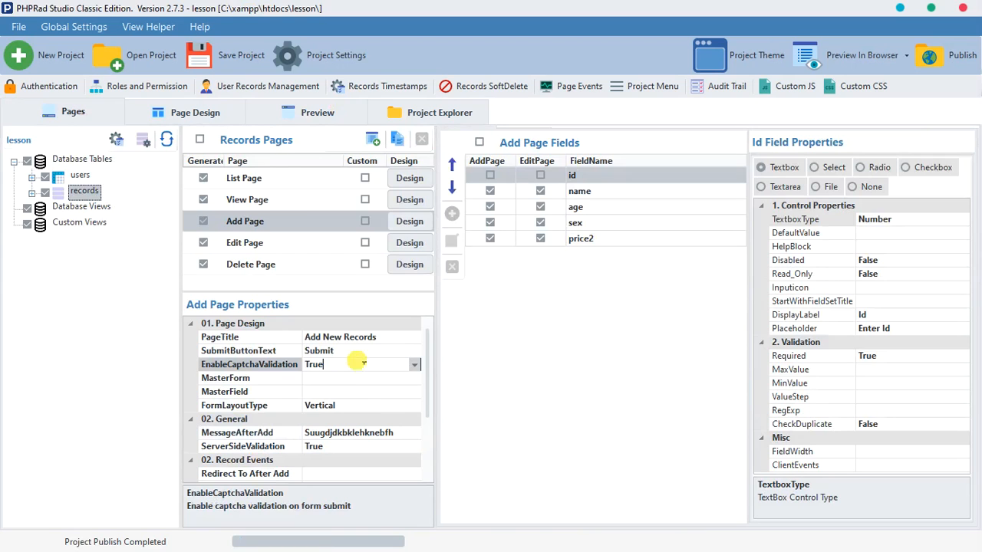
pyautogui.click(304, 115)
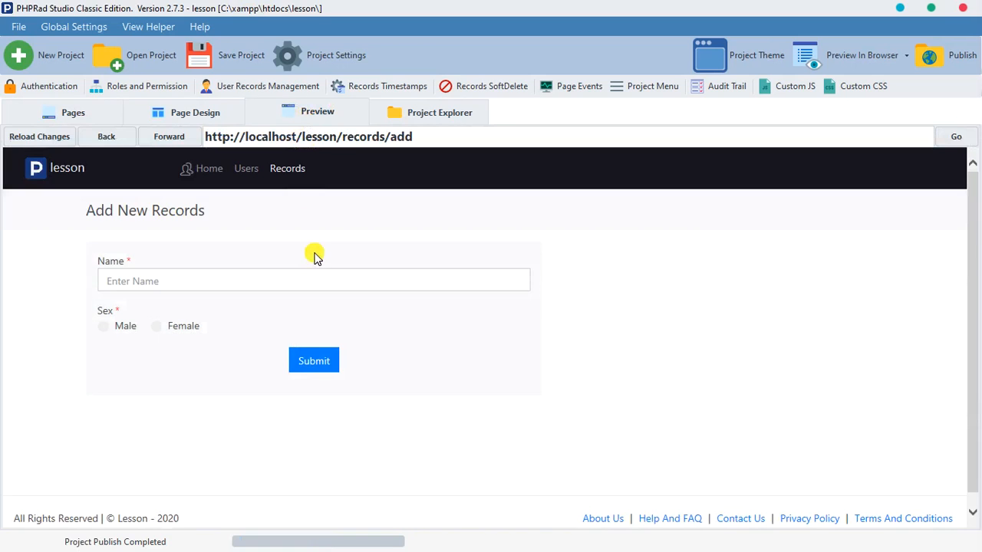
# Fill in a person's name and choose Male in the Add New Records form, and submit the record
pyautogui.click(260, 284)
pyautogui.click(335, 246)
pyautogui.click(349, 283)
pyautogui.click(349, 278)
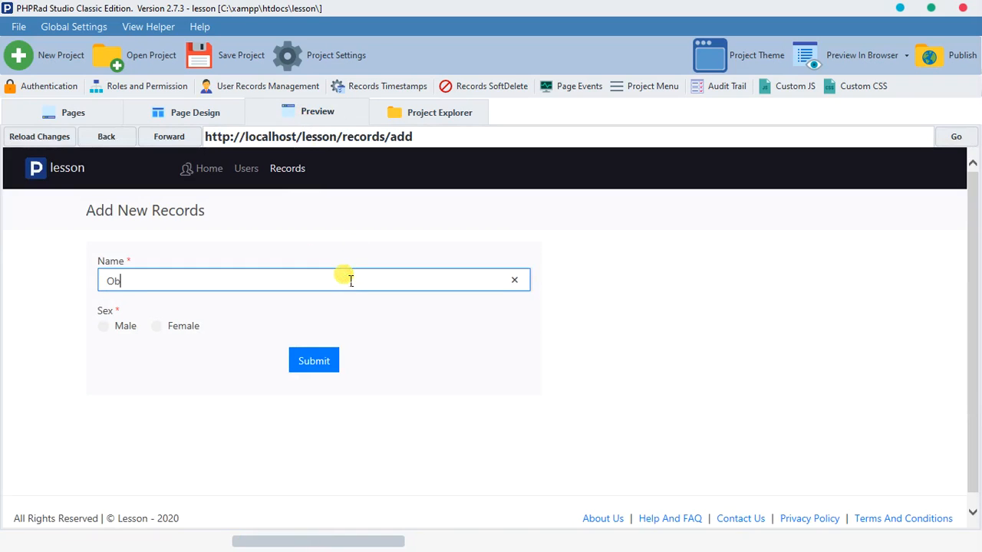
pyautogui.click(121, 335)
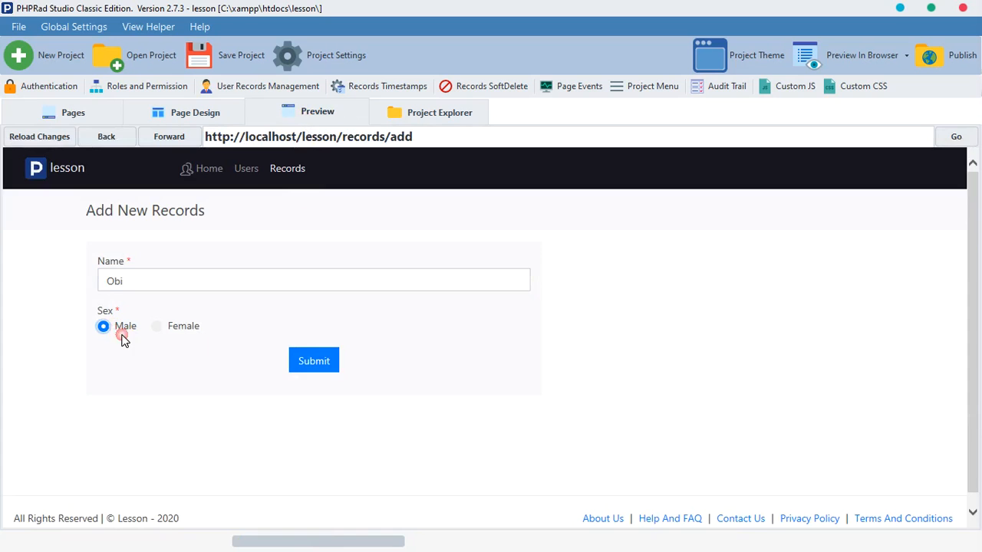
pyautogui.click(317, 366)
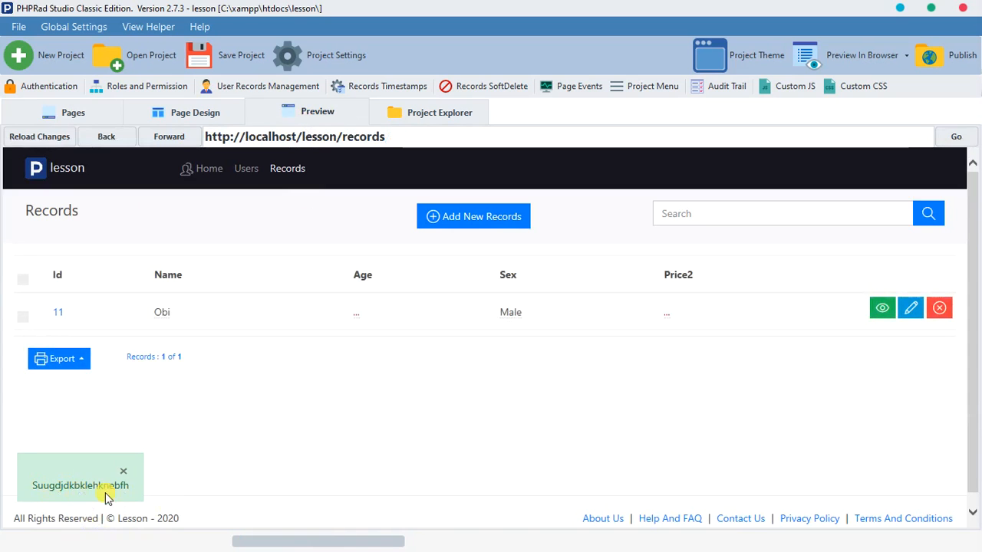
# Clear the MessageAfterAdd text of the records Add page
pyautogui.click(69, 112)
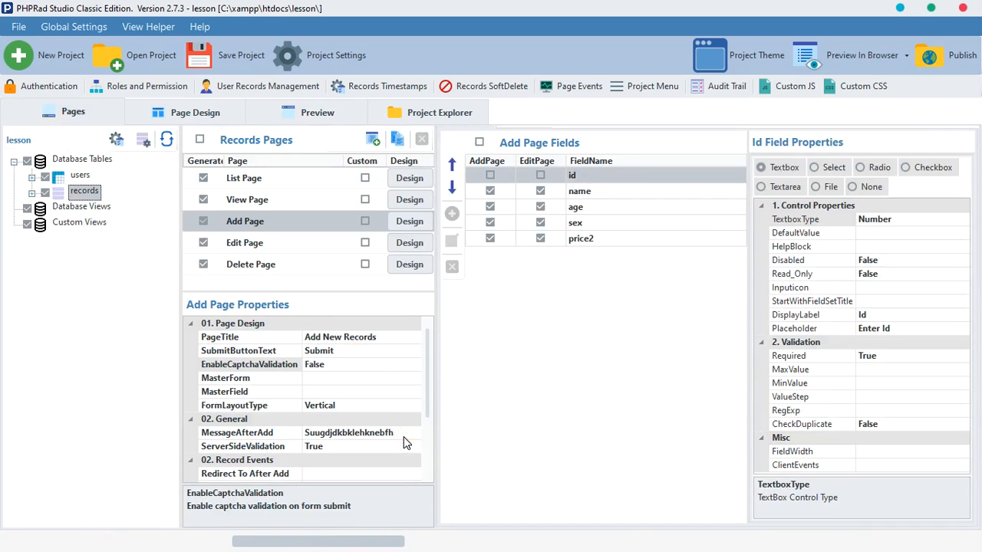
pyautogui.click(410, 437)
pyautogui.moveTo(420, 438); pyautogui.dragTo(105, 443)
pyautogui.press('BackSpace')
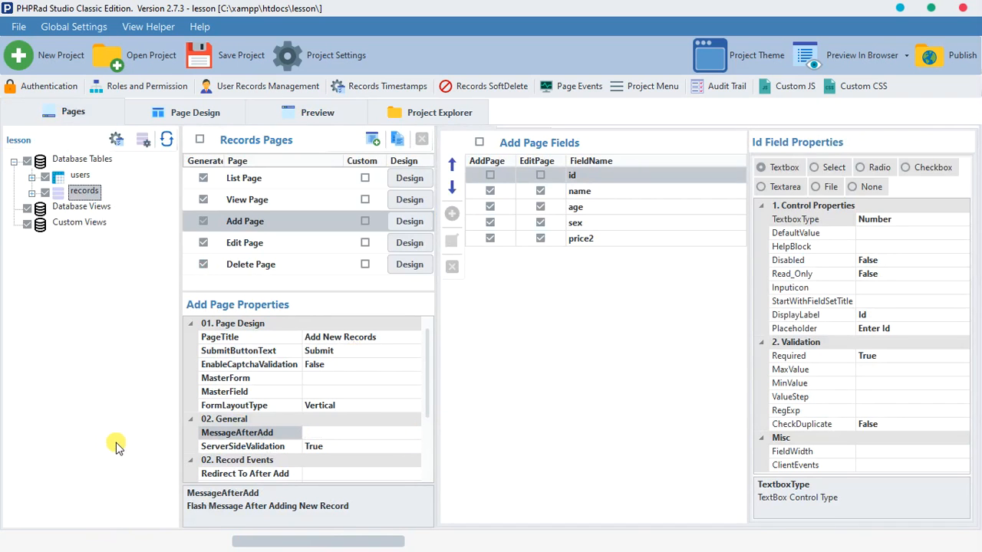
# Set the records Add page's Redirect To After Add to records
pyautogui.moveTo(428, 375); pyautogui.dragTo(447, 449)
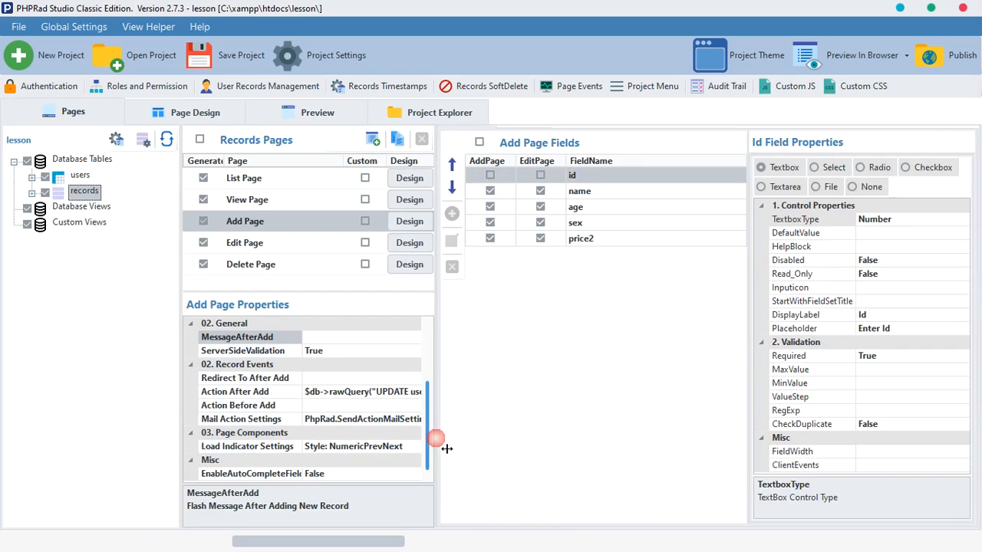
pyautogui.click(347, 356)
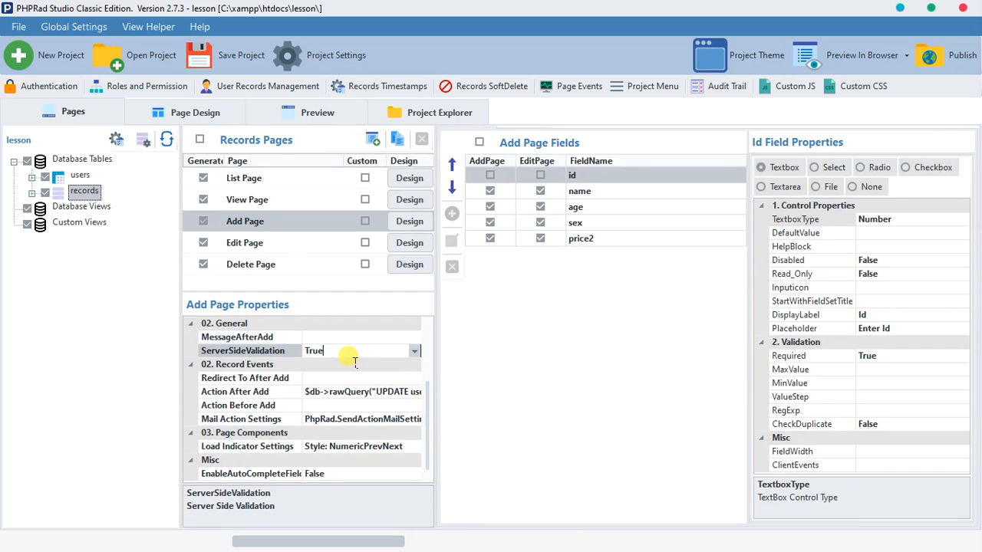
pyautogui.click(383, 379)
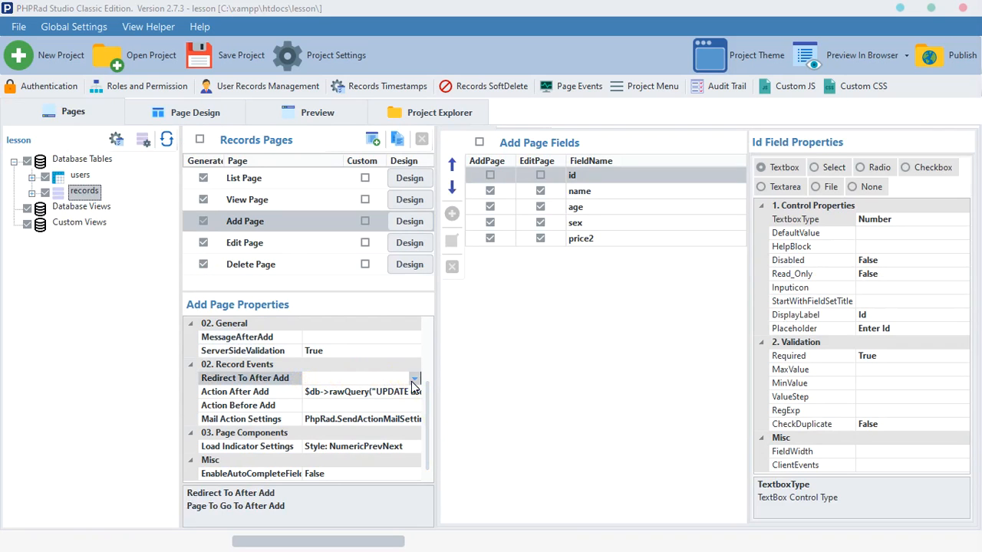
pyautogui.click(413, 378)
pyautogui.click(315, 405)
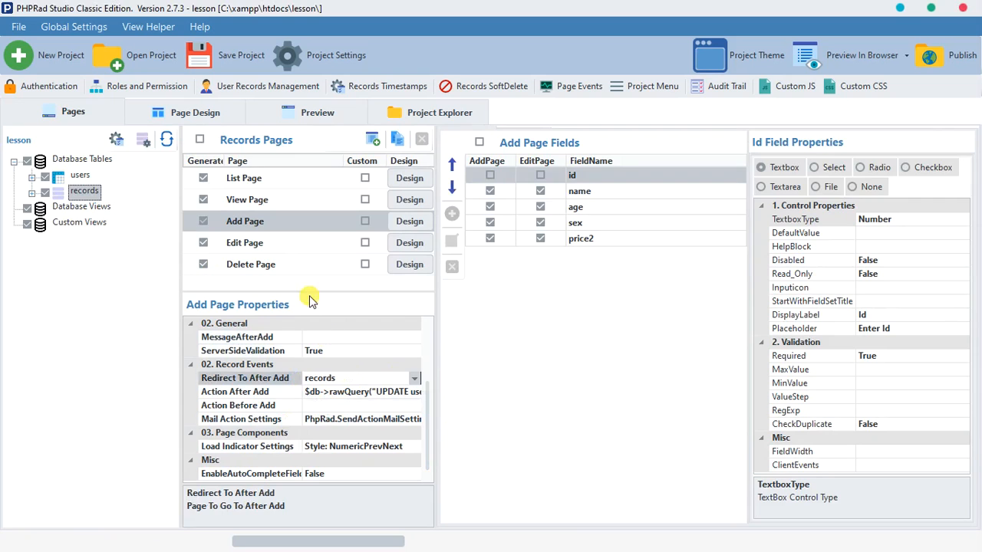
# Preview the Add New Records form and return to the Records list page
pyautogui.click(316, 110)
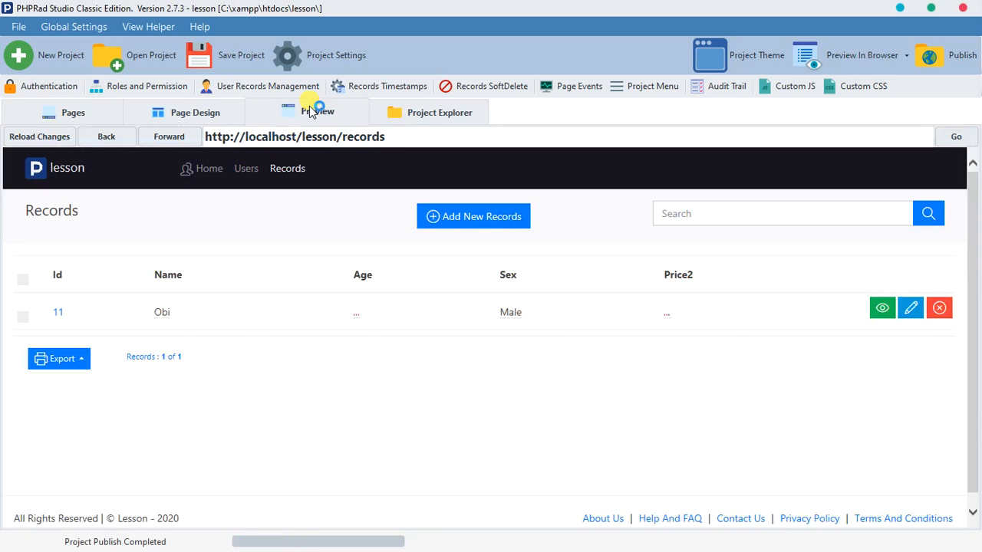
pyautogui.click(457, 211)
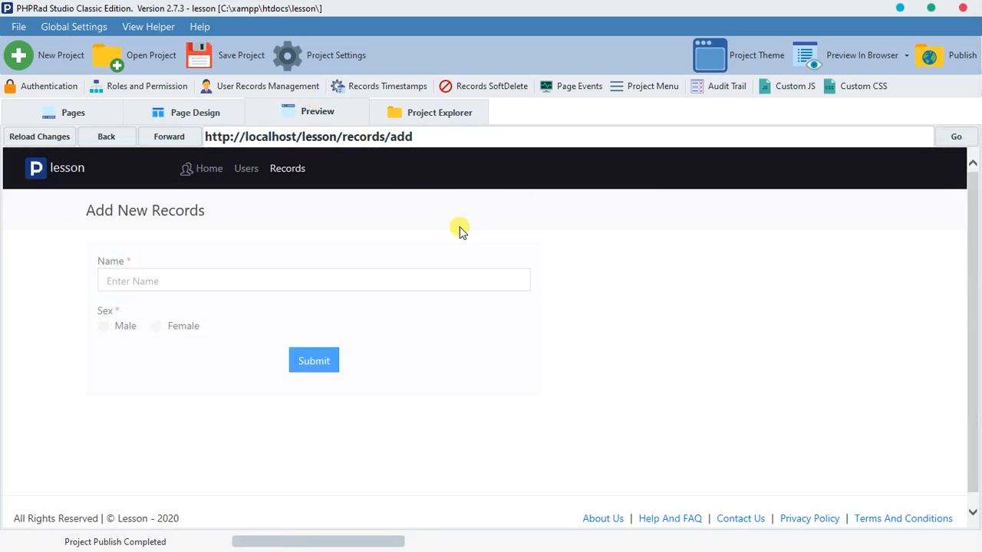
pyautogui.click(295, 169)
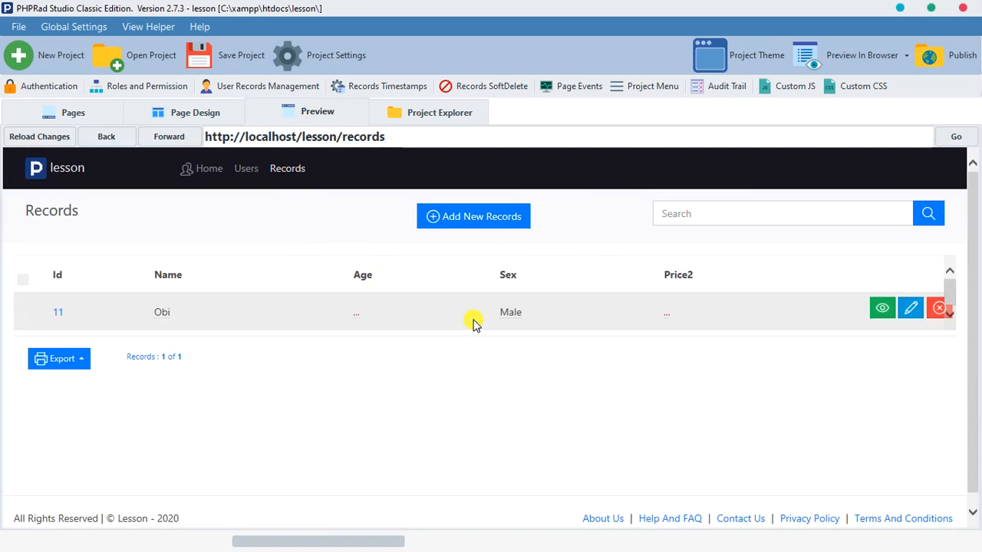
# Clear the records Add page's Redirect To After Add value and set it to records/edit/$rec_id
pyautogui.click(74, 121)
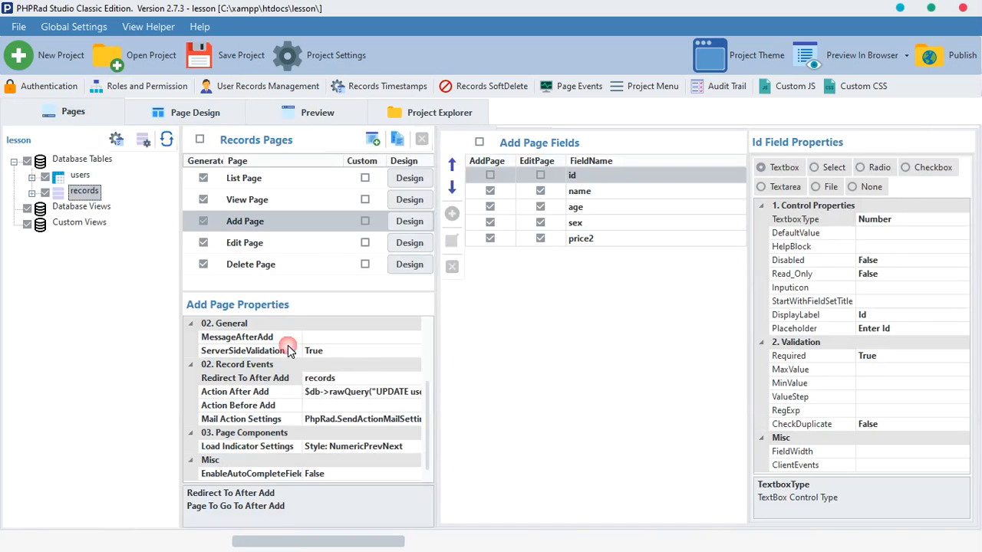
pyautogui.click(331, 377)
pyautogui.press('BackSpace')
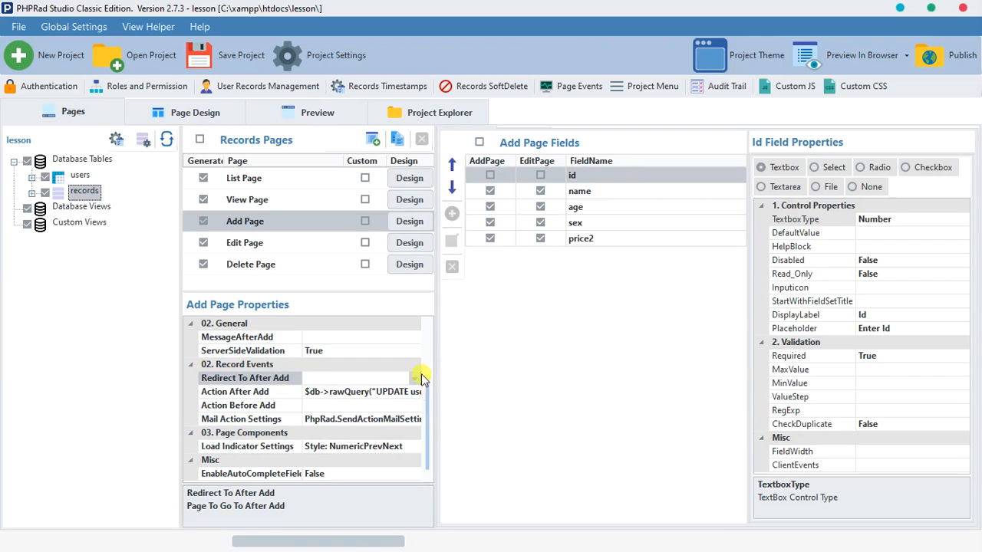
pyautogui.click(374, 377)
pyautogui.click(413, 378)
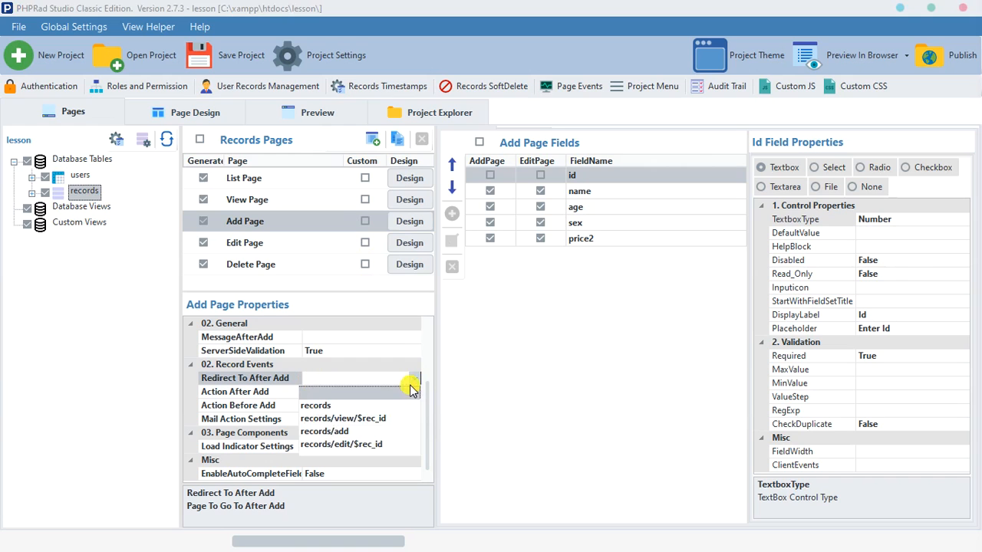
pyautogui.click(363, 445)
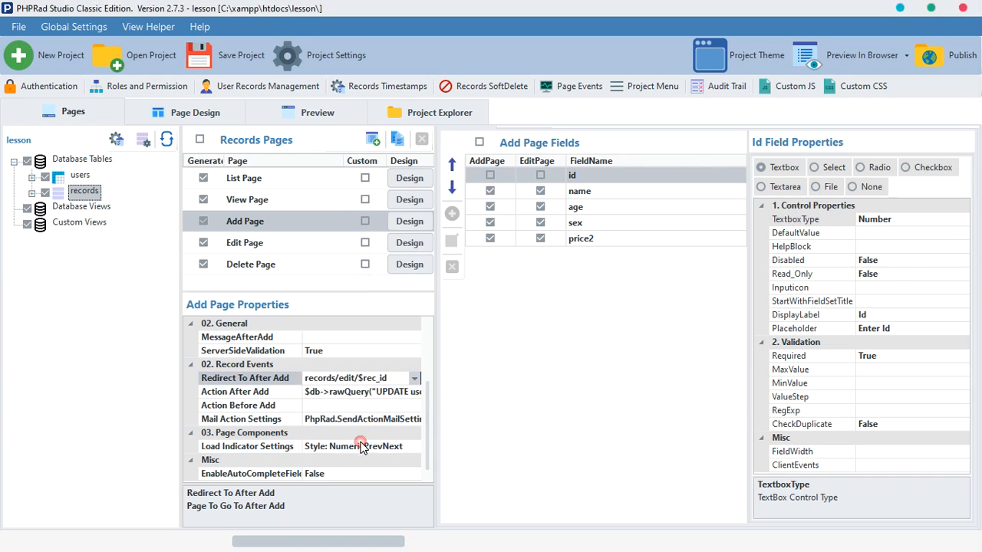
# Switch Redirect To After Add to records/add and back to records/edit/$rec_id
pyautogui.click(413, 380)
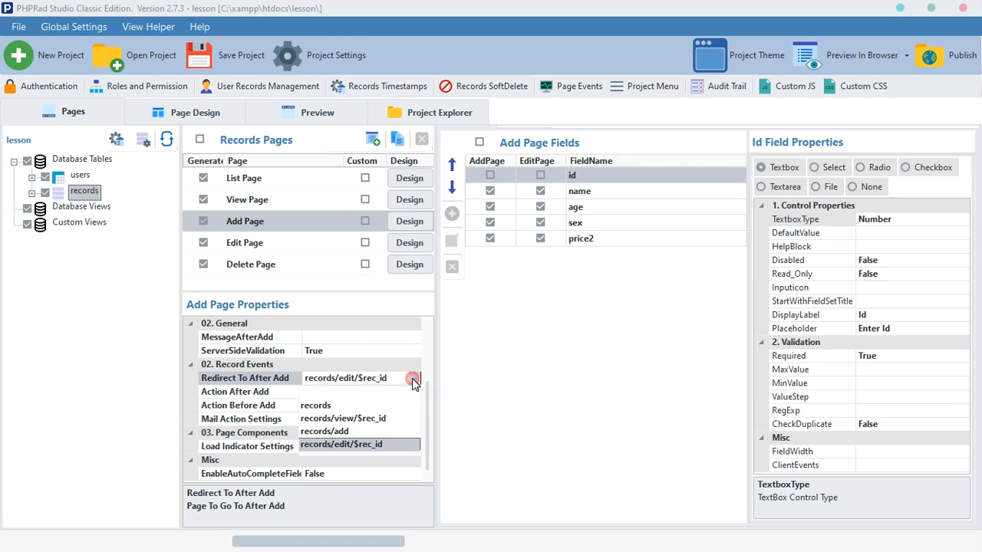
pyautogui.click(340, 432)
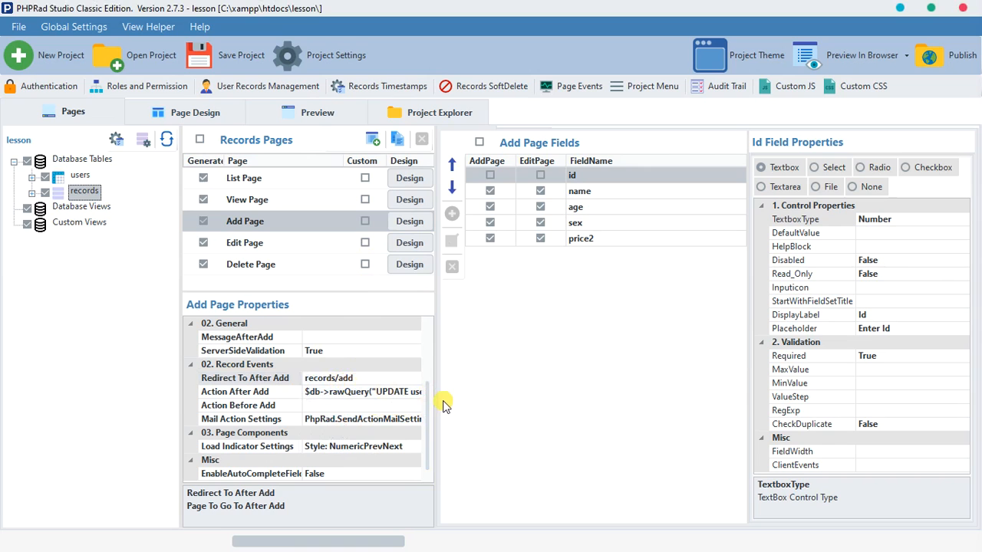
pyautogui.click(411, 376)
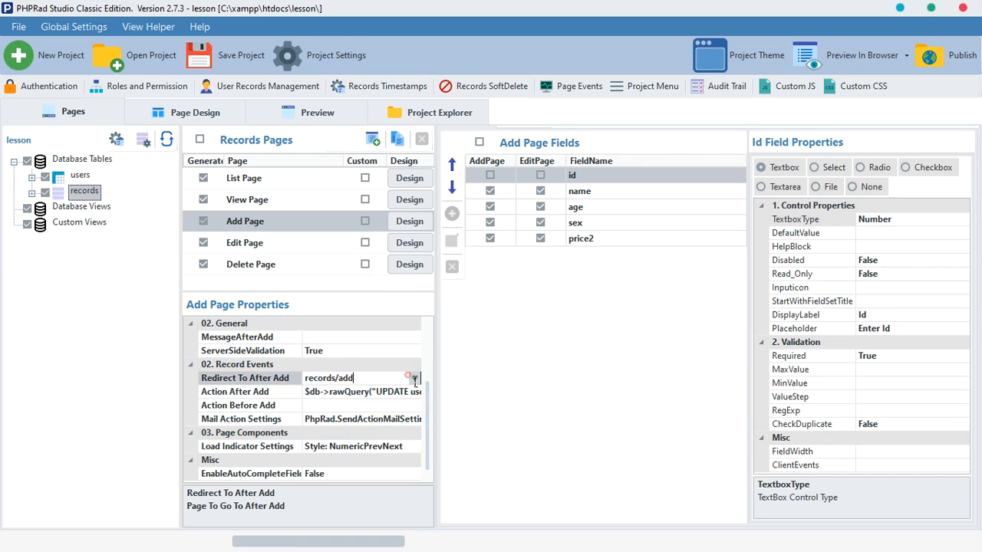
pyautogui.click(413, 378)
pyautogui.click(364, 445)
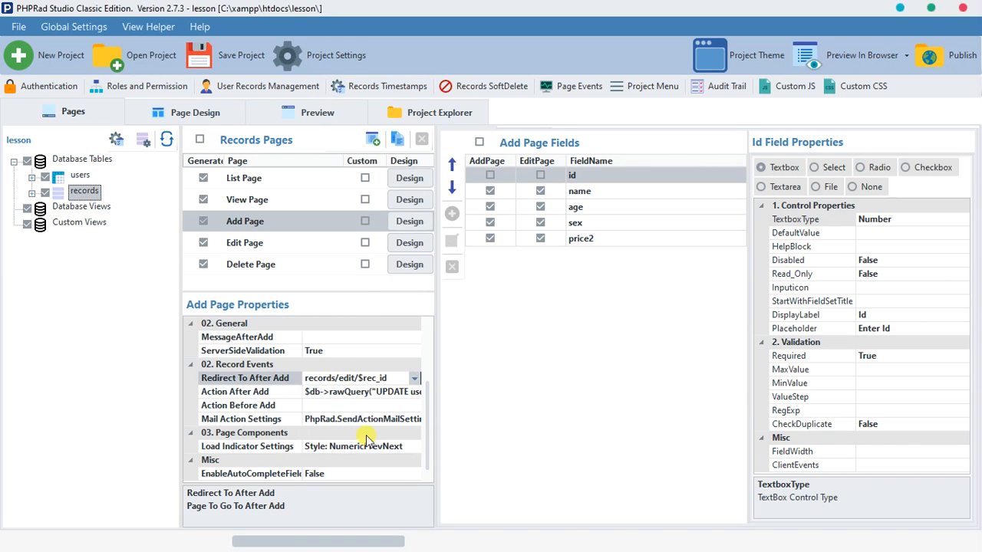
# Preview the Add New Records form and submit a test record named Girl with sex Female
pyautogui.click(302, 117)
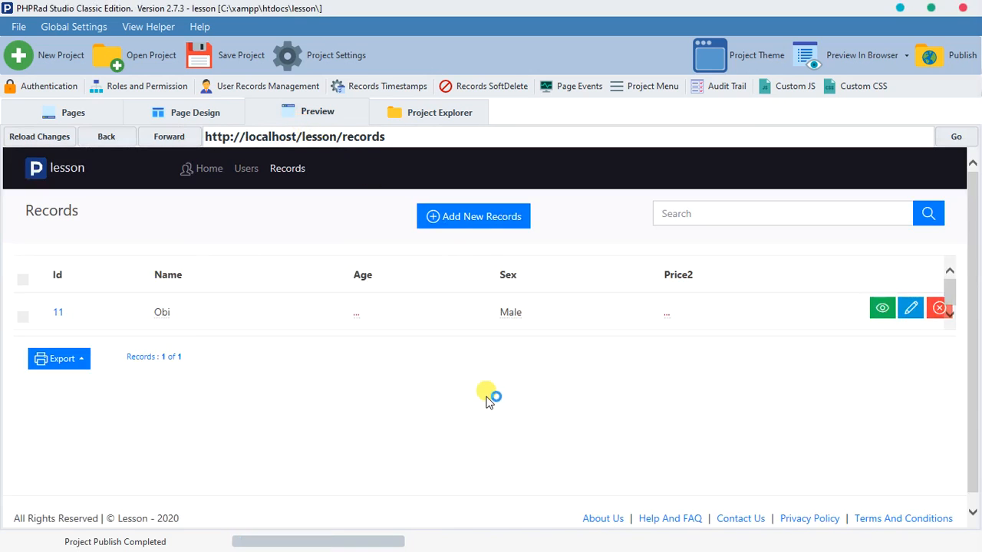
pyautogui.click(458, 221)
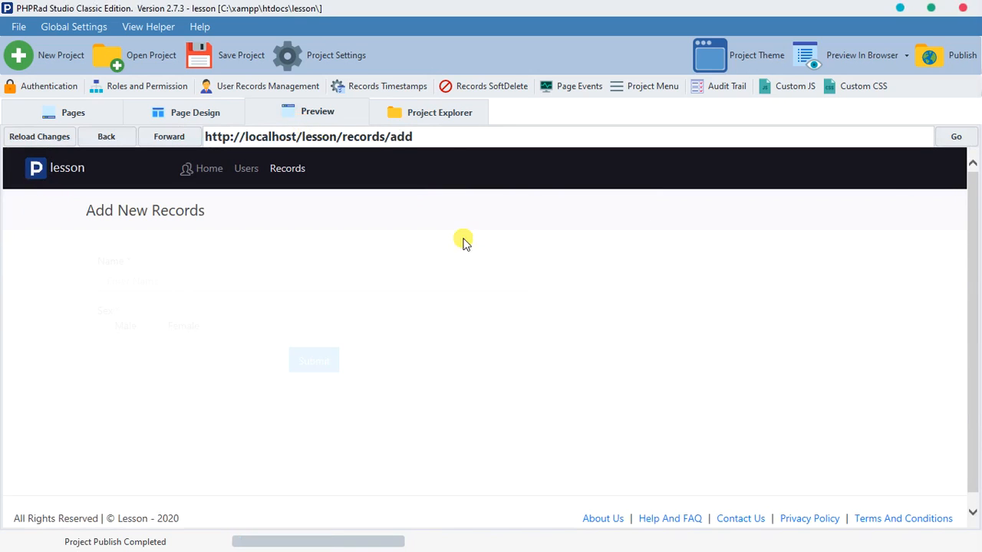
pyautogui.click(382, 288)
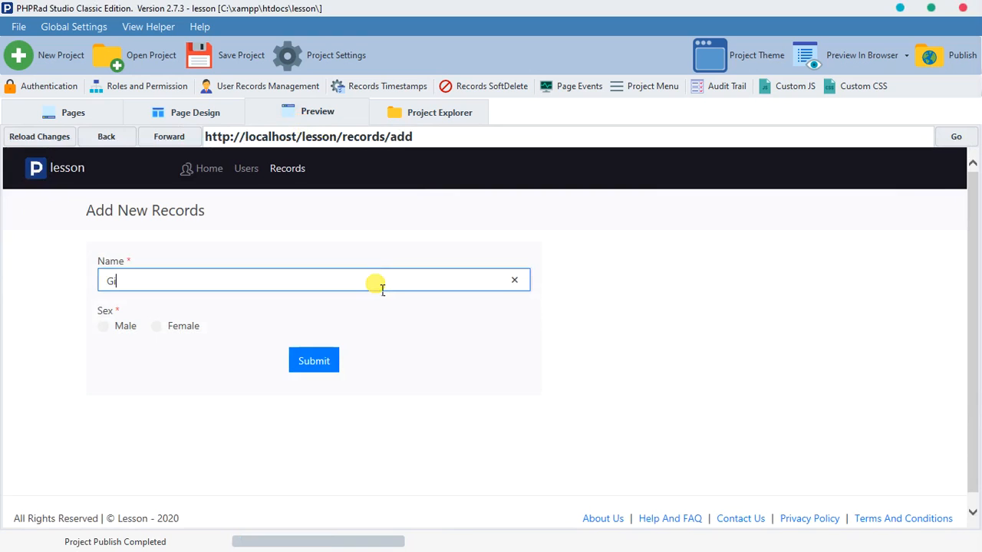
pyautogui.write('Gilr')
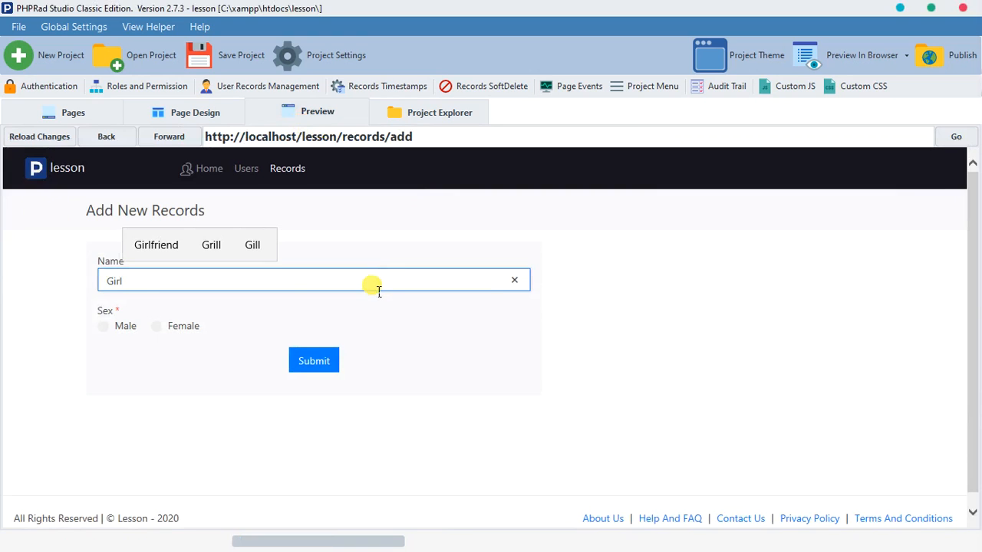
pyautogui.click(185, 326)
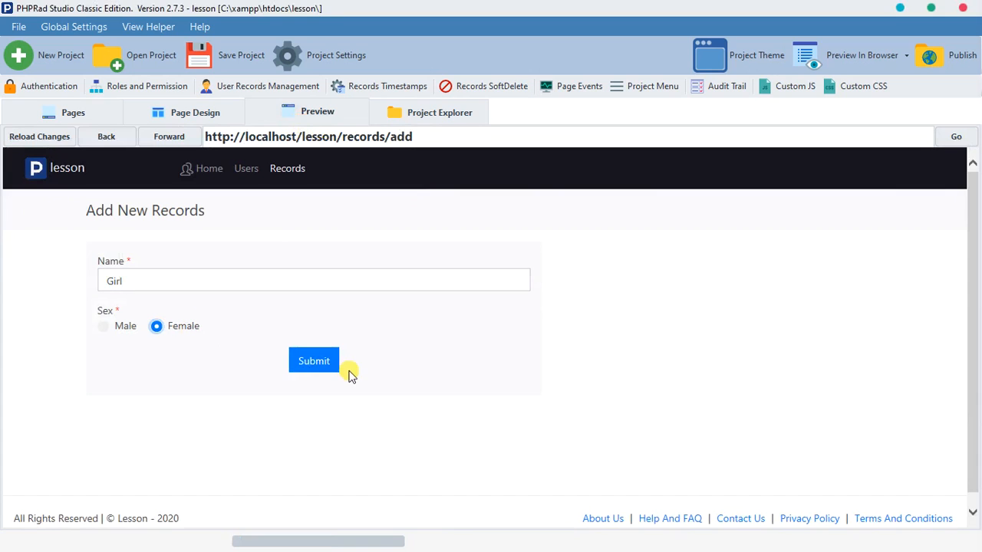
pyautogui.click(325, 368)
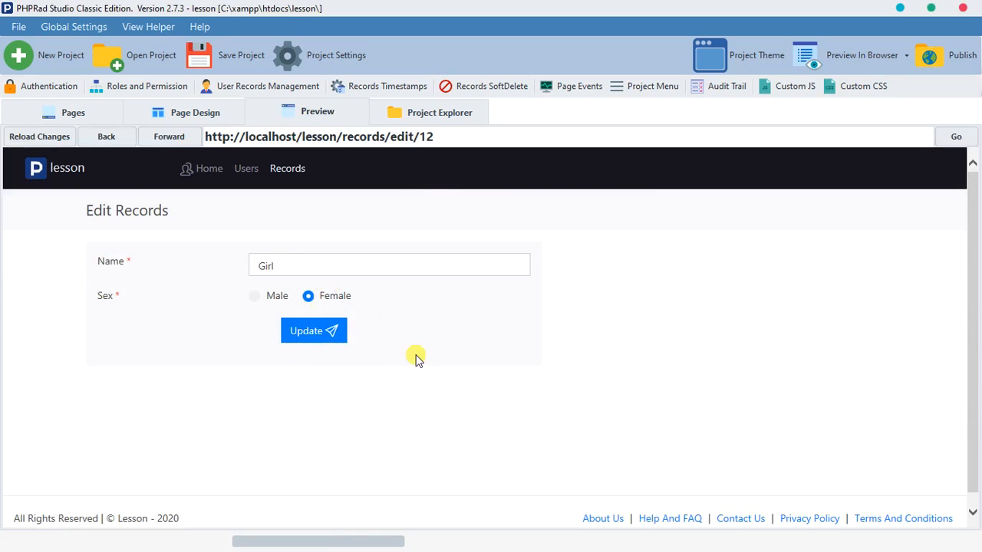
# Set the records Add page's Redirect To After Add to records/add
pyautogui.click(79, 115)
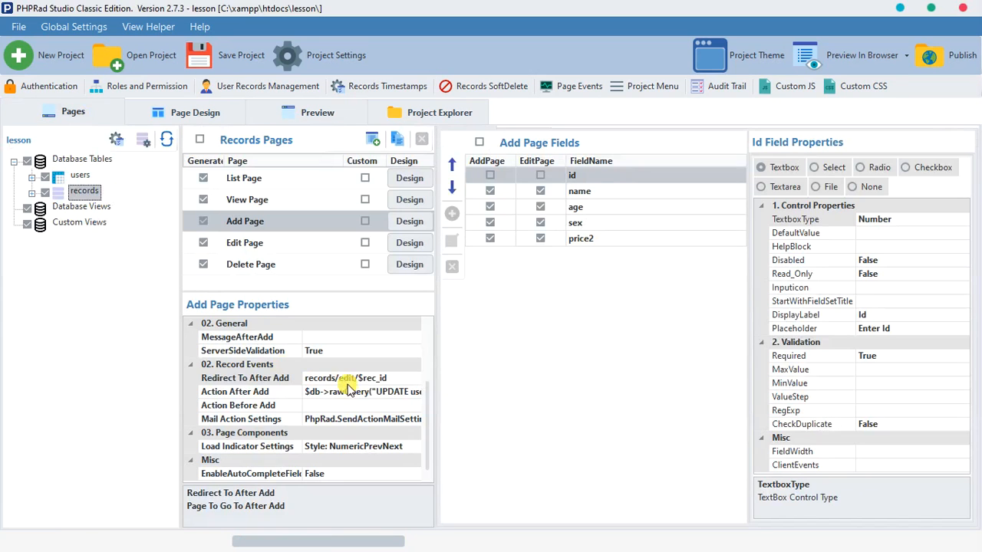
pyautogui.click(345, 378)
pyautogui.click(415, 380)
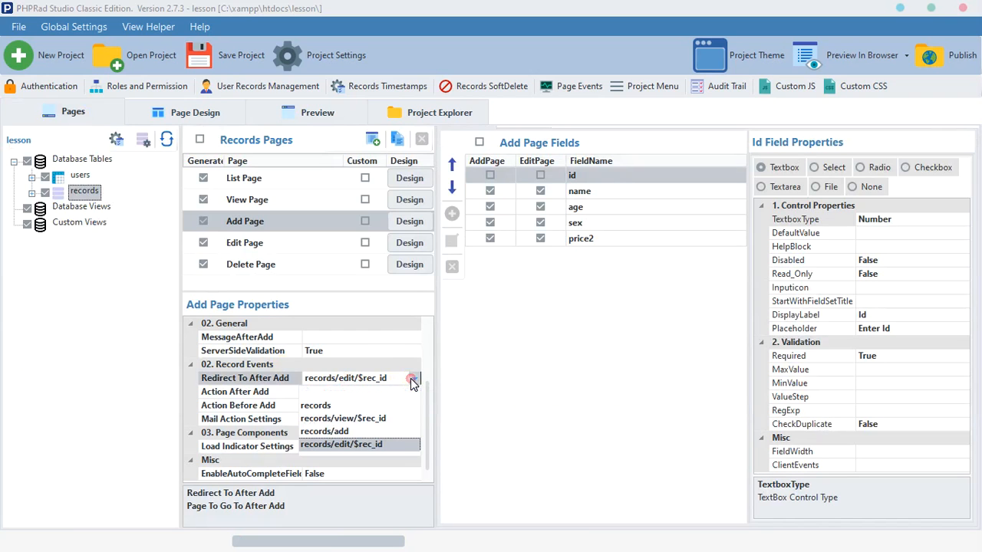
pyautogui.click(342, 430)
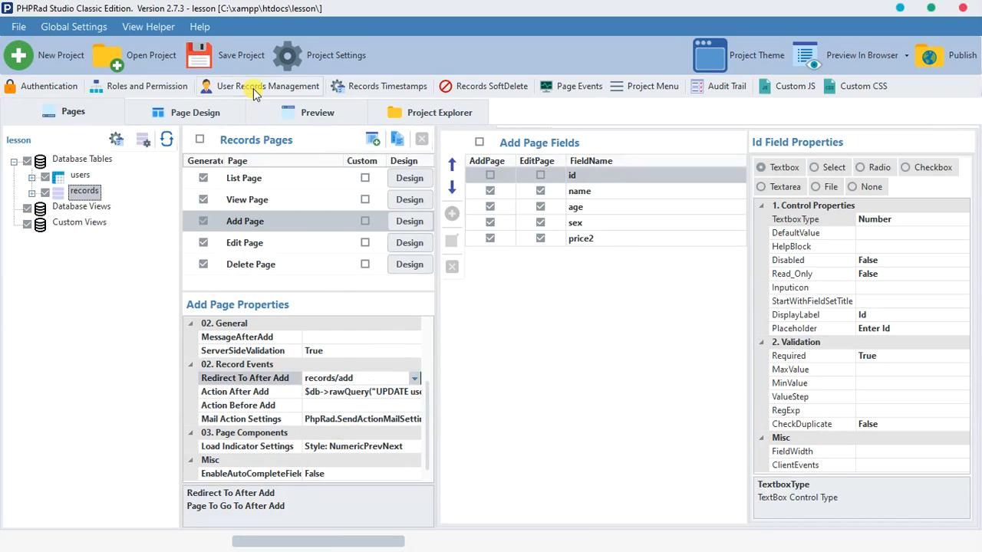
# Return to the Add New Records form in the preview and submit a record named Lover with sex Male
pyautogui.click(318, 112)
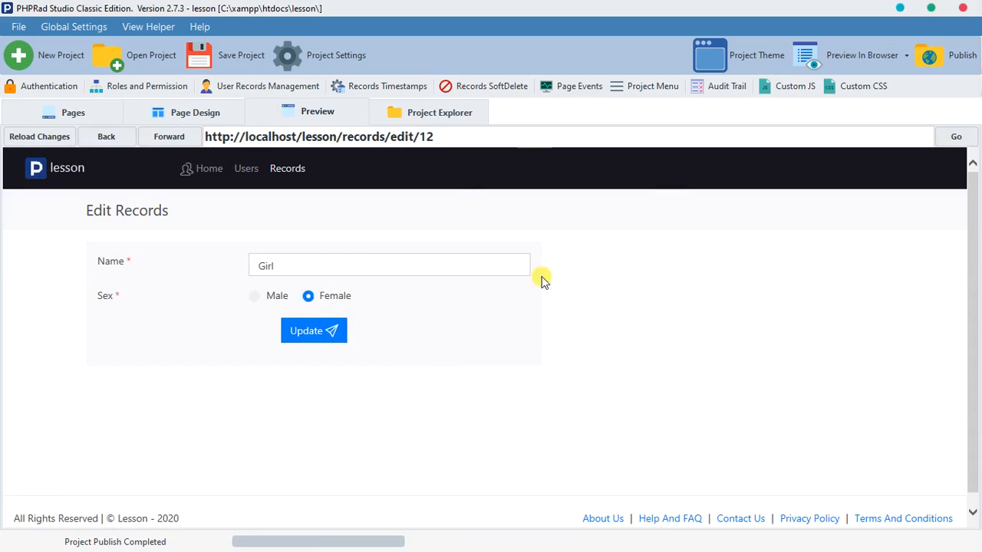
pyautogui.click(450, 137)
pyautogui.click(95, 139)
pyautogui.click(284, 276)
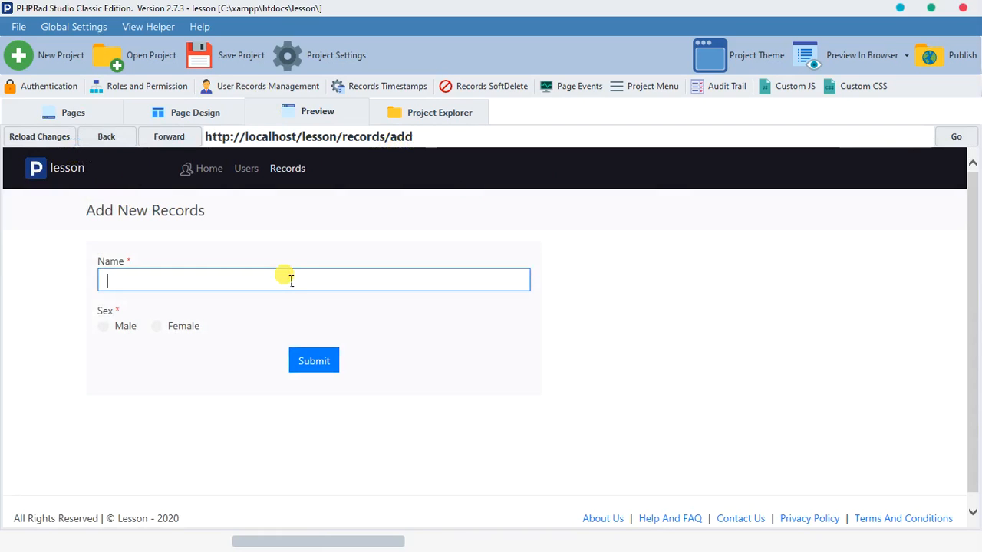
pyautogui.write('Lover')
pyautogui.click(125, 327)
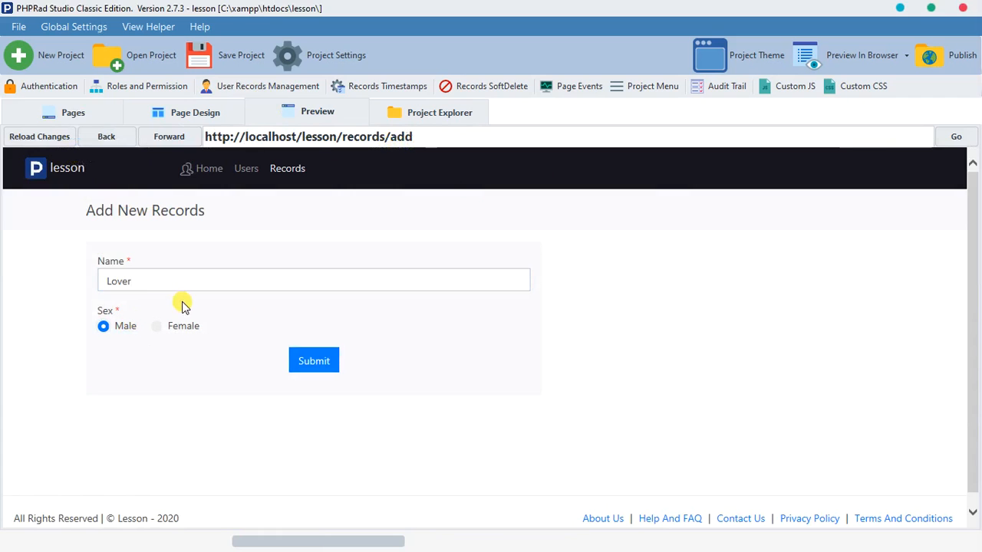
pyautogui.click(307, 362)
pyautogui.doubleClick(399, 137)
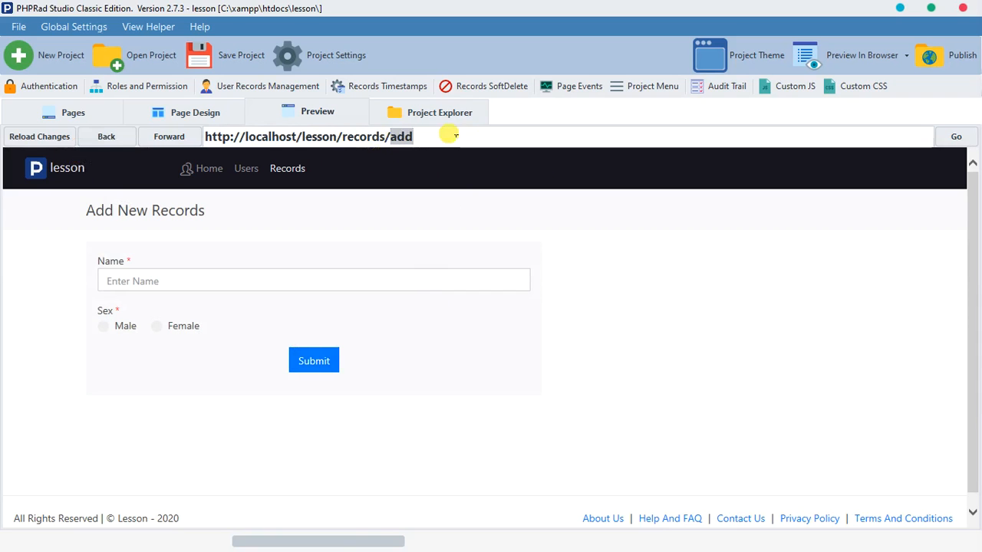
# Set the records Add page's Redirect To After Add to records/view/$rec_id
pyautogui.click(73, 112)
pyautogui.click(368, 378)
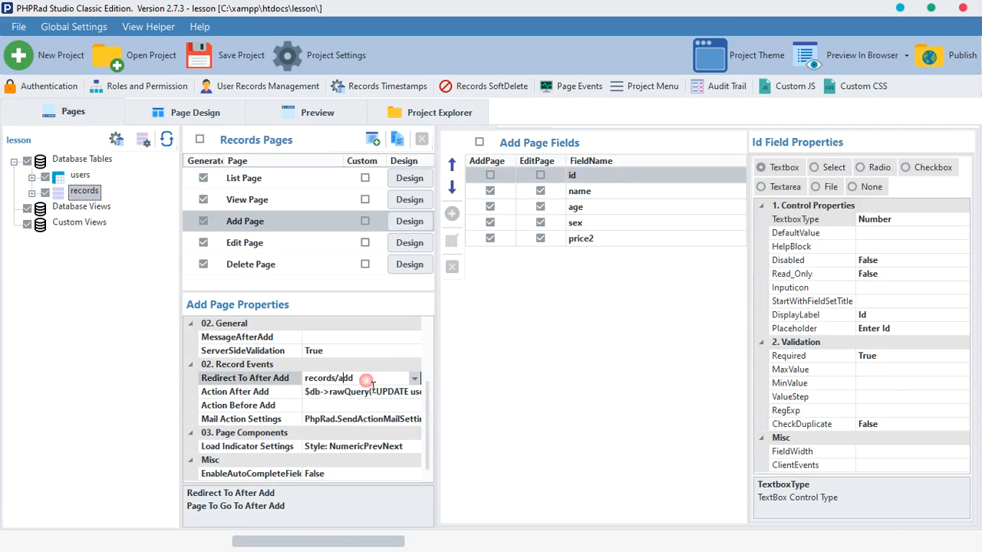
pyautogui.click(414, 378)
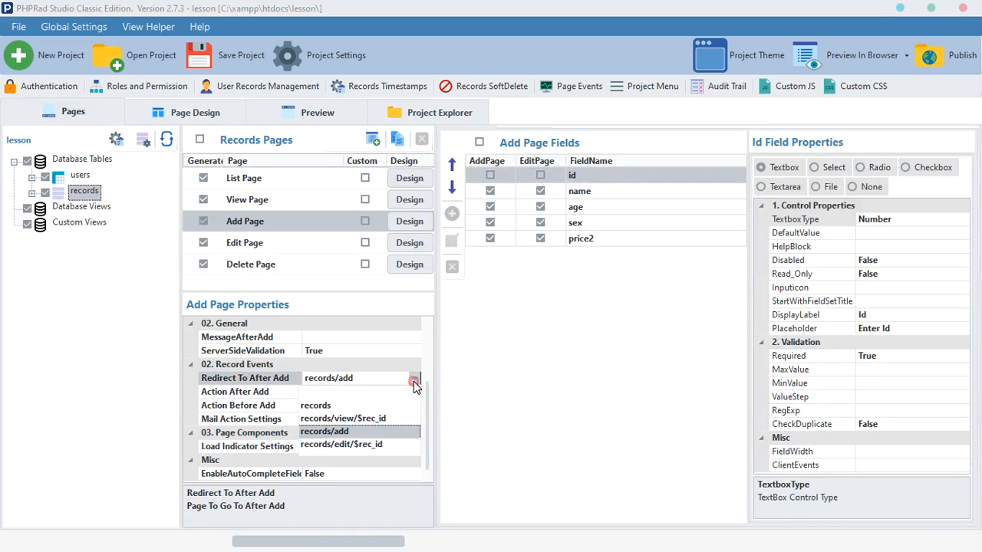
pyautogui.click(372, 424)
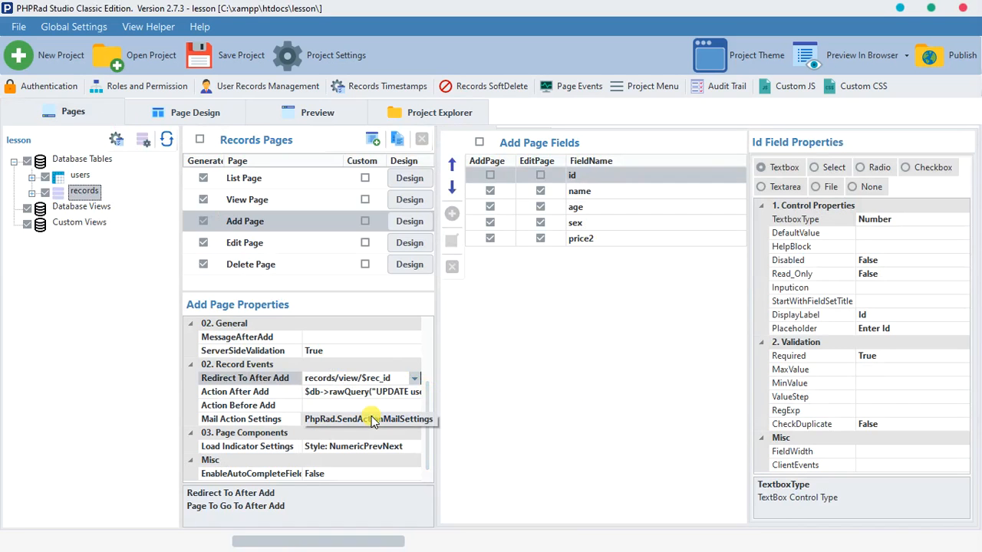
# Test the redirect in the preview by submitting a new record named Viewer with sex Female
pyautogui.click(297, 115)
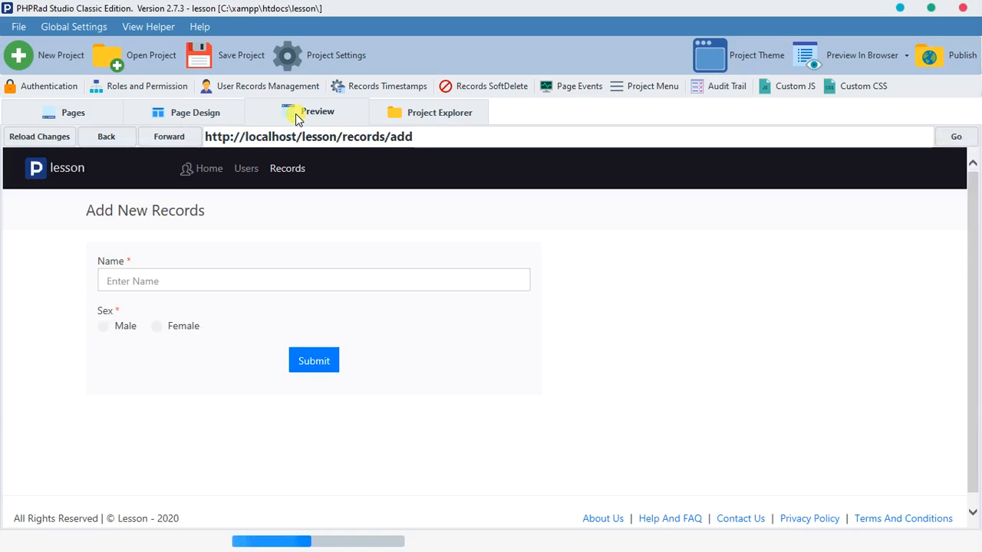
pyautogui.click(282, 288)
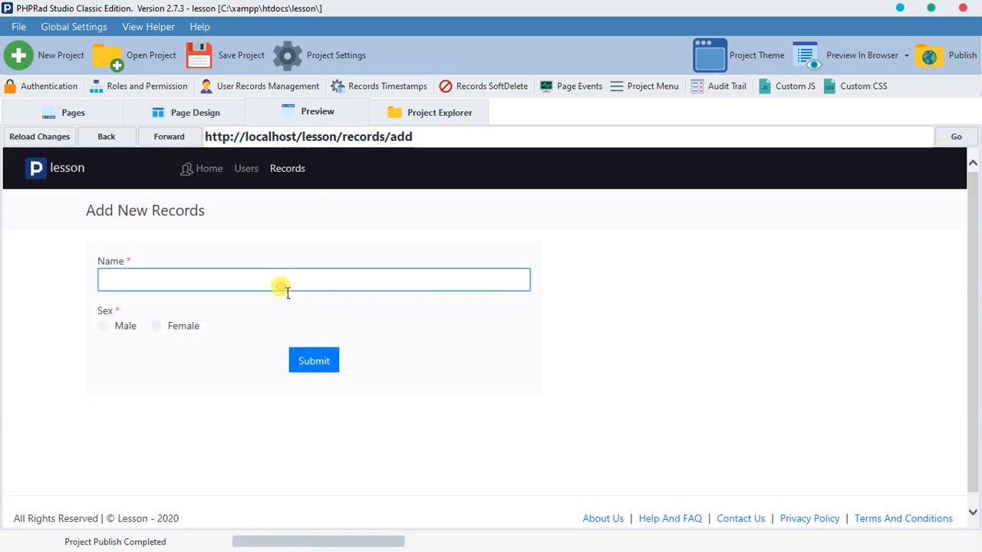
pyautogui.write('Vie')
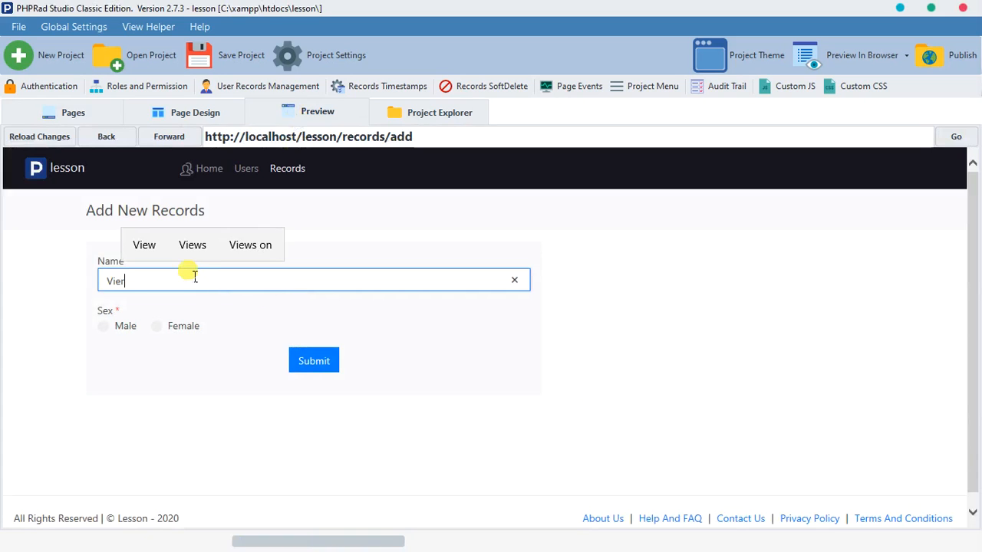
pyautogui.write('wer')
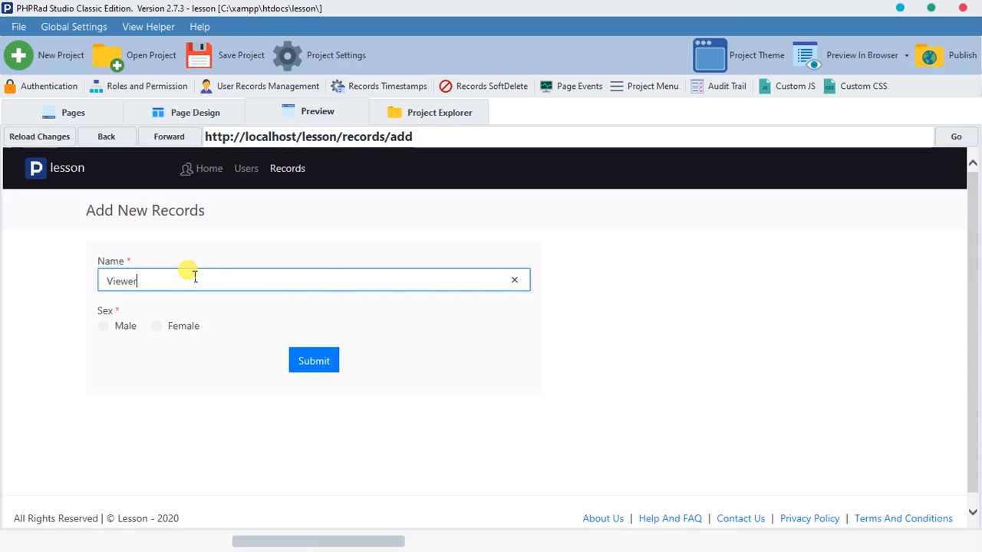
pyautogui.click(183, 327)
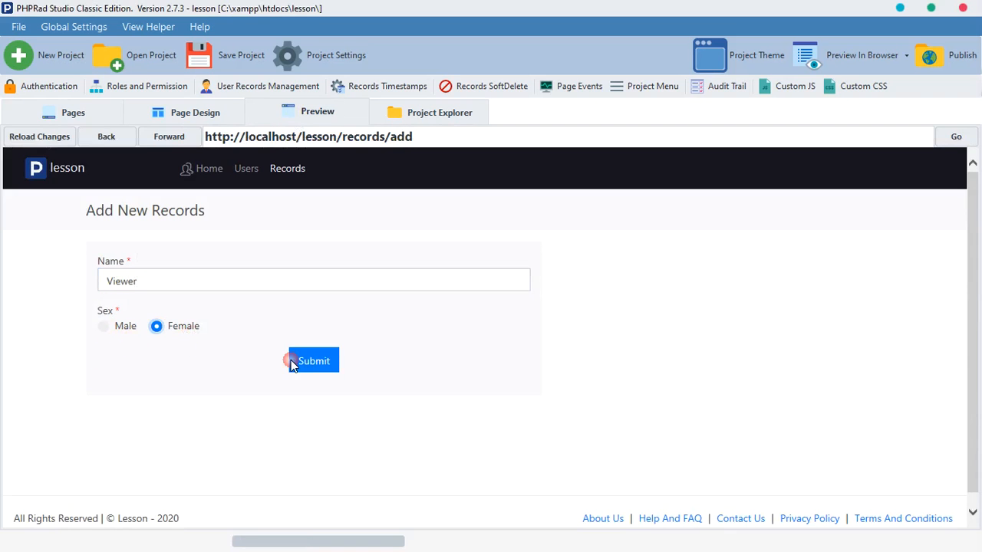
pyautogui.click(321, 370)
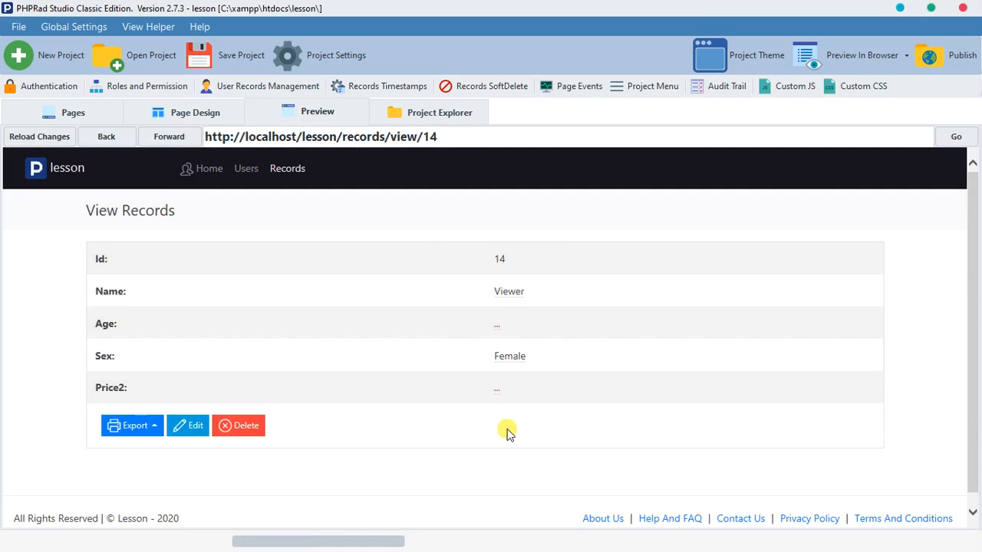
# Return to the records Add page properties and clear the Action After Add statement
pyautogui.click(117, 142)
pyautogui.click(68, 116)
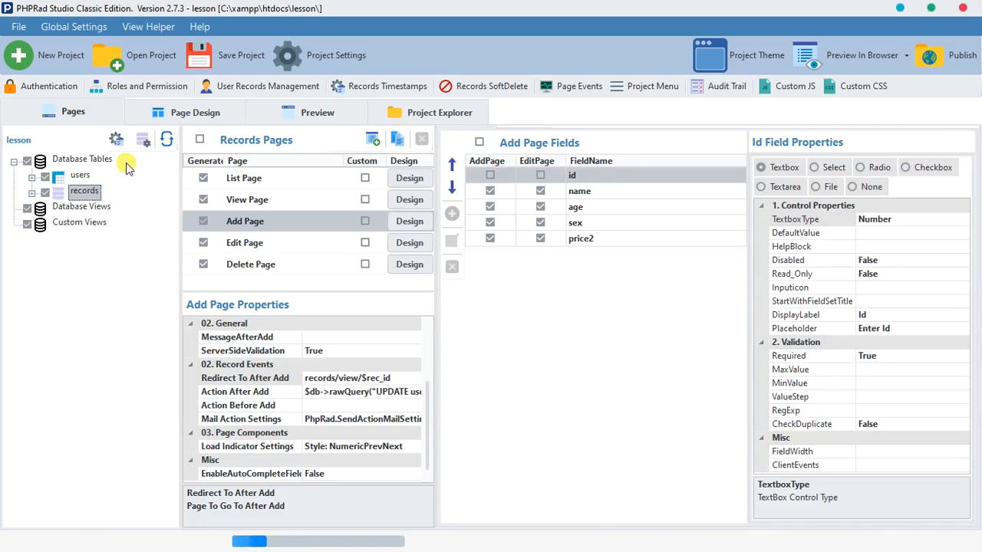
pyautogui.click(74, 120)
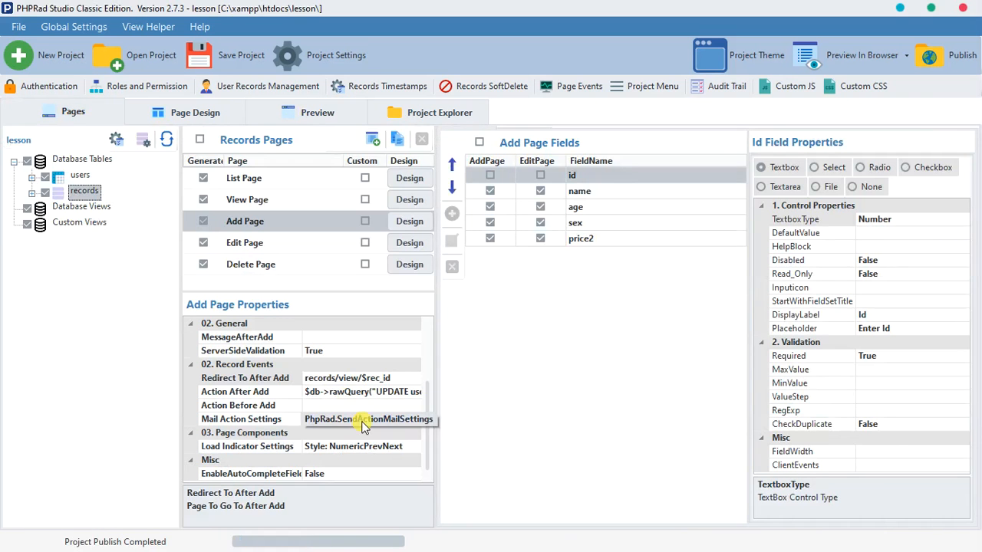
pyautogui.click(342, 393)
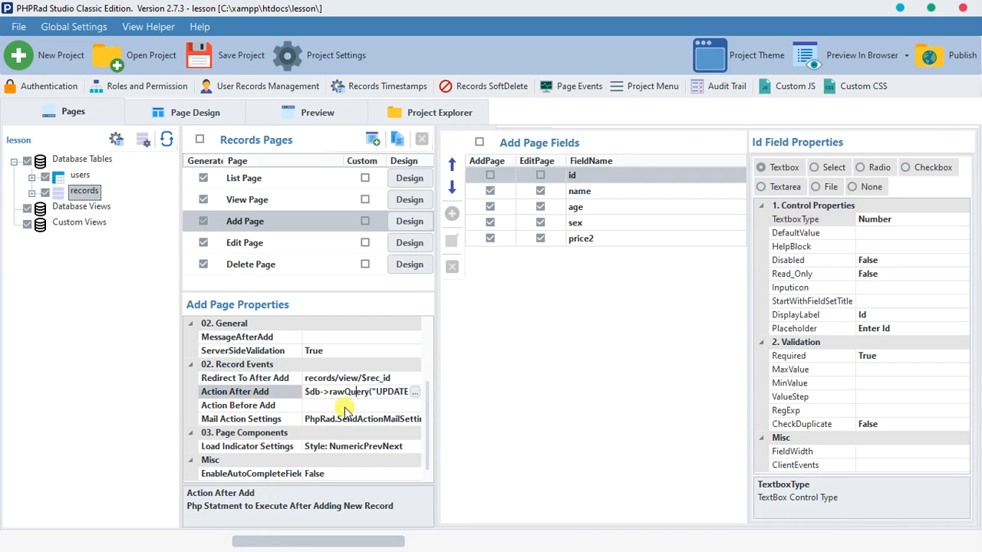
pyautogui.click(308, 393)
pyautogui.hotkey('ctrl', 'a')
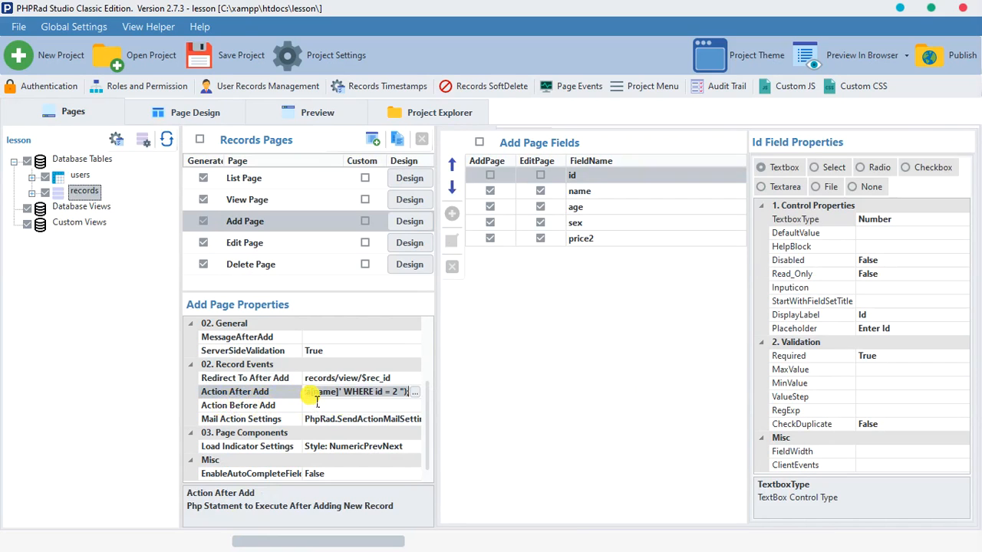
pyautogui.press('Delete')
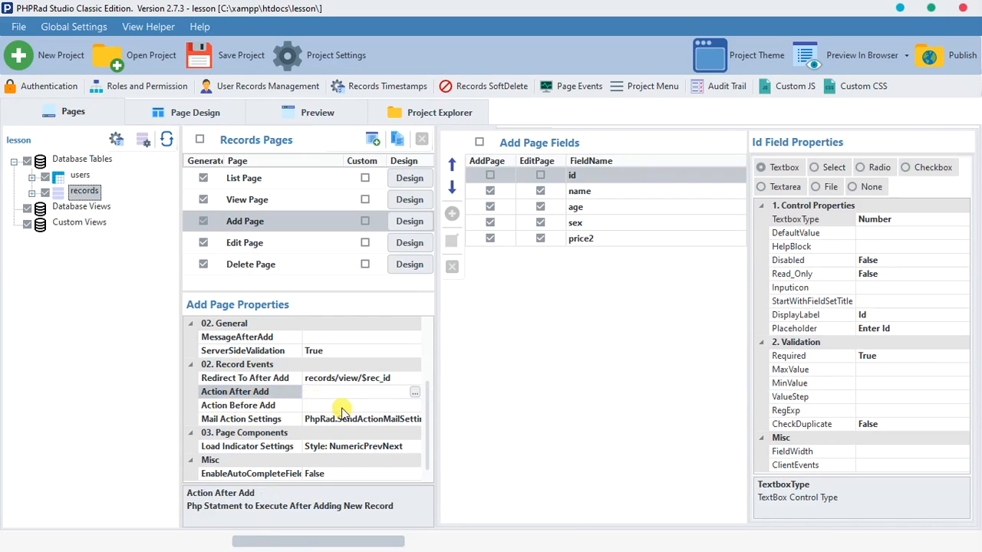
# Open the Add page's Mail Action Settings and the project email configuration from there
pyautogui.press('Down')
pyautogui.press('Down')
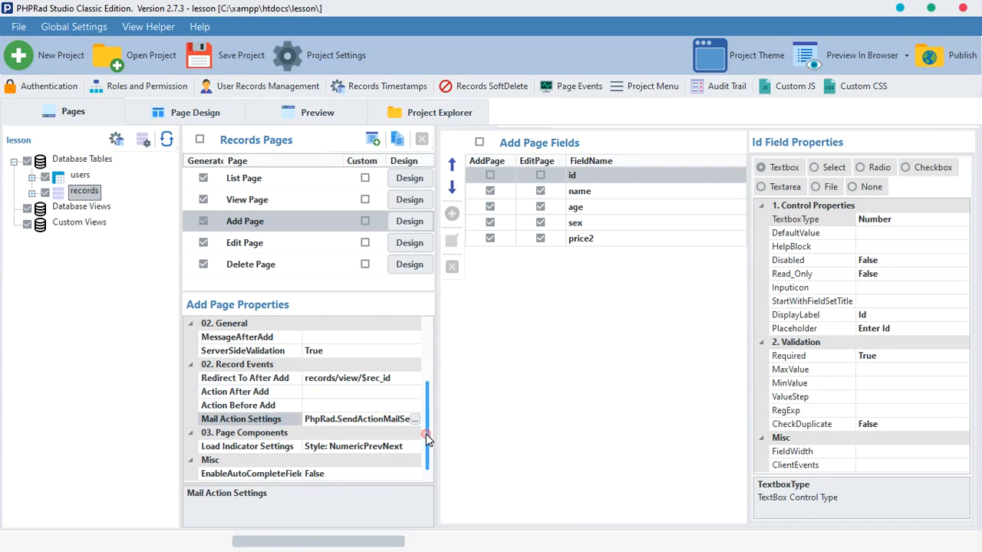
pyautogui.click(379, 424)
pyautogui.click(414, 419)
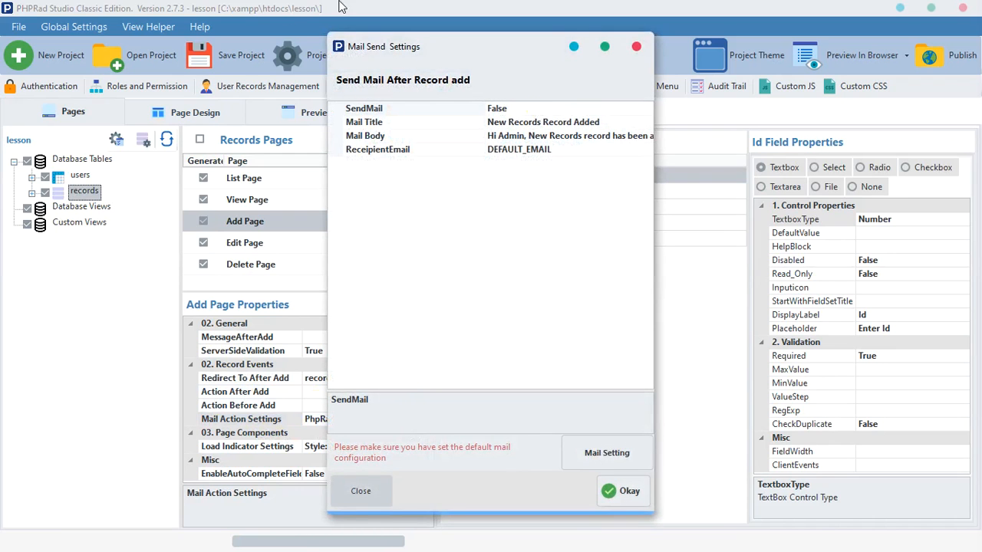
pyautogui.click(590, 452)
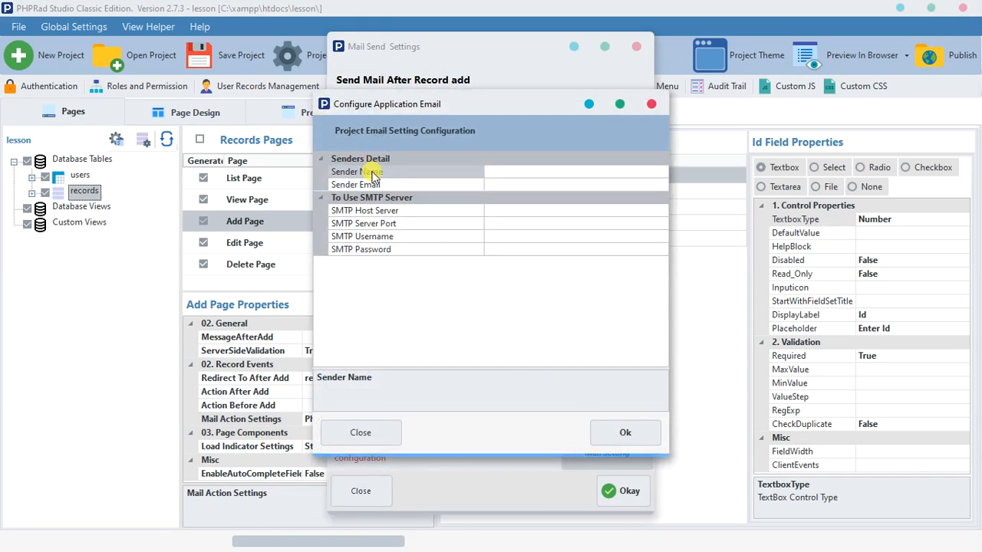
# Examine the Sender Name, Sender Email and SMTP server fields of the project email configuration
pyautogui.click(376, 185)
pyautogui.click(380, 173)
pyautogui.click(391, 184)
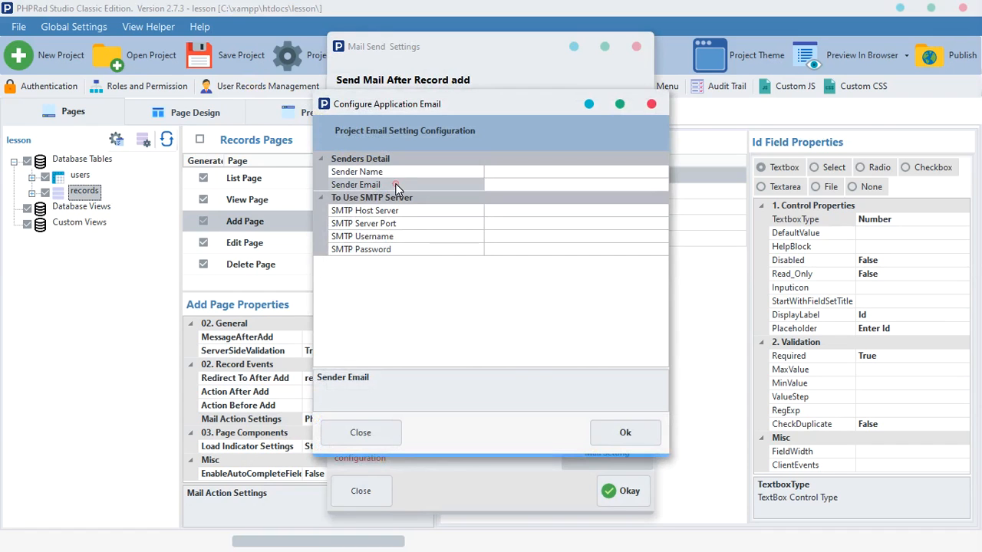
pyautogui.click(399, 197)
pyautogui.click(408, 208)
pyautogui.click(421, 237)
pyautogui.click(426, 251)
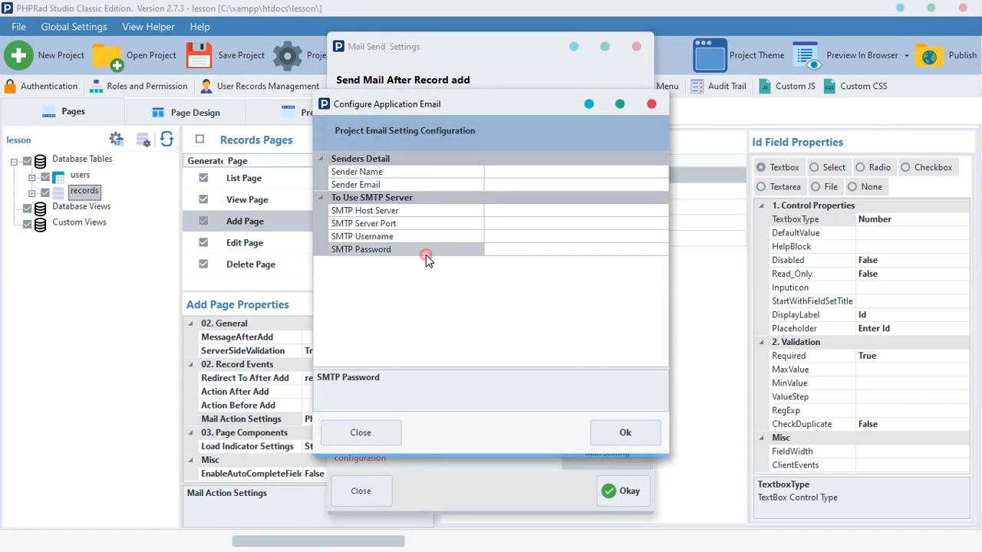
pyautogui.click(432, 237)
pyautogui.click(432, 224)
pyautogui.click(429, 185)
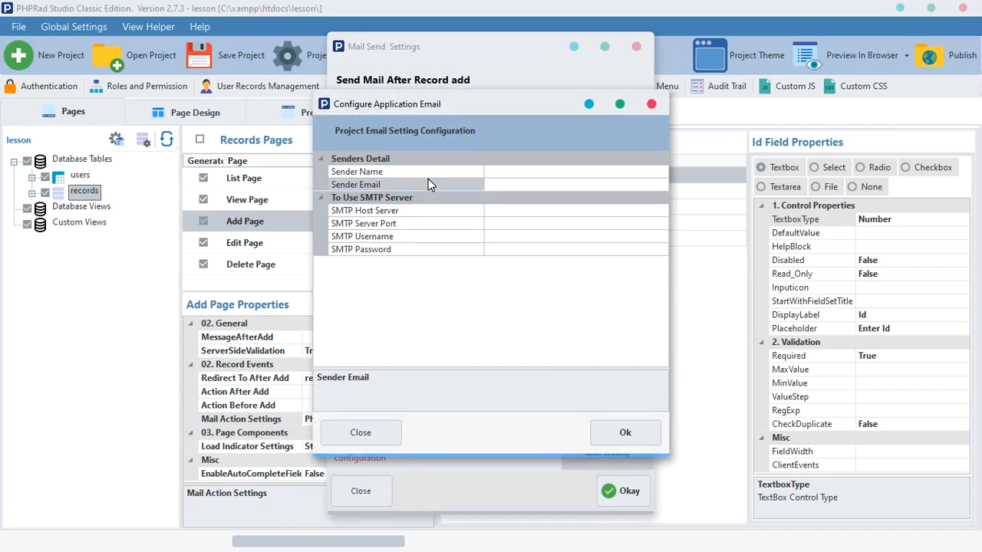
pyautogui.click(427, 175)
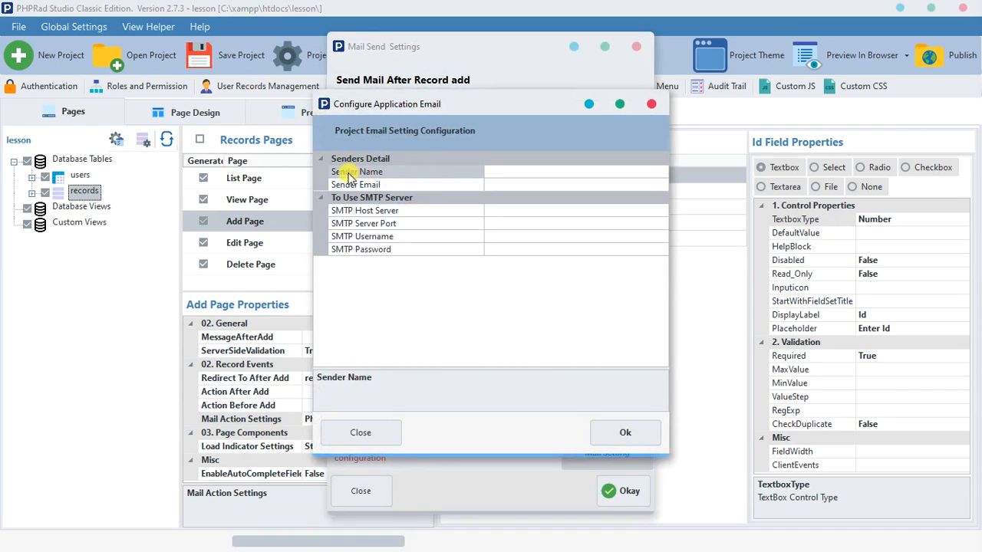
pyautogui.click(376, 184)
pyautogui.click(350, 172)
pyautogui.click(363, 188)
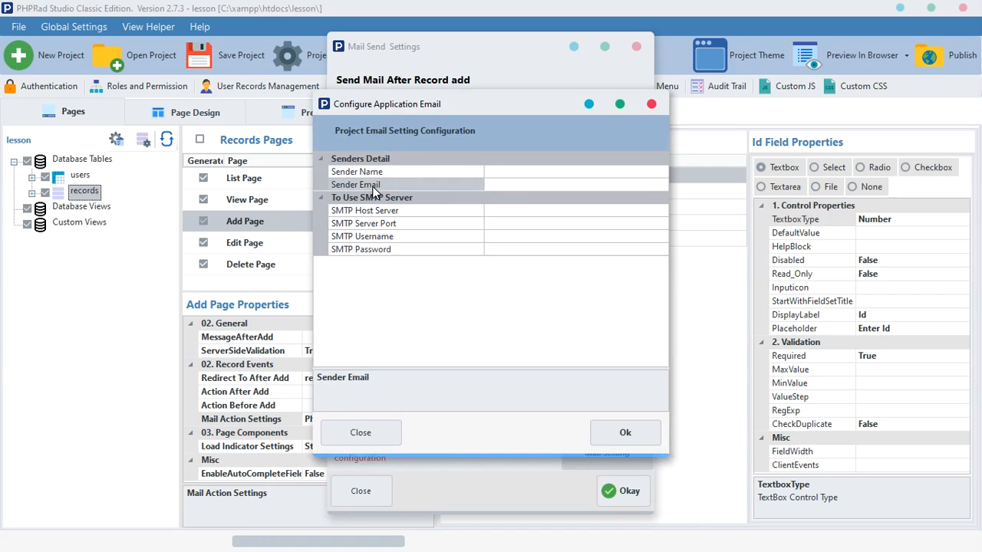
pyautogui.click(513, 175)
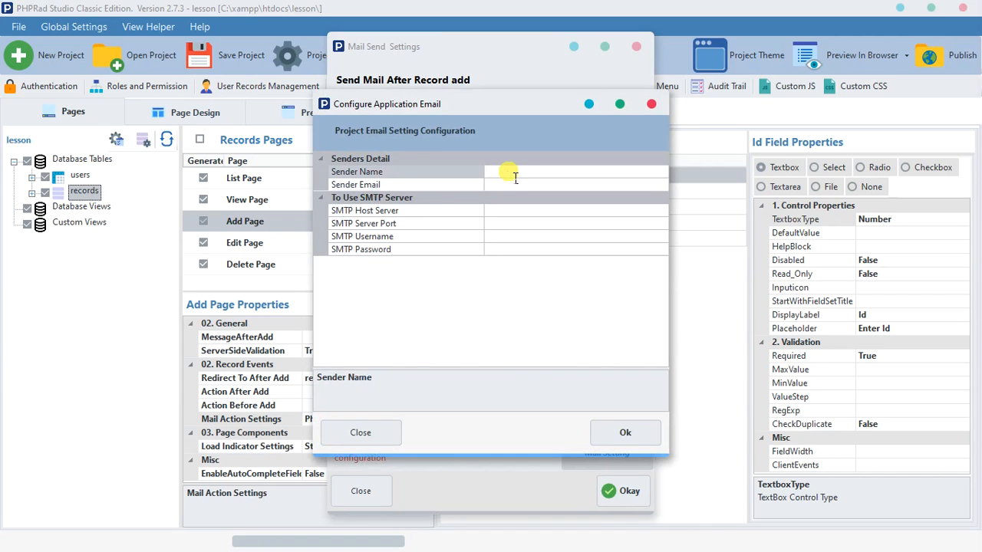
pyautogui.click(515, 176)
pyautogui.write('Two')
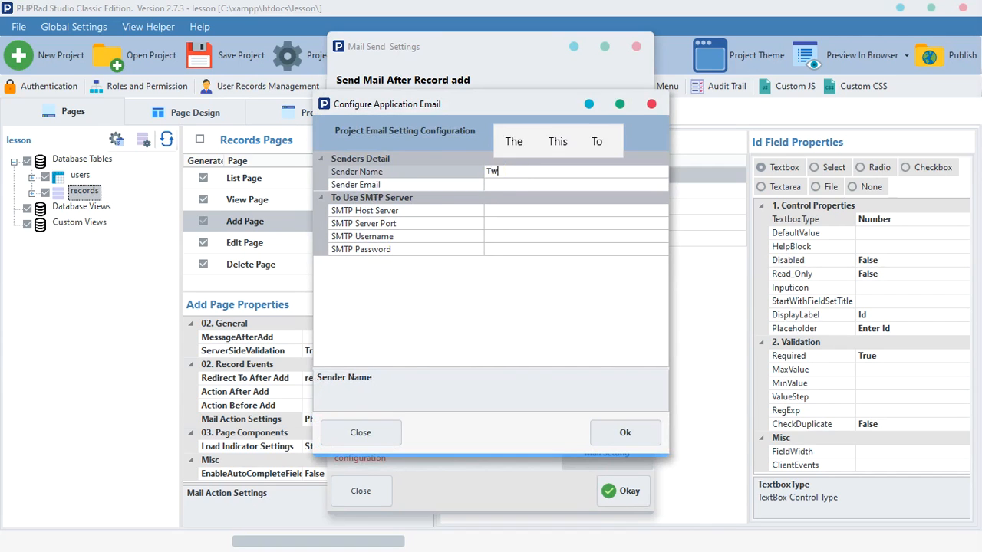
pyautogui.press('BackSpace')
pyautogui.press('BackSpace')
pyautogui.press('BackSpace')
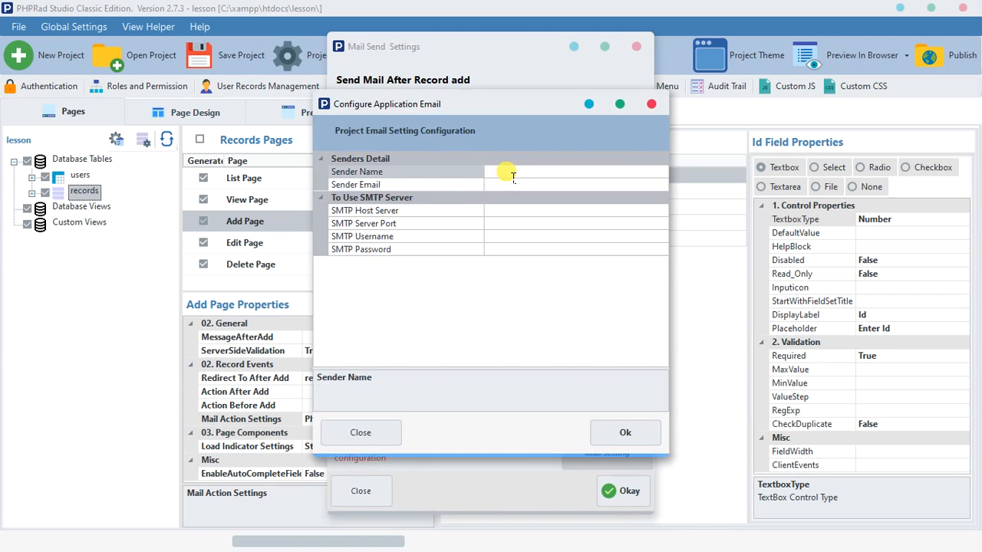
# Examine the Sender Email and SMTP host, port, username and password fields, closing the project email configuration without changes
pyautogui.click(374, 186)
pyautogui.click(492, 195)
pyautogui.click(517, 186)
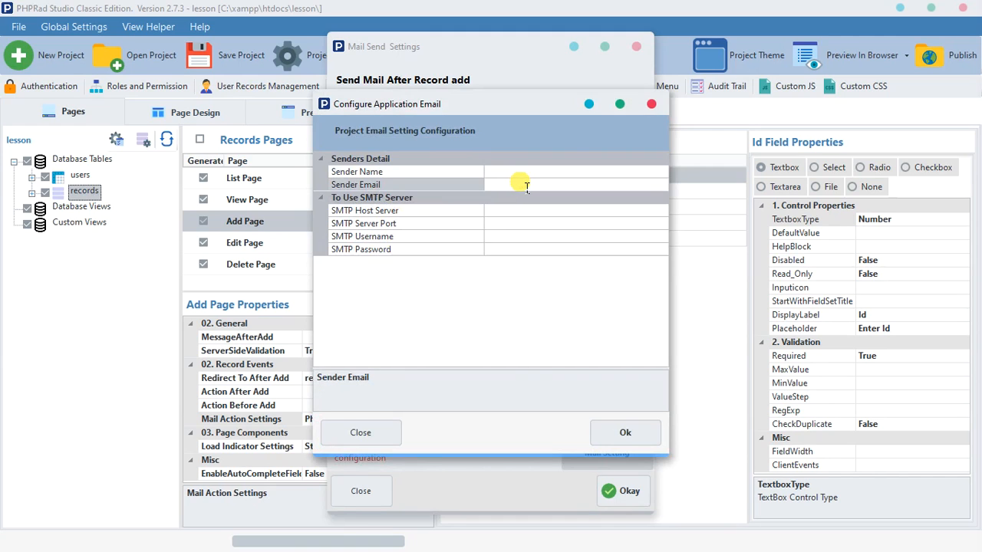
pyautogui.click(527, 185)
pyautogui.click(391, 212)
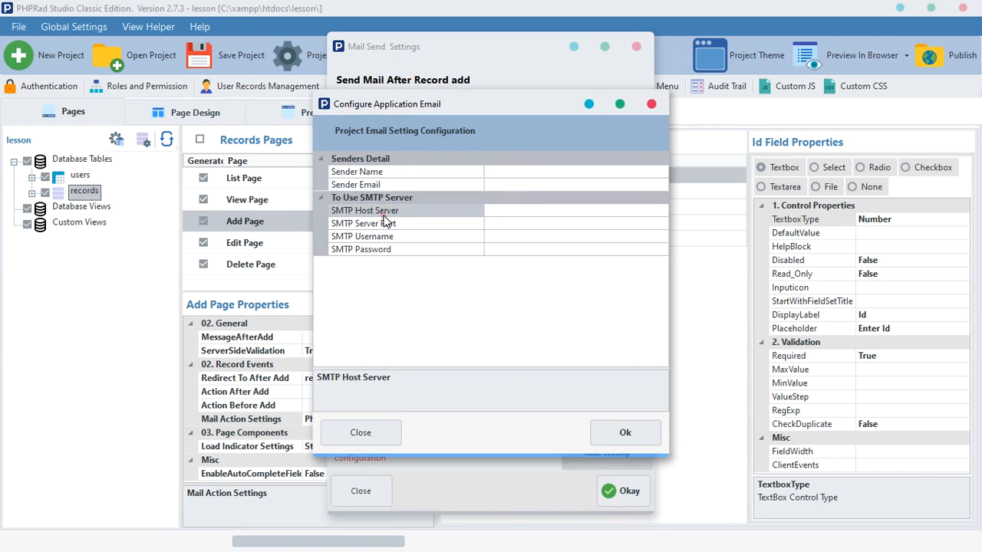
pyautogui.click(428, 226)
pyautogui.click(436, 244)
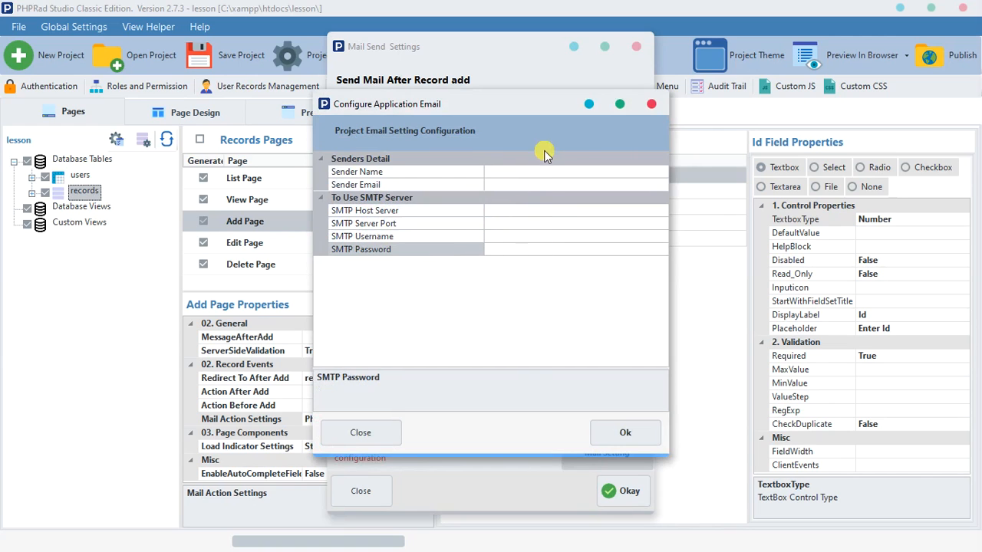
pyautogui.click(651, 104)
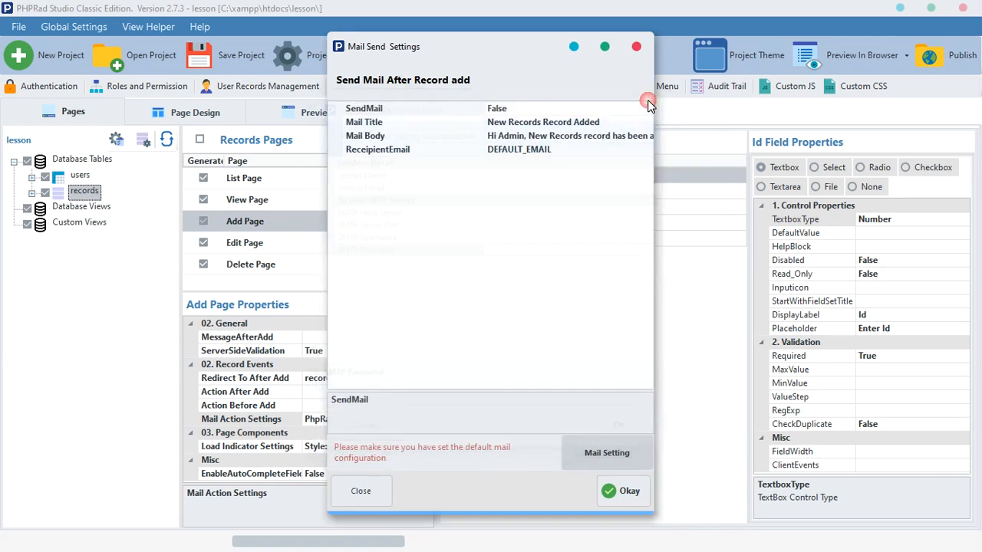
# Set SendMail to True in the Add page's mail settings and accept them
pyautogui.click(537, 136)
pyautogui.click(543, 123)
pyautogui.click(543, 123)
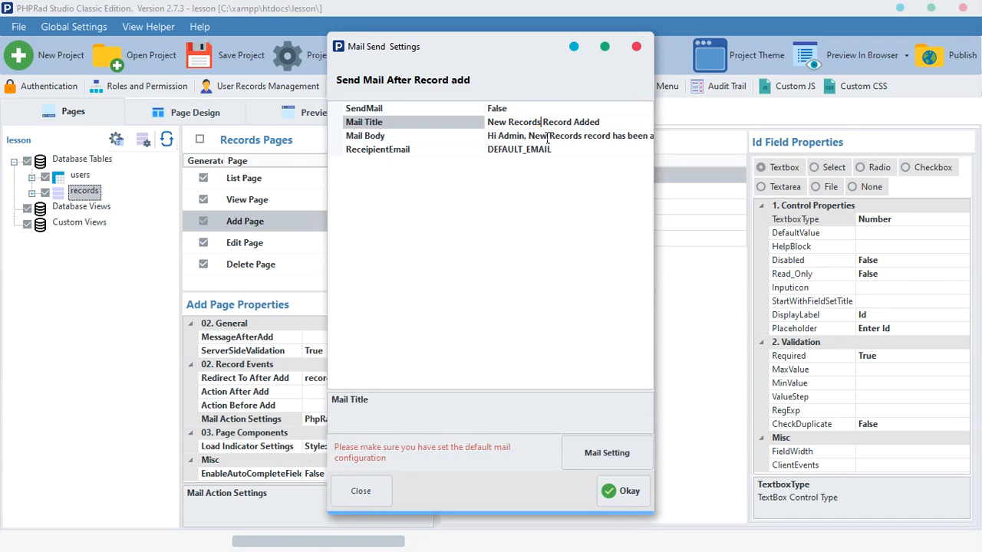
pyautogui.click(542, 149)
pyautogui.click(531, 112)
pyautogui.doubleClick(530, 112)
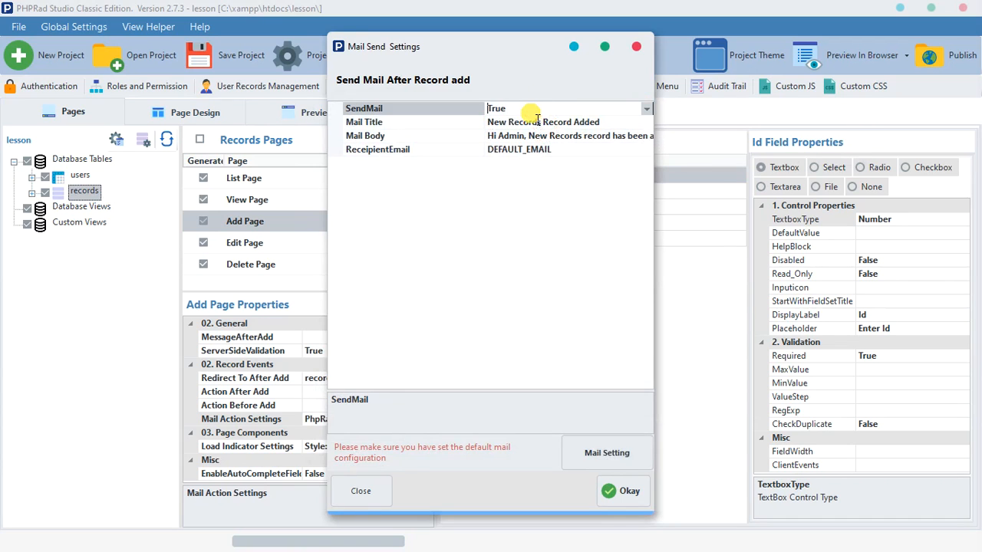
pyautogui.click(613, 487)
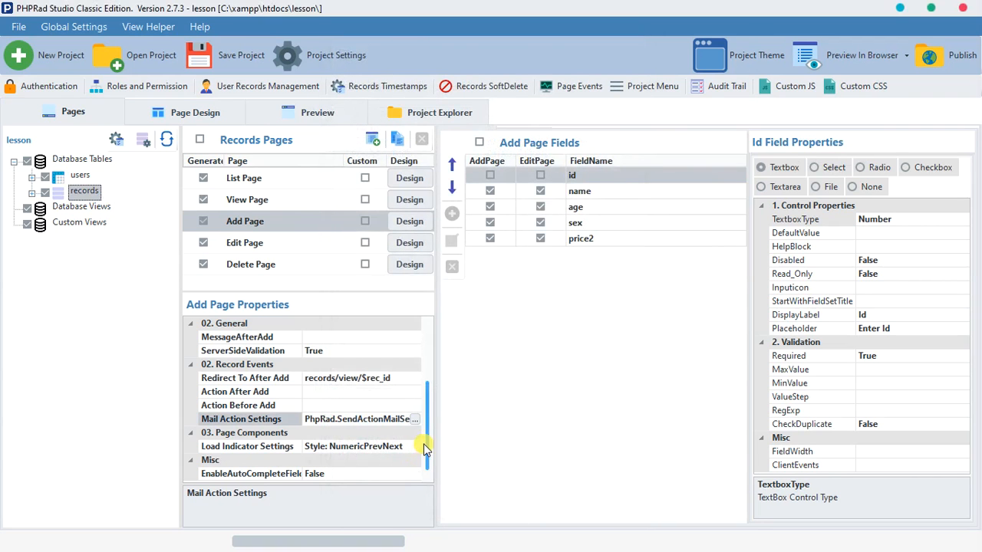
# Examine the size, position and text options in the Add page's Load Indicator Settings and close them without changes
pyautogui.click(360, 450)
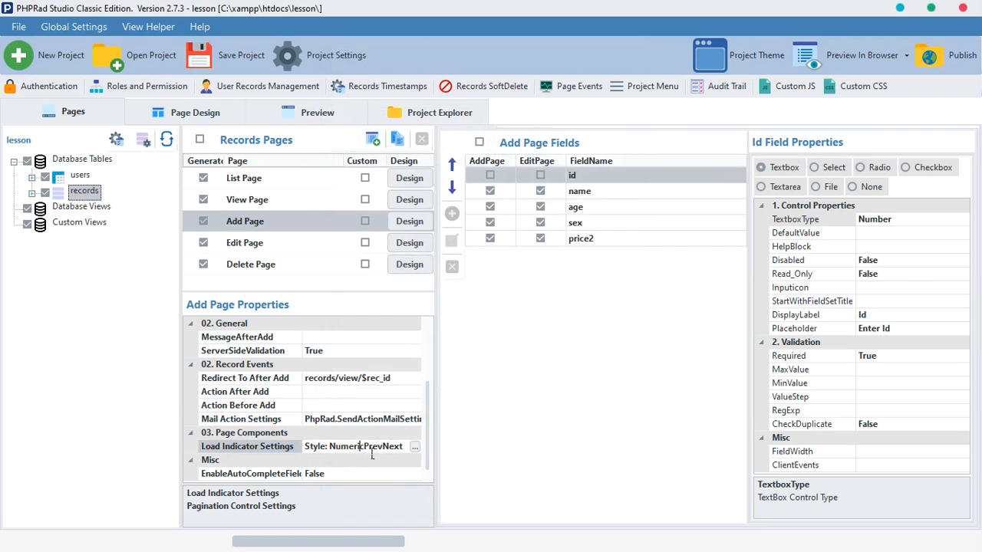
pyautogui.click(408, 448)
pyautogui.click(544, 201)
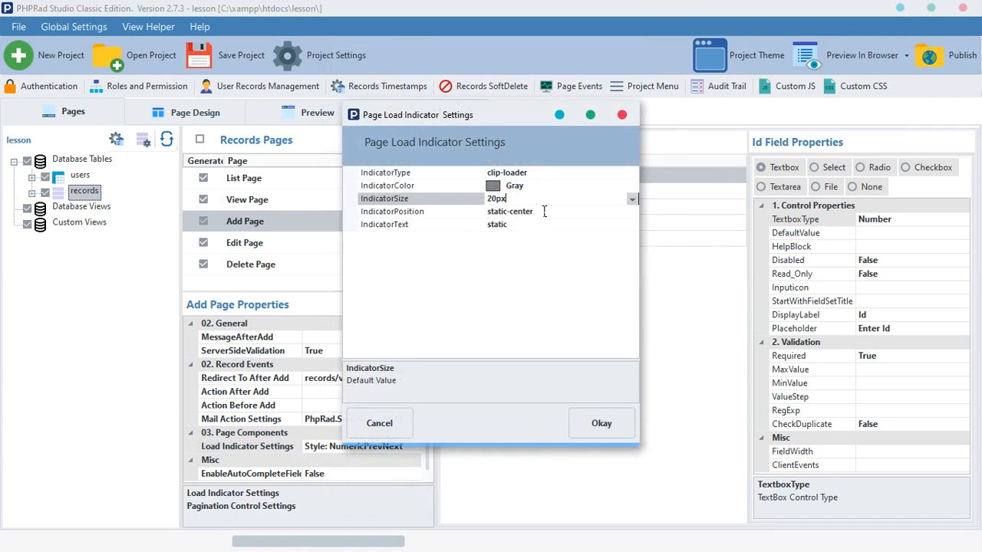
pyautogui.click(580, 214)
pyautogui.click(633, 214)
pyautogui.click(631, 225)
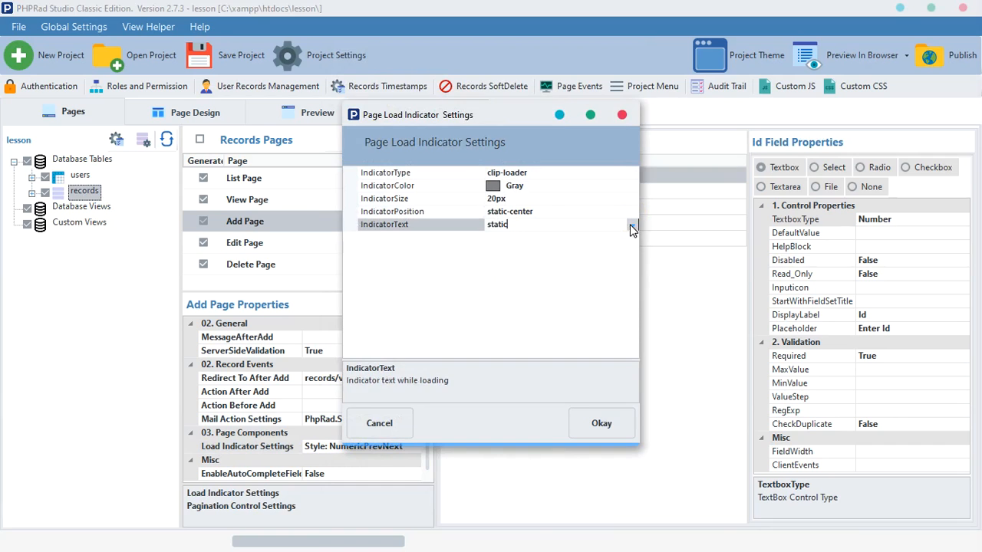
pyautogui.click(621, 115)
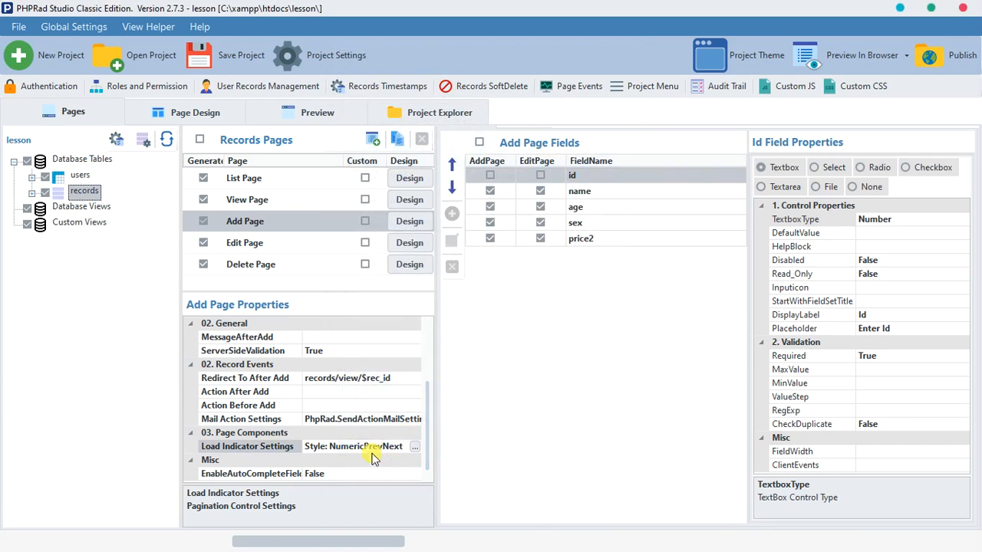
pyautogui.click(253, 449)
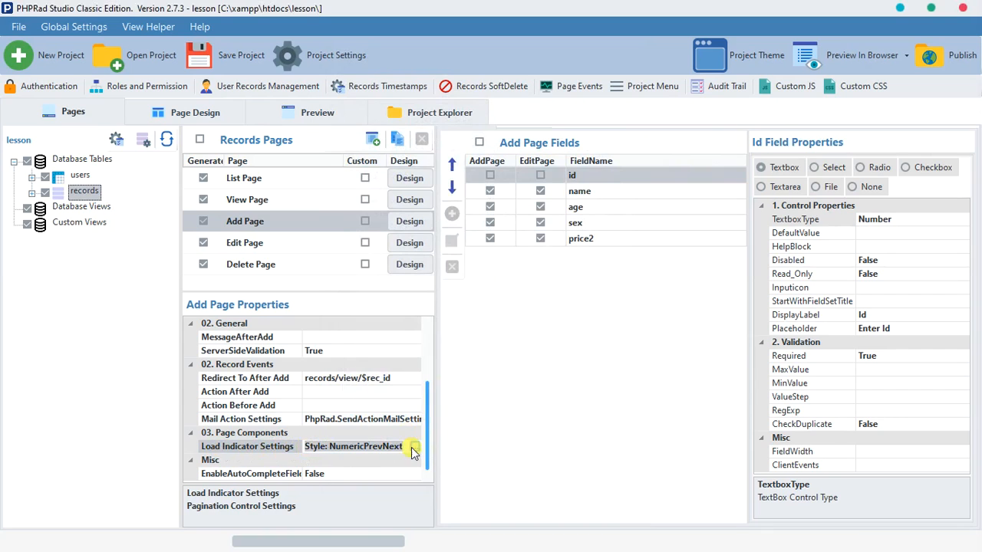
pyautogui.click(330, 447)
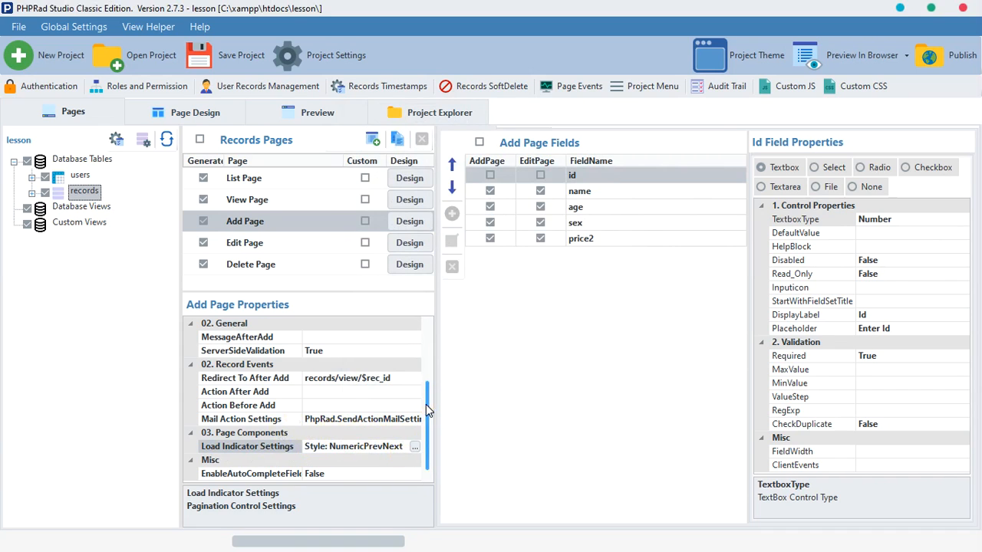
pyautogui.scroll(3, 373, 417)
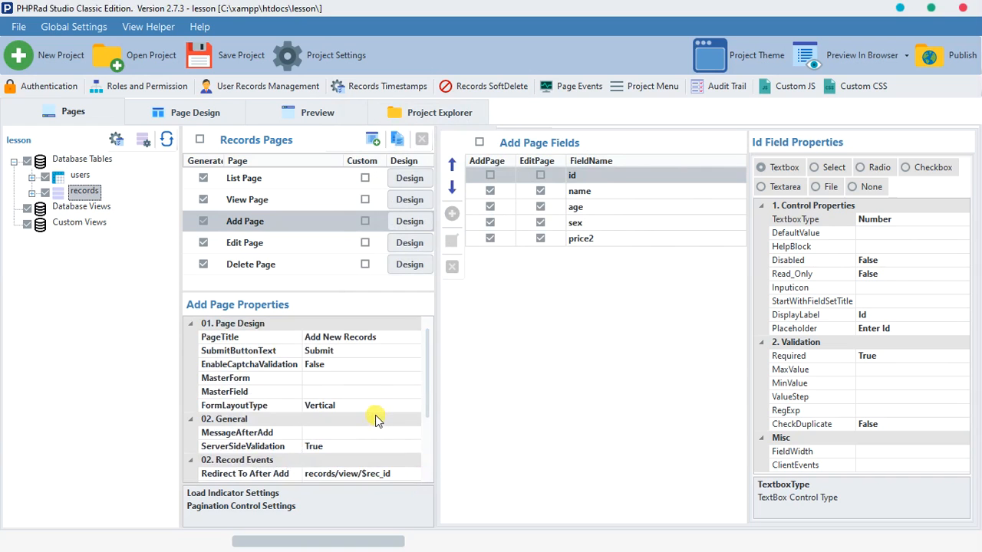
pyautogui.scroll(-2, 371, 422)
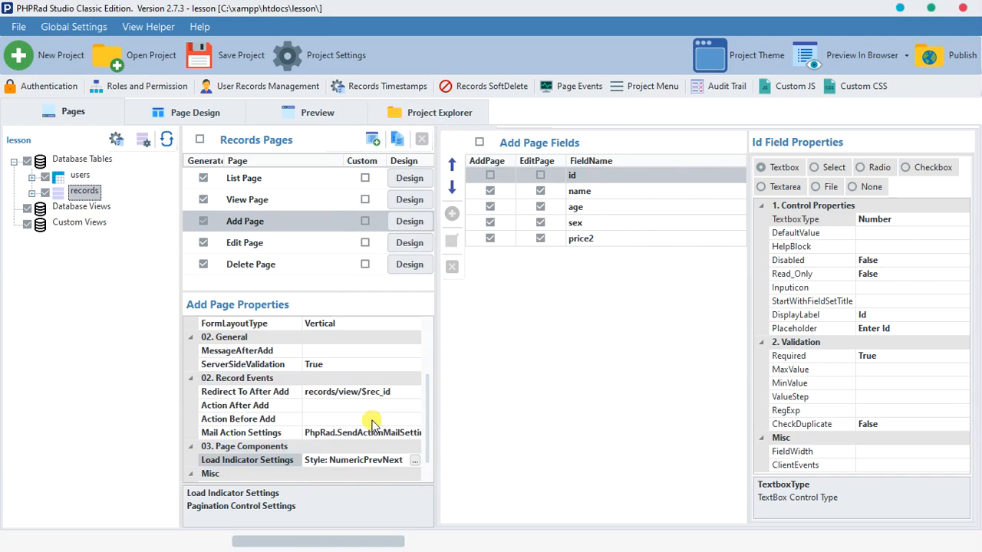
pyautogui.click(416, 447)
pyautogui.scroll(-1, 420, 457)
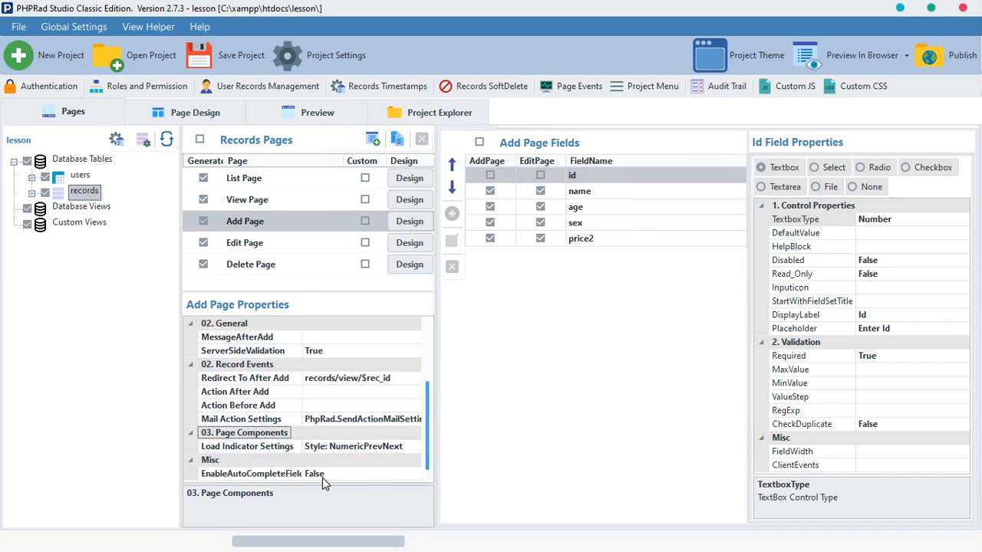
# Set the Add page's EnableAutoCompleteFields property to True
pyautogui.click(277, 474)
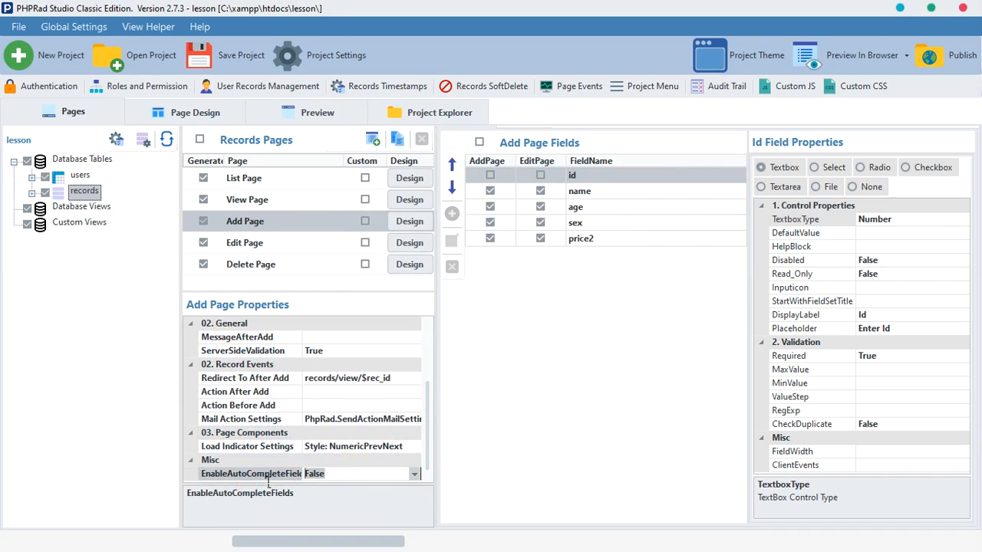
pyautogui.moveTo(338, 480); pyautogui.dragTo(267, 478)
pyautogui.doubleClick(333, 478)
pyautogui.moveTo(333, 478); pyautogui.dragTo(305, 477)
pyautogui.click(334, 479)
pyautogui.moveTo(334, 478); pyautogui.dragTo(284, 479)
pyautogui.click(334, 479)
pyautogui.doubleClick(334, 478)
pyautogui.doubleClick(336, 479)
# Switch to the browser, reload the Add New Records page and check the Name field's autocomplete suggestions
pyautogui.click(468, 533)
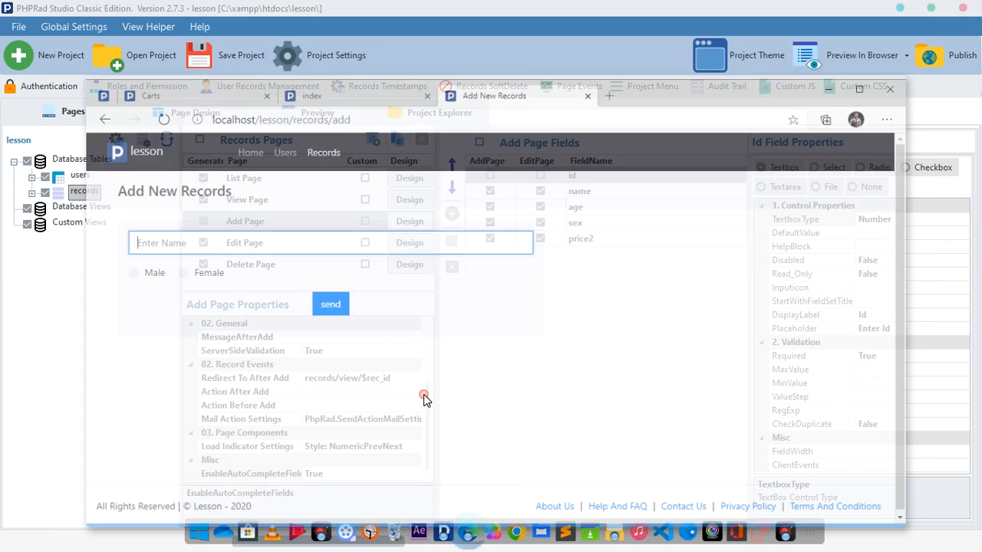
pyautogui.click(139, 87)
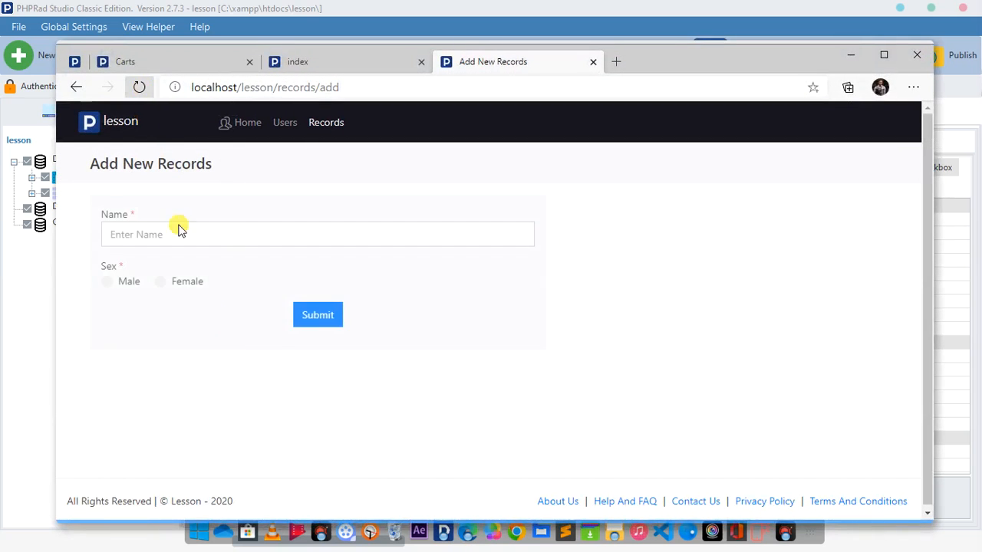
pyautogui.click(216, 244)
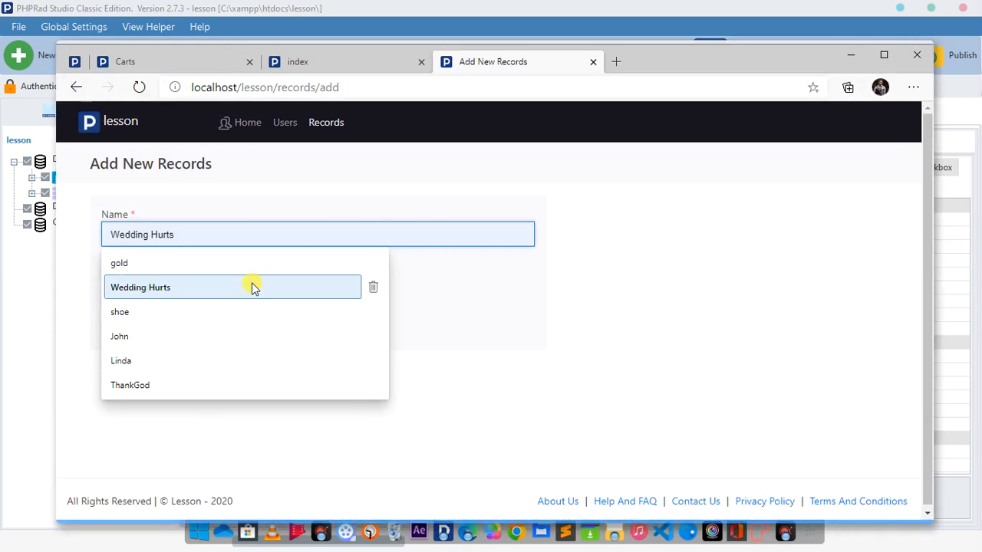
pyautogui.click(271, 240)
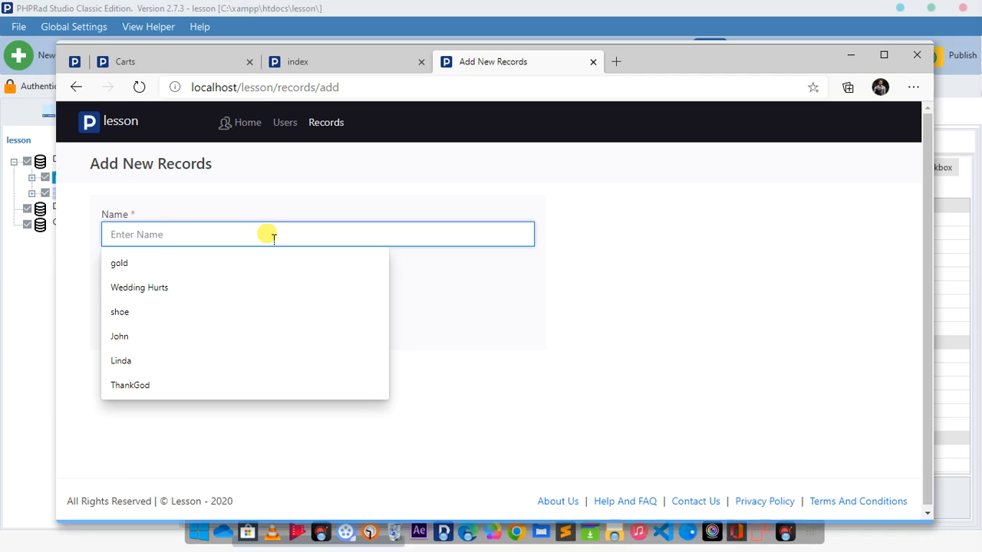
pyautogui.click(250, 204)
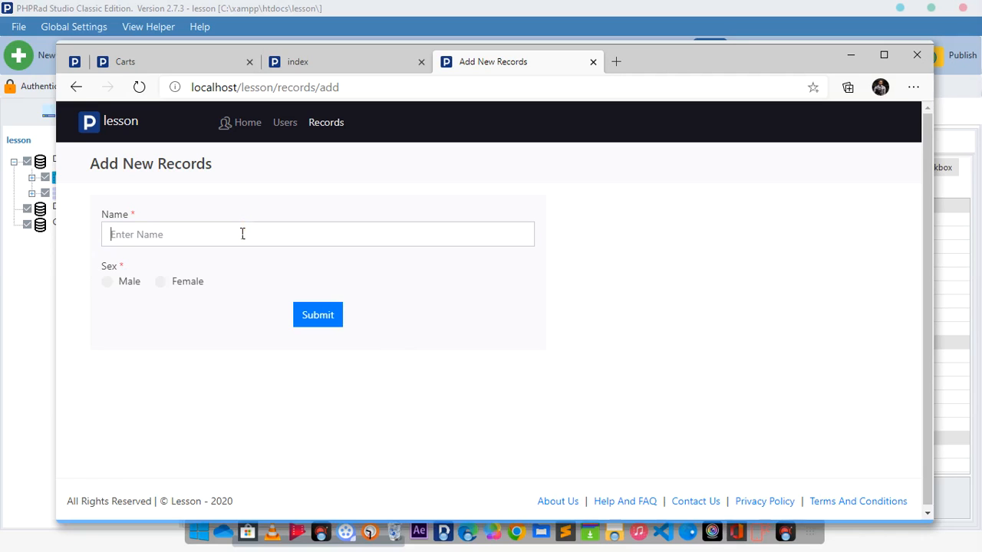
pyautogui.click(240, 231)
pyautogui.click(233, 216)
pyautogui.click(229, 232)
pyautogui.click(226, 216)
pyautogui.click(228, 243)
pyautogui.click(237, 210)
# Return to PHPRad, publish the project to the built-in preview and open the Add New Records form
pyautogui.click(1, 336)
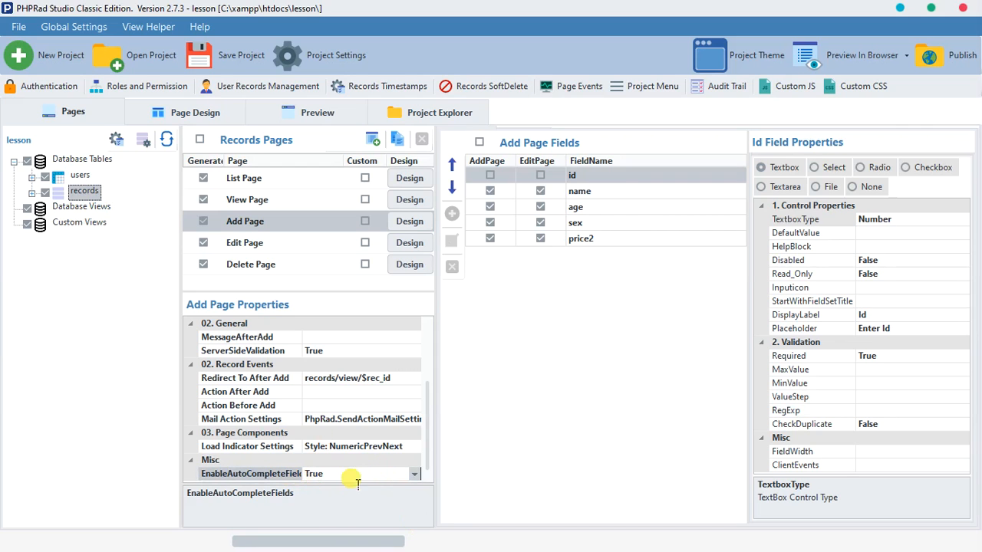
pyautogui.click(339, 117)
pyautogui.click(281, 169)
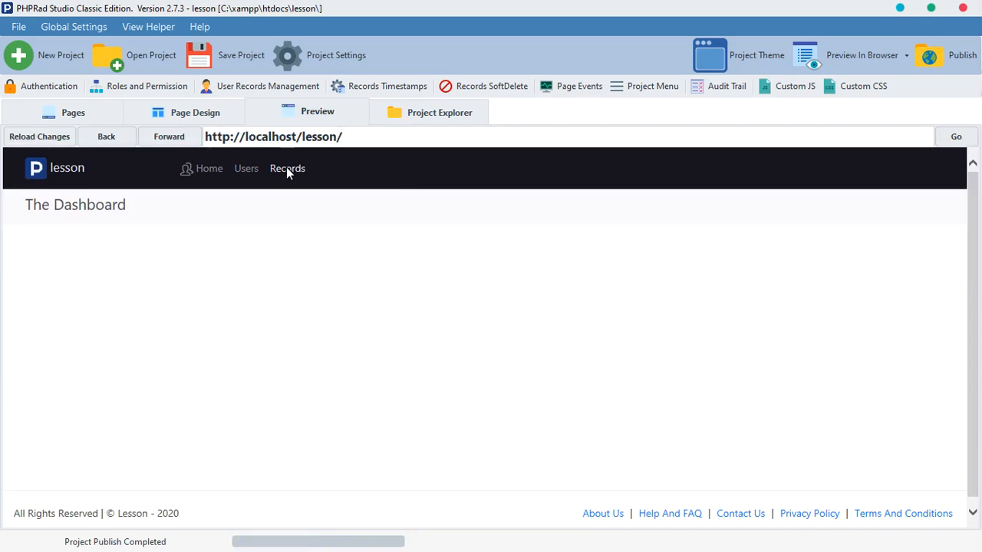
pyautogui.click(482, 227)
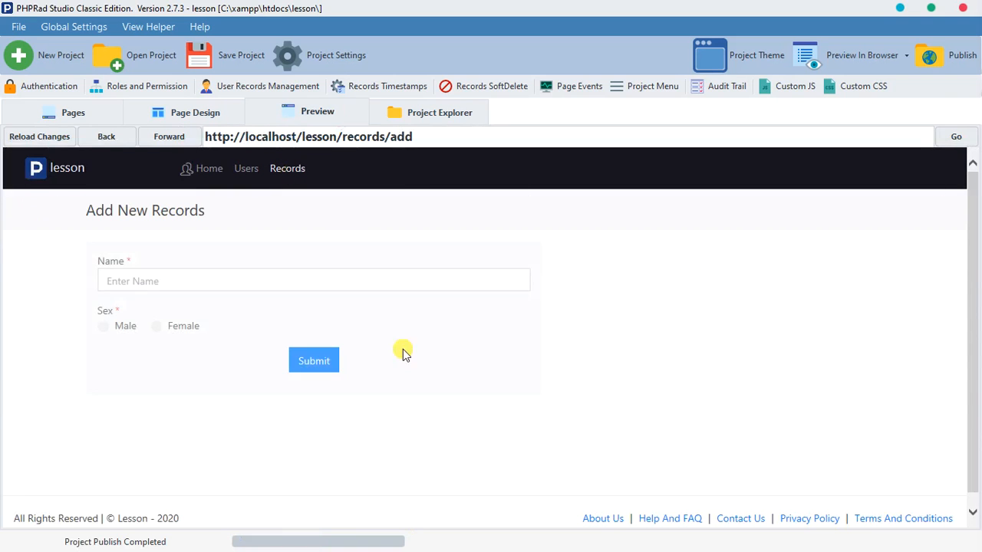
# Check whether the Name field offers autocomplete suggestions in the previewed Add New Records form
pyautogui.click(333, 283)
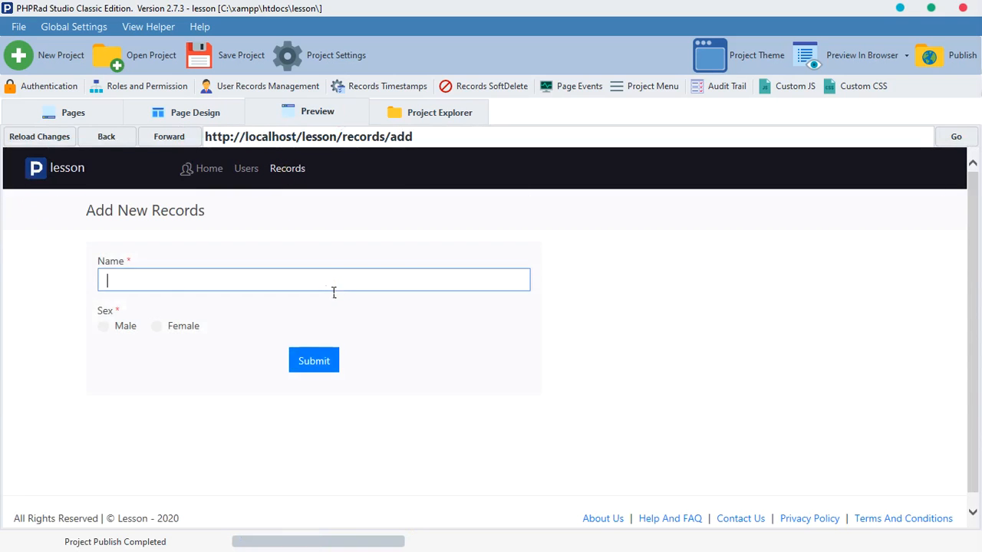
pyautogui.click(377, 245)
pyautogui.click(378, 277)
pyautogui.click(377, 257)
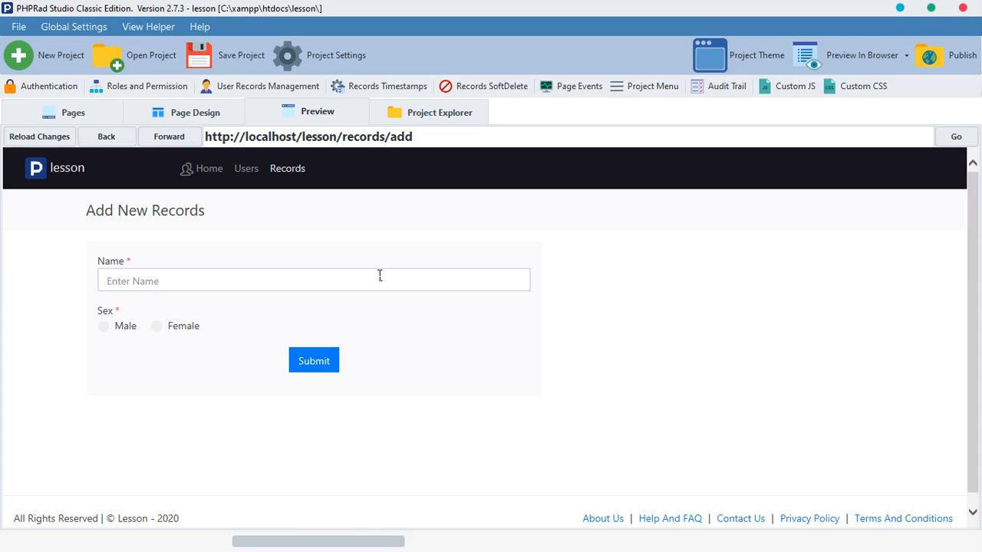
pyautogui.click(379, 278)
pyautogui.click(376, 265)
pyautogui.click(374, 277)
pyautogui.click(372, 249)
pyautogui.click(372, 230)
pyautogui.click(391, 281)
pyautogui.click(383, 249)
pyautogui.click(381, 278)
pyautogui.click(380, 240)
pyautogui.click(381, 281)
pyautogui.click(379, 243)
pyautogui.click(398, 241)
pyautogui.click(403, 283)
pyautogui.click(393, 254)
pyautogui.click(376, 282)
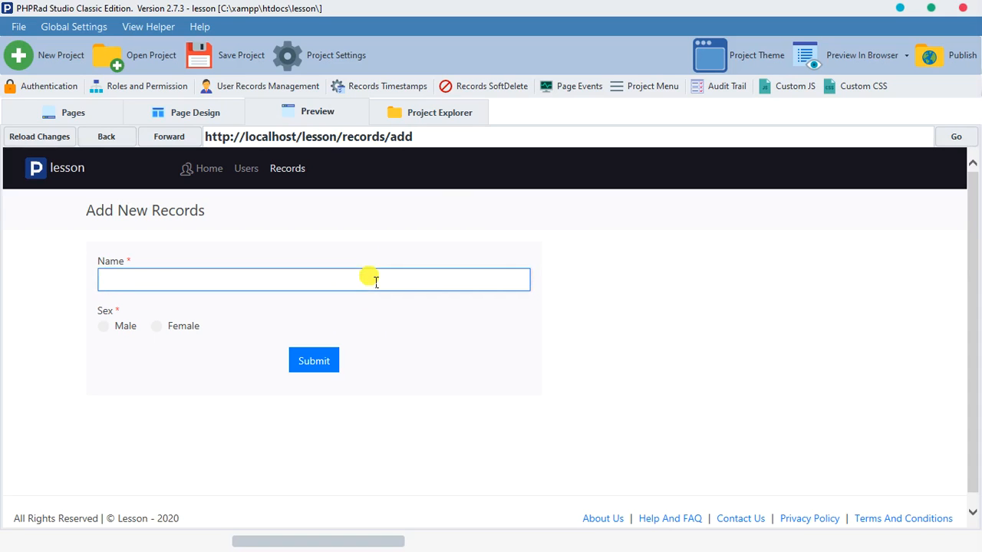
pyautogui.click(602, 270)
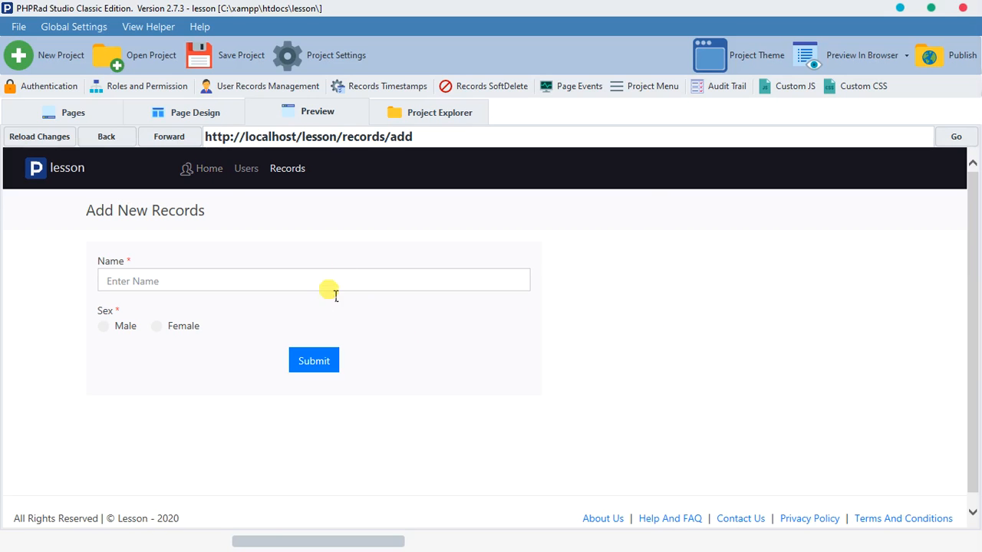
# Make the records Add page custom and inspect its form code around the Name input
pyautogui.click(72, 128)
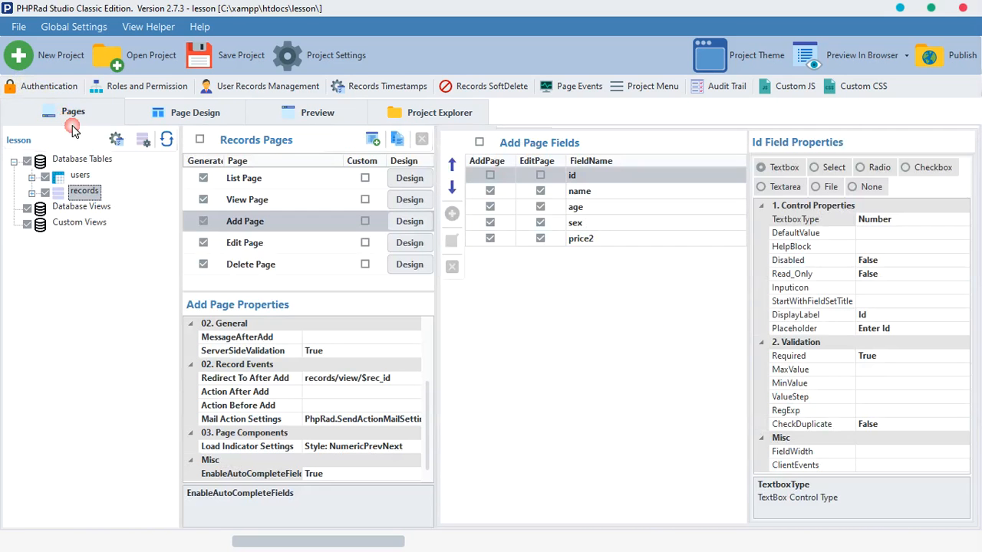
pyautogui.click(365, 221)
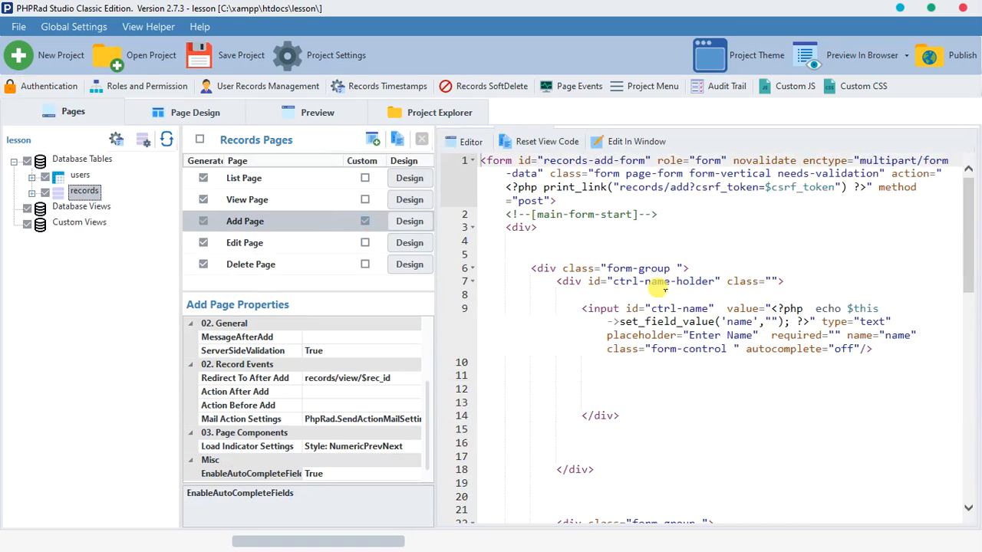
pyautogui.scroll(-3, 652, 292)
pyautogui.scroll(3, 652, 292)
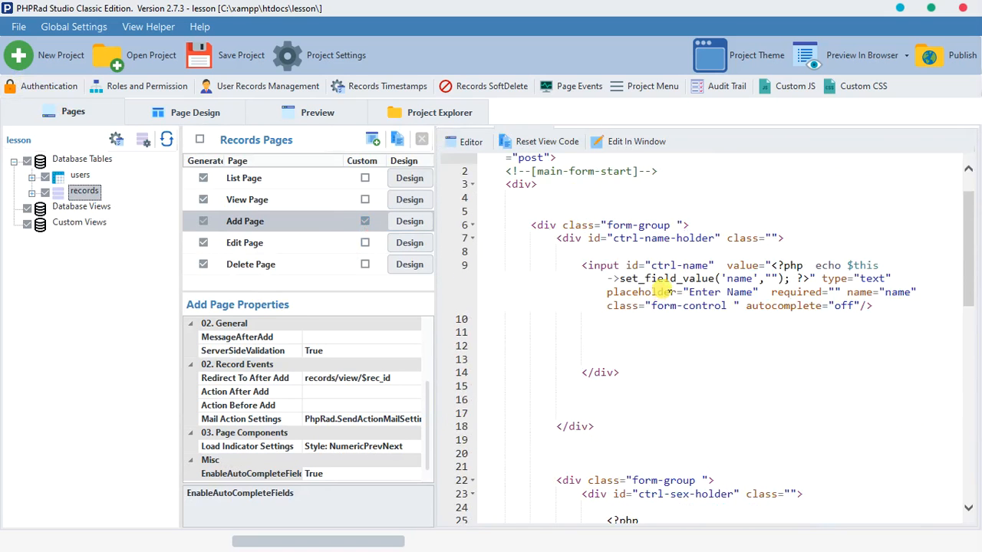
# Examine the Name input's tag and its autocomplete="off" attribute in the Add page code
pyautogui.click(593, 266)
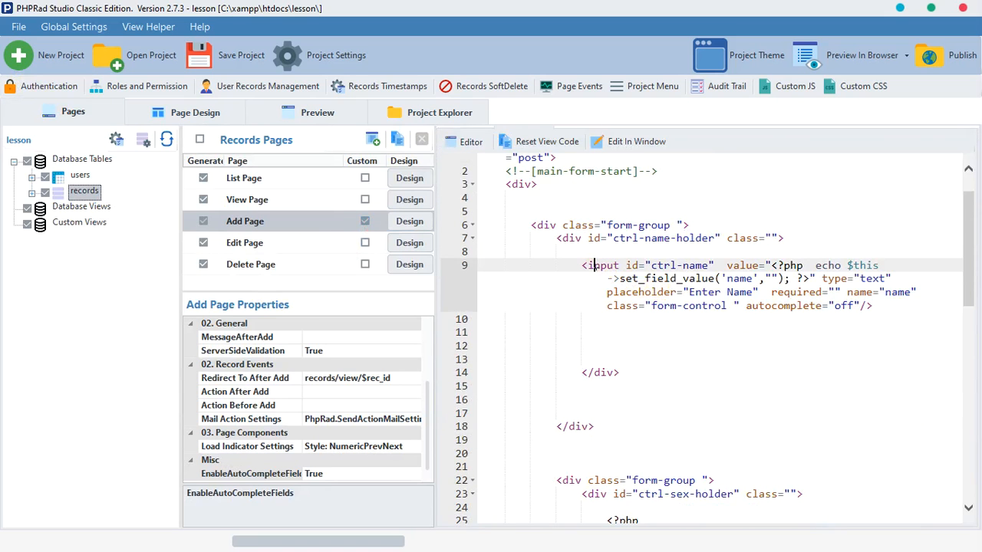
pyautogui.click(615, 266)
pyautogui.doubleClick(595, 268)
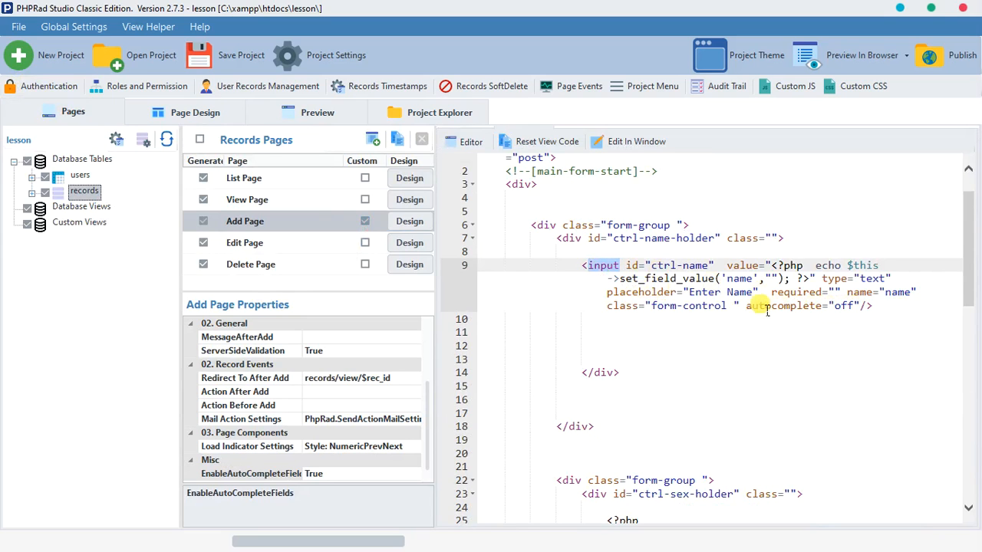
pyautogui.moveTo(748, 307); pyautogui.dragTo(855, 310)
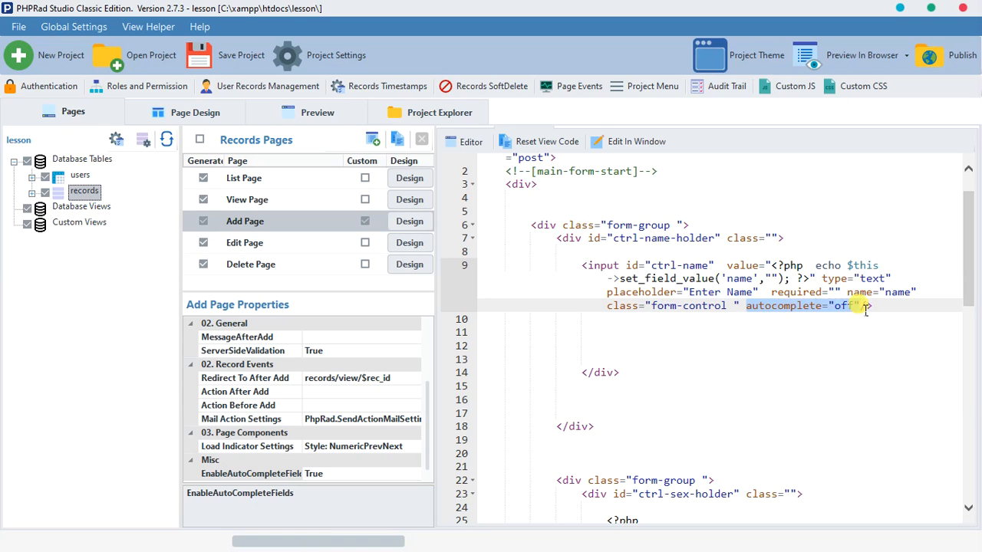
pyautogui.press('Delete')
pyautogui.hotkey('ctrl', 'z')
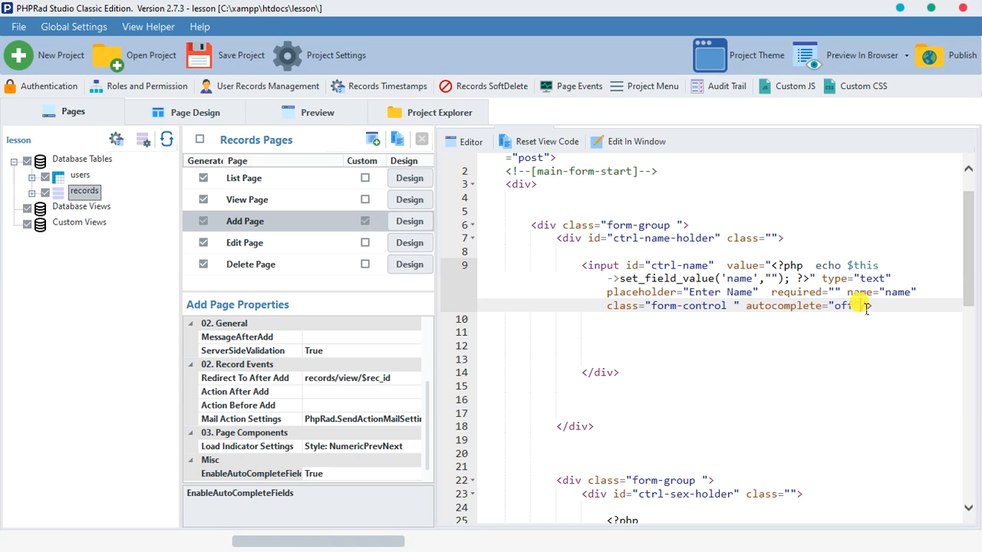
# Reset the Add page's view code and add autocomplete="off" to the end of the Name input tag
pyautogui.click(507, 143)
pyautogui.click(561, 332)
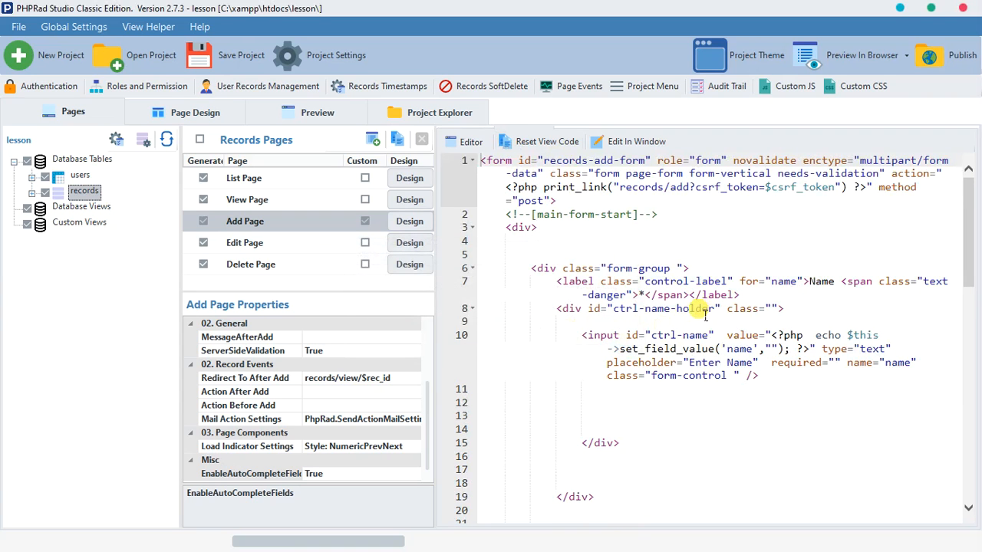
pyautogui.click(600, 336)
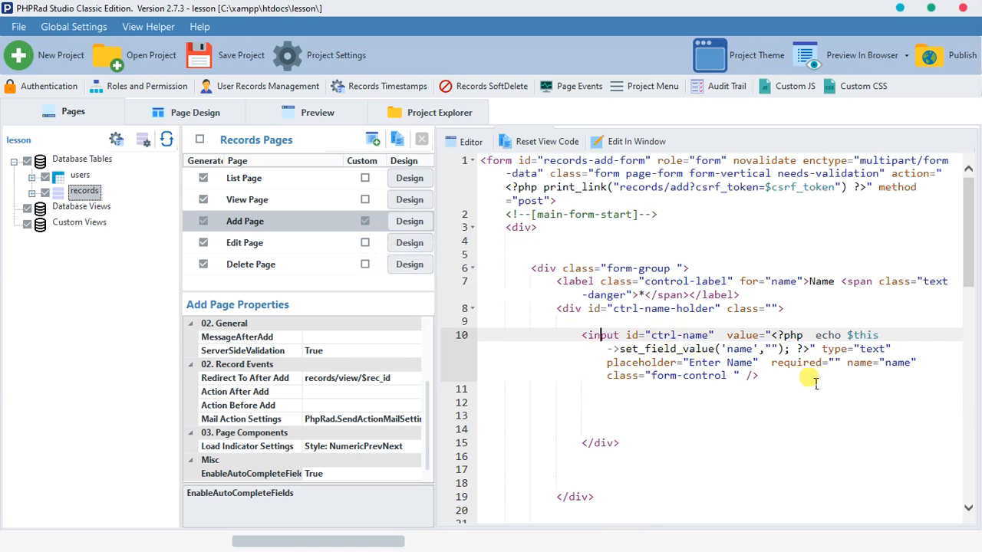
pyautogui.click(742, 376)
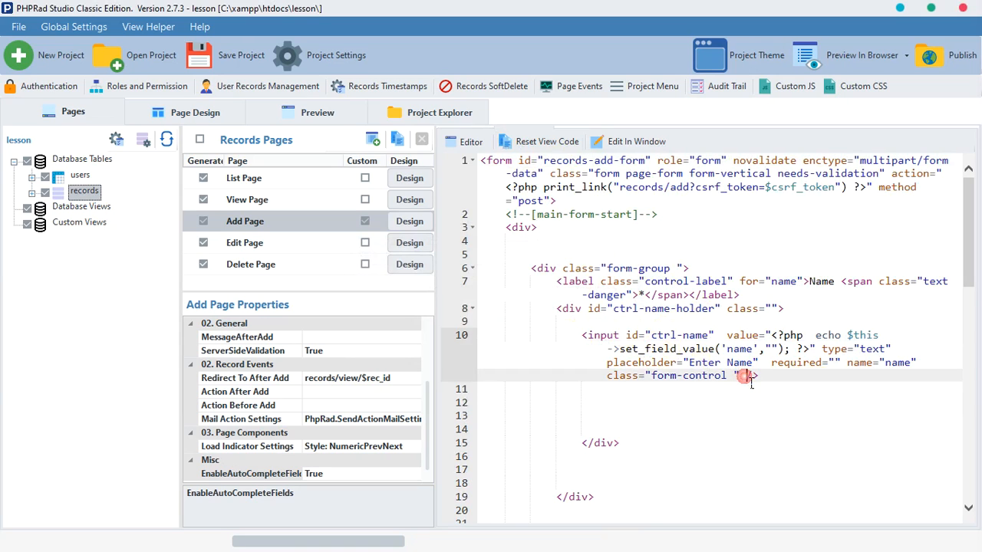
pyautogui.write('autocomplete="off"')
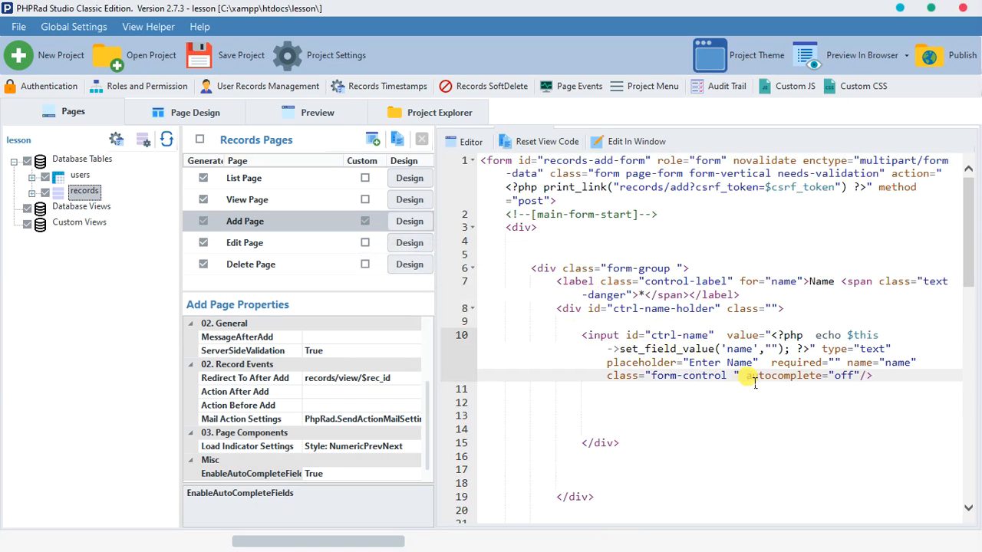
pyautogui.moveTo(758, 380); pyautogui.dragTo(816, 380)
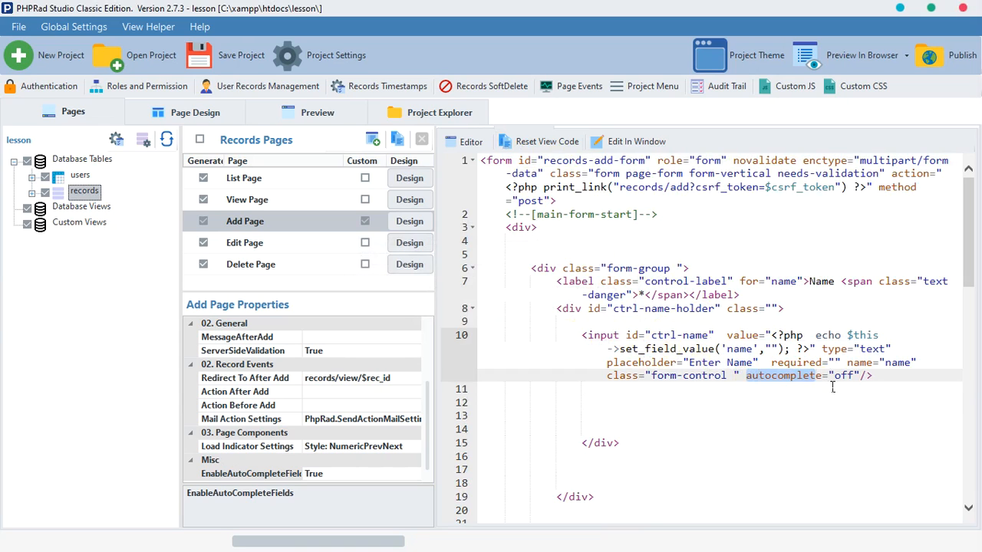
pyautogui.click(830, 379)
pyautogui.doubleClick(847, 381)
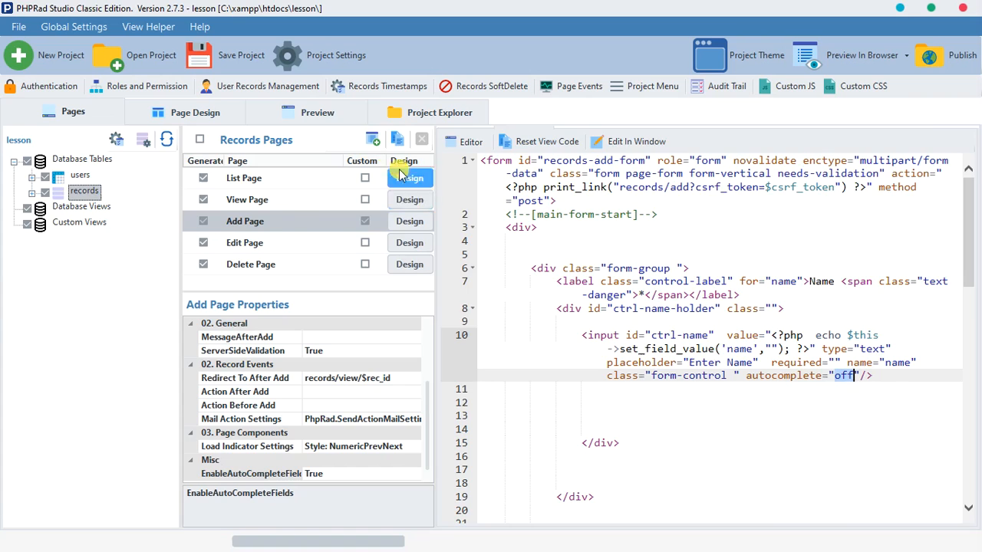
# Publish the custom Add page to the preview, switch to Edge and reload the form to check the Name field for autocomplete suggestions
pyautogui.click(317, 112)
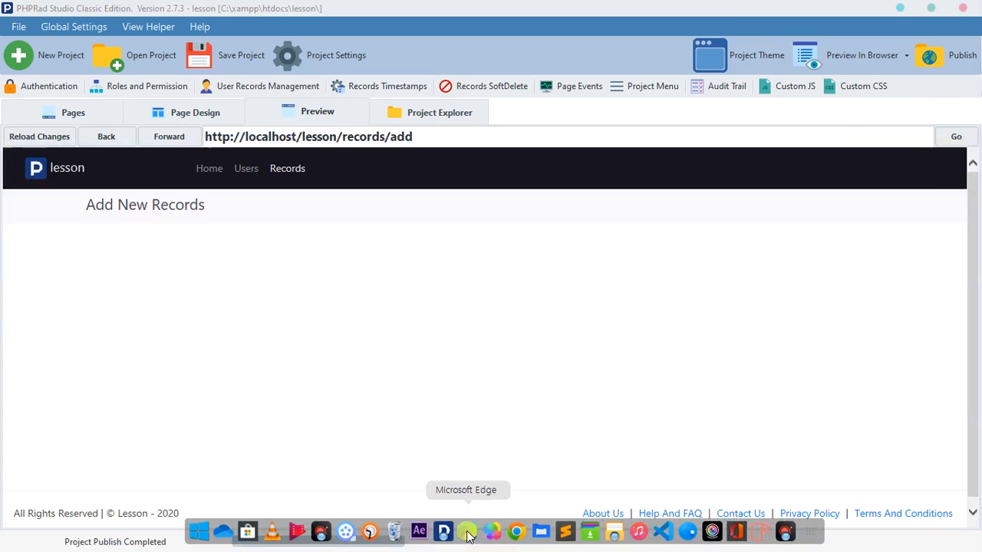
pyautogui.click(468, 532)
pyautogui.click(201, 236)
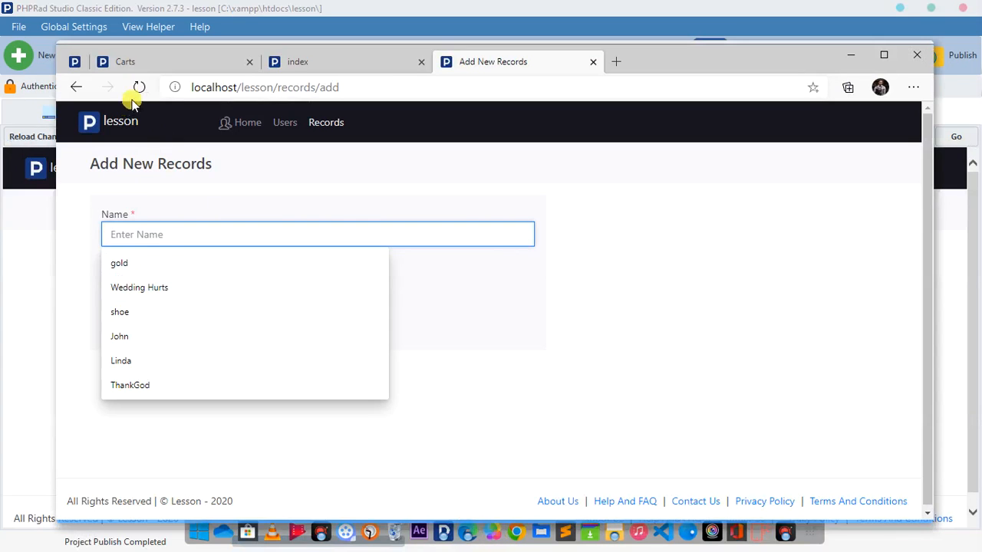
pyautogui.click(138, 89)
pyautogui.click(176, 235)
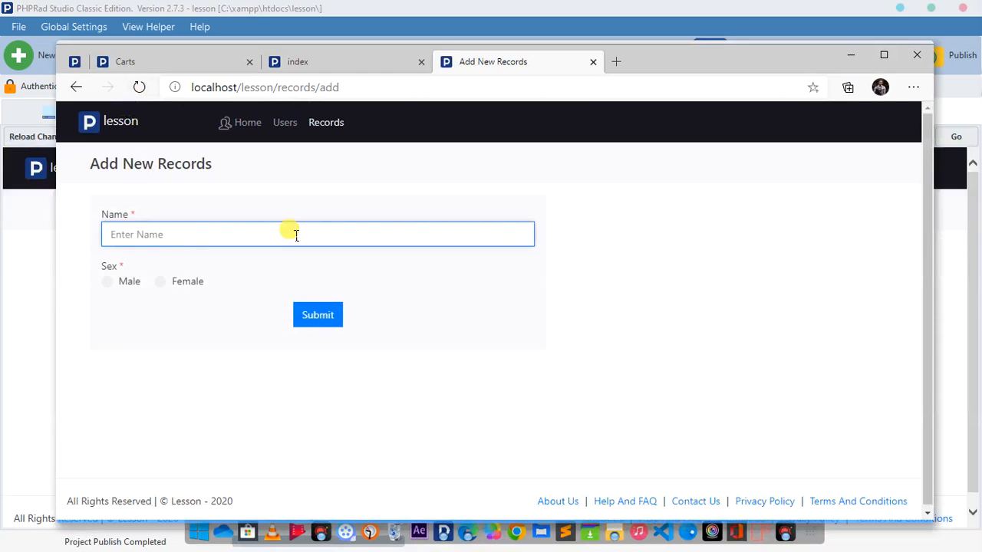
pyautogui.write('ff')
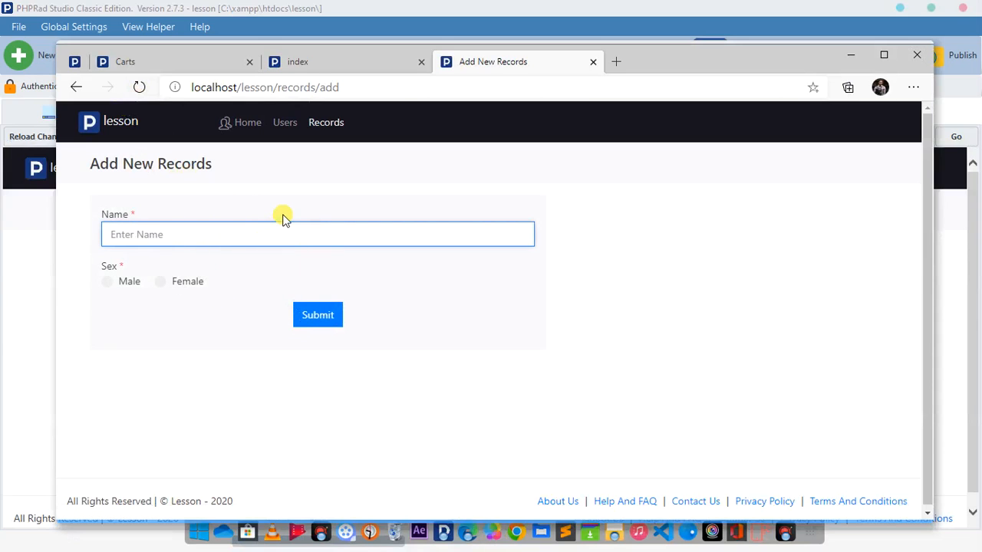
pyautogui.click(2, 325)
# Remove the autocomplete attribute from the Name input code, turn off Custom for the records Add Page and select the name field
pyautogui.click(92, 119)
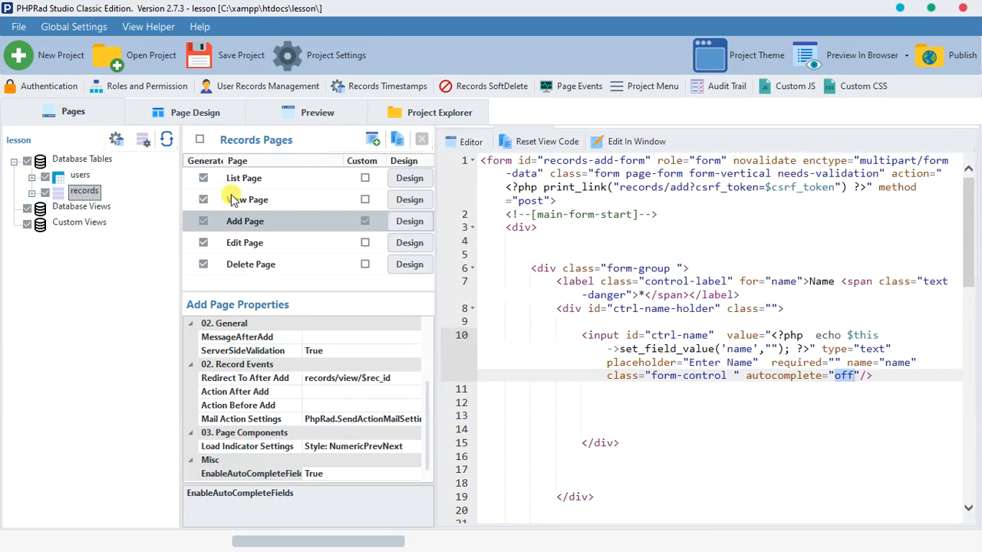
pyautogui.click(364, 221)
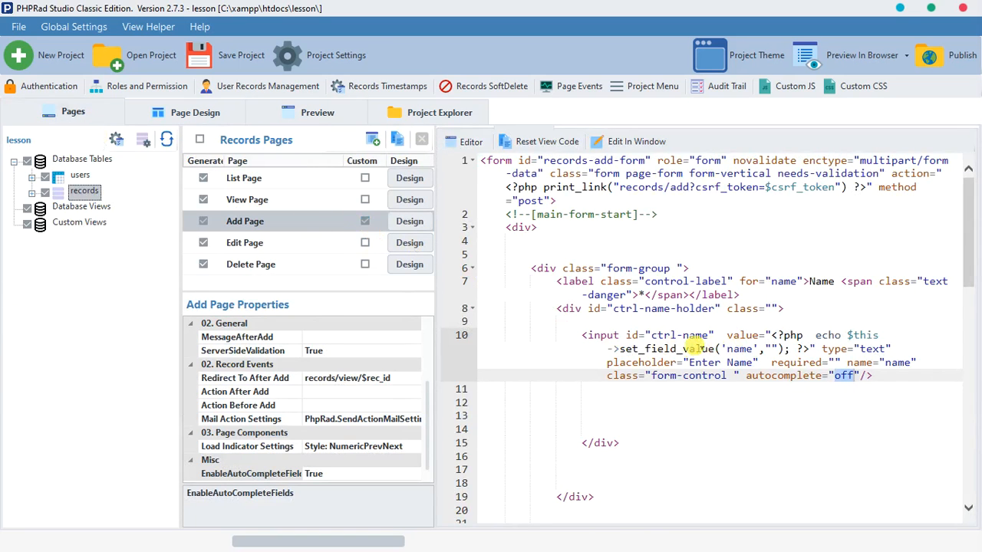
pyautogui.moveTo(746, 376); pyautogui.dragTo(838, 384)
pyautogui.press('Delete')
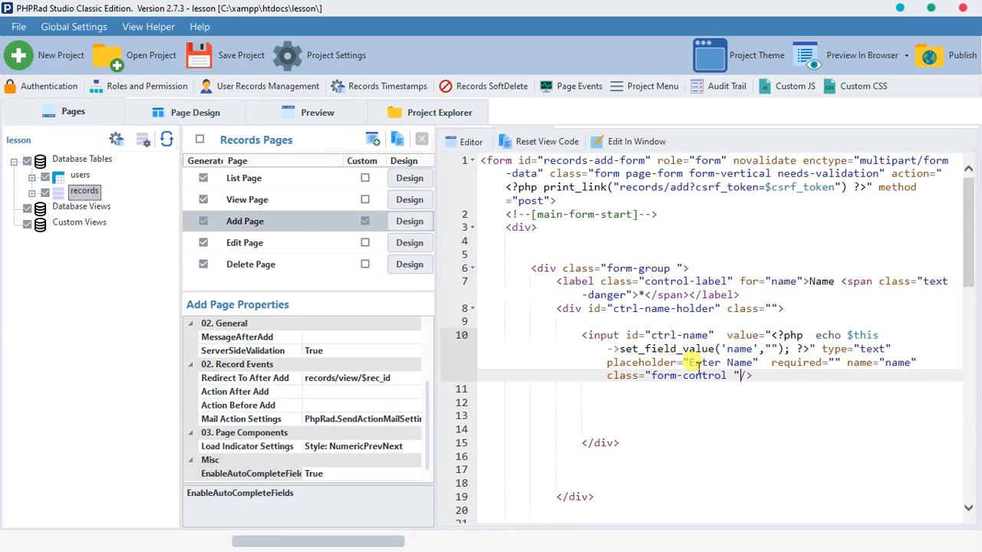
pyautogui.click(366, 221)
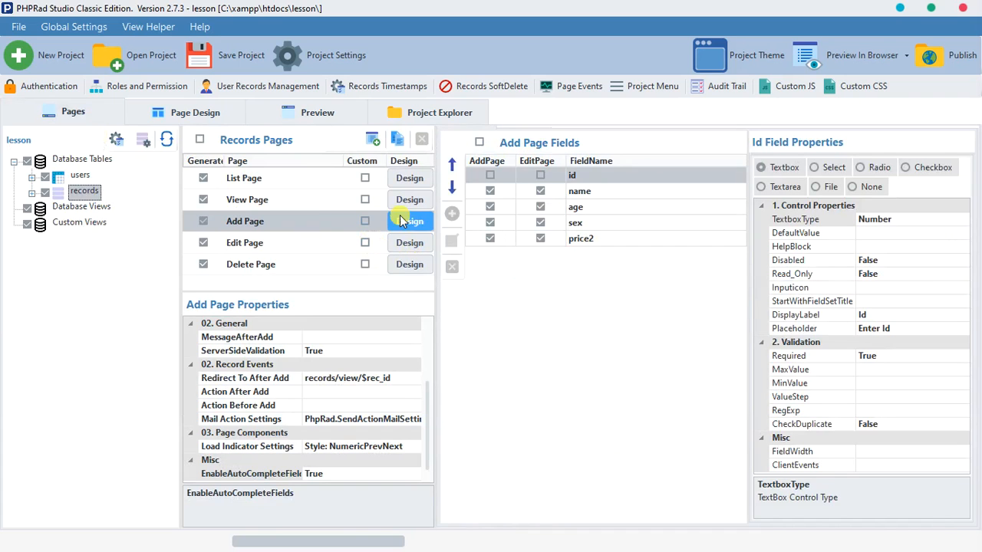
pyautogui.click(588, 198)
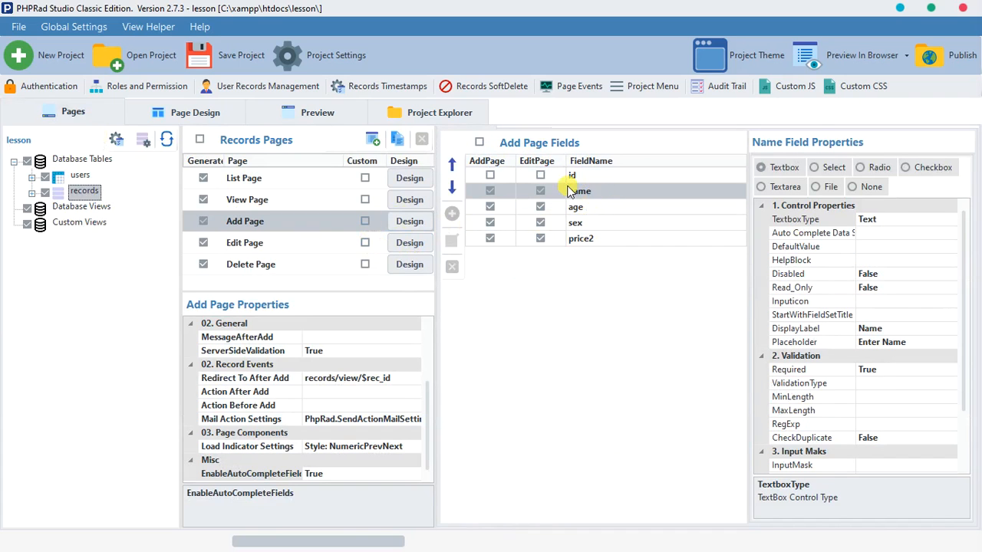
# Republish the non-custom Add page, reload it in Edge and check the Name field's autocomplete suggestions again
pyautogui.click(327, 120)
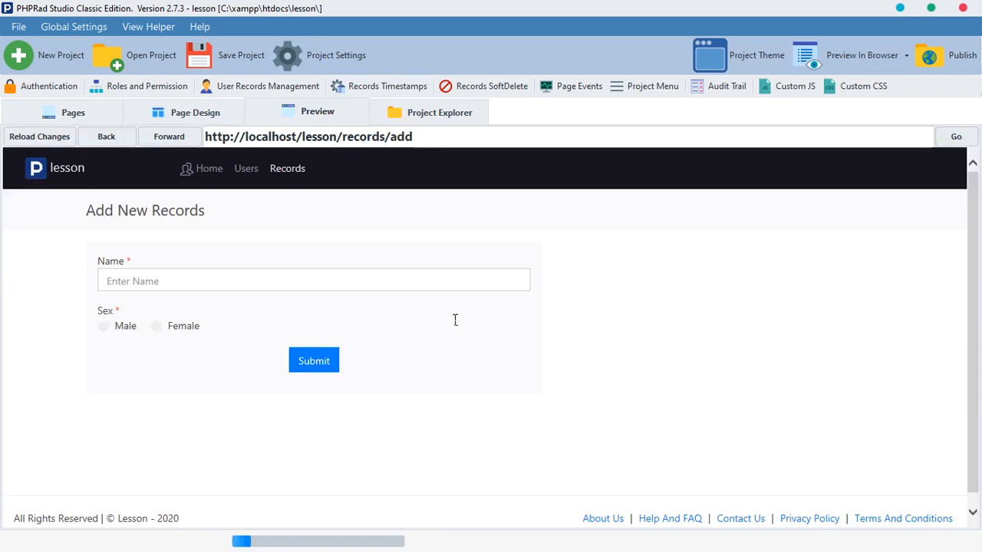
pyautogui.click(466, 532)
pyautogui.click(190, 192)
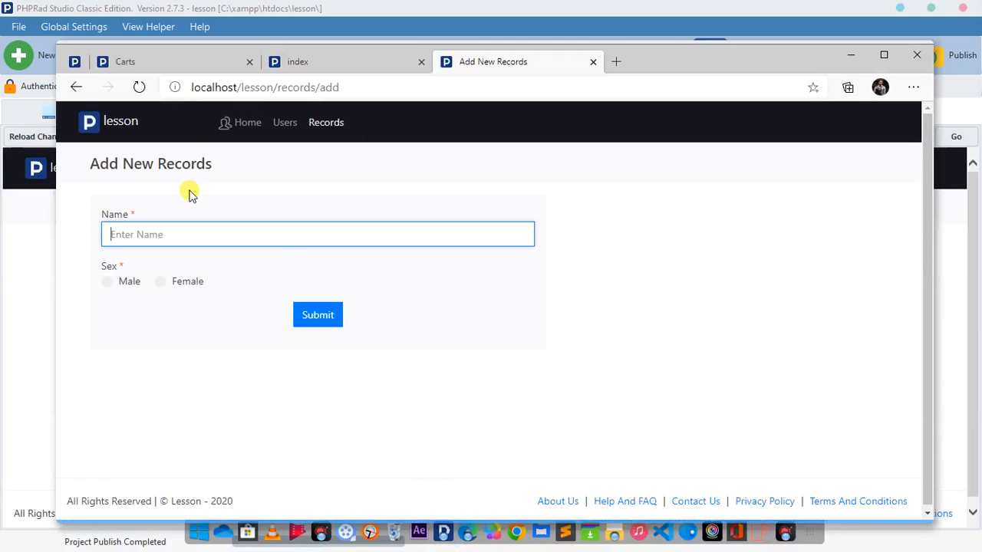
pyautogui.click(139, 87)
pyautogui.click(194, 239)
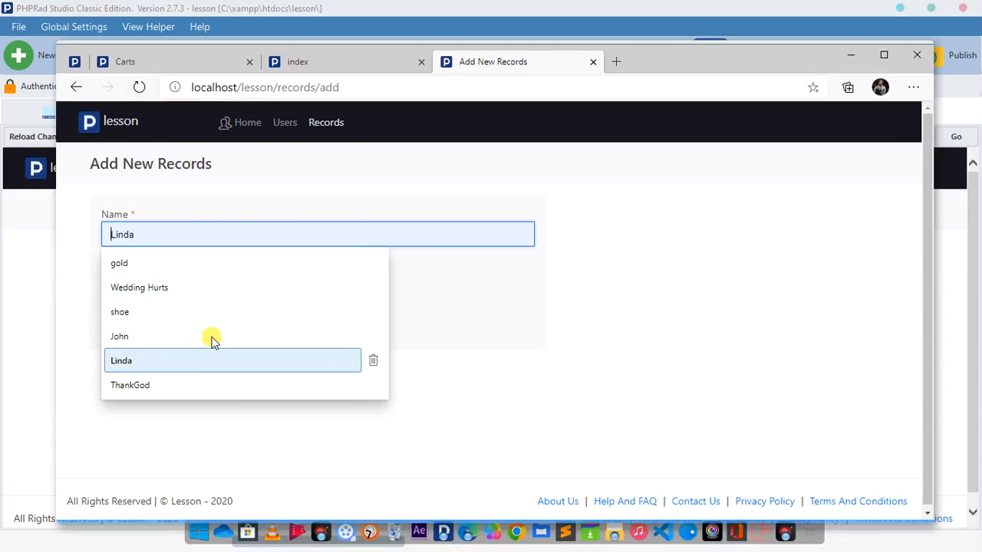
pyautogui.click(197, 481)
pyautogui.click(2, 307)
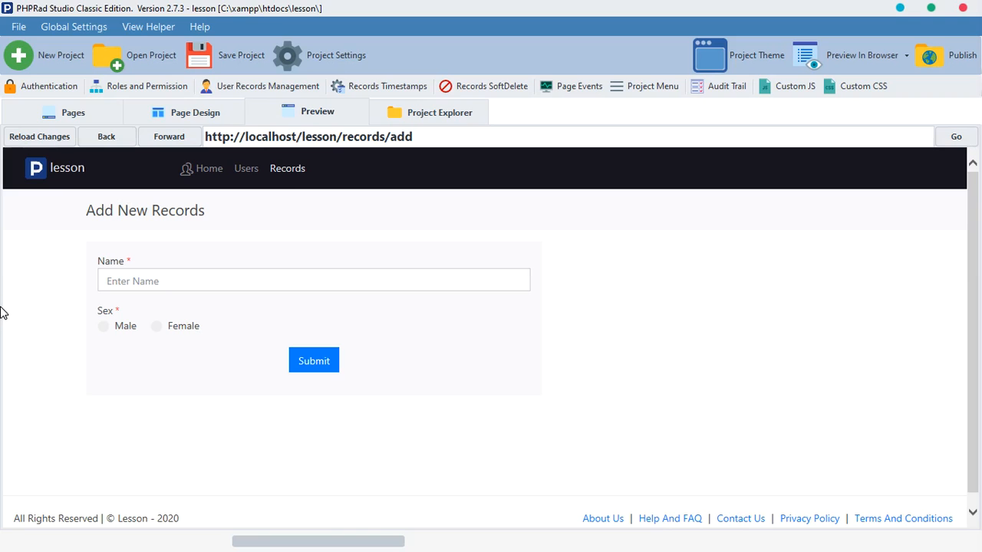
# In the project's custom JavaScript, start a statement with the selector $("#ctrl-name") inside the document-ready function
pyautogui.click(764, 89)
pyautogui.click(292, 244)
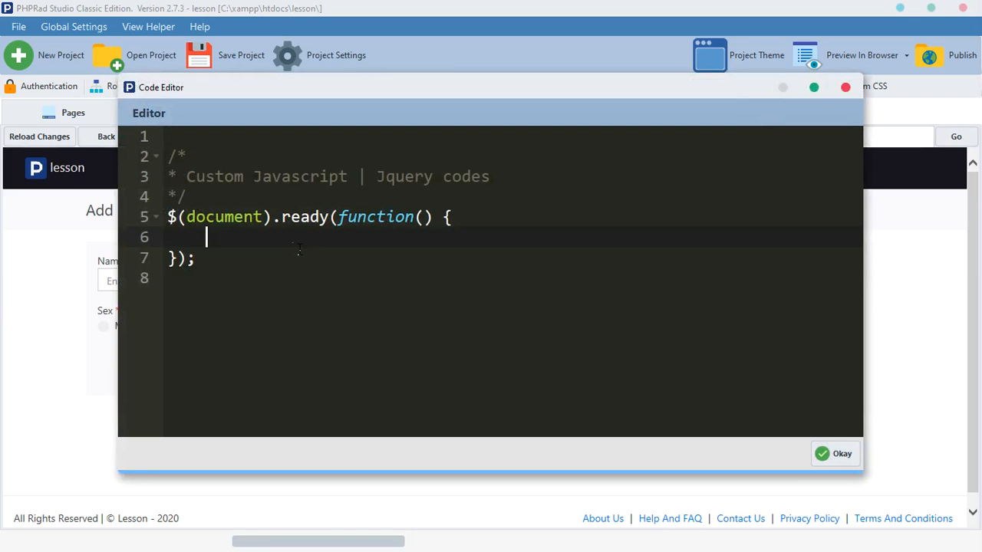
pyautogui.write('$("#ctrkl')
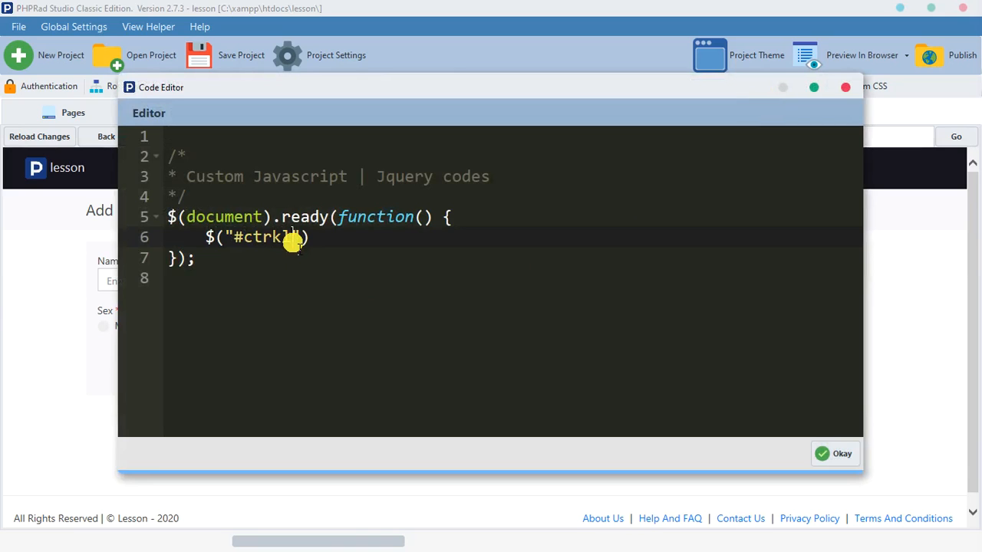
pyautogui.press('BackSpace')
pyautogui.press('BackSpace')
pyautogui.write('l ')
pyautogui.write('name')
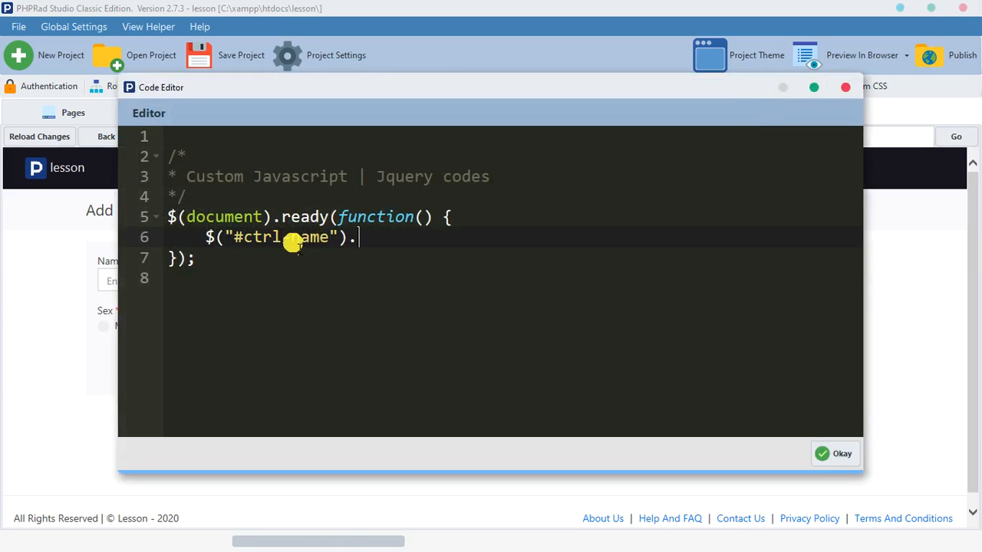
# Complete the #ctrl-name statement with .attr('autocomplete','off'); and accept the custom JavaScript
pyautogui.write("attr('")
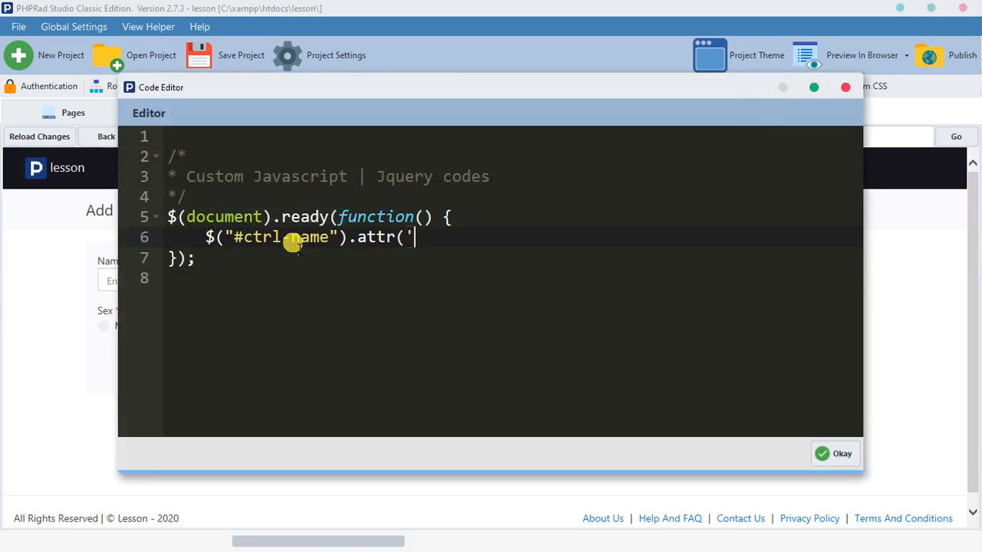
pyautogui.write('autocomplete="off"')
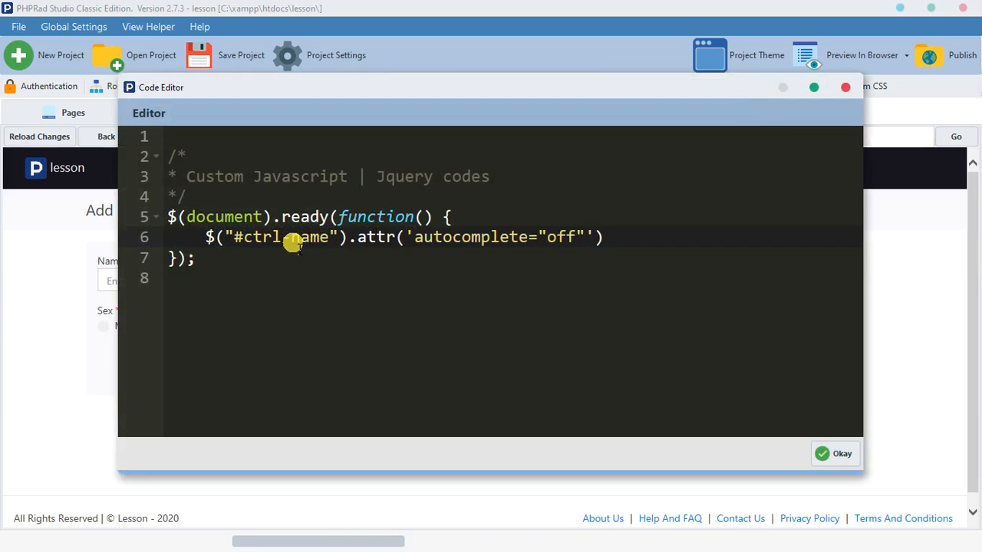
pyautogui.press('BackSpace')
pyautogui.press('BackSpace')
pyautogui.press('BackSpace')
pyautogui.write('off')
pyautogui.click(625, 242)
pyautogui.write(';')
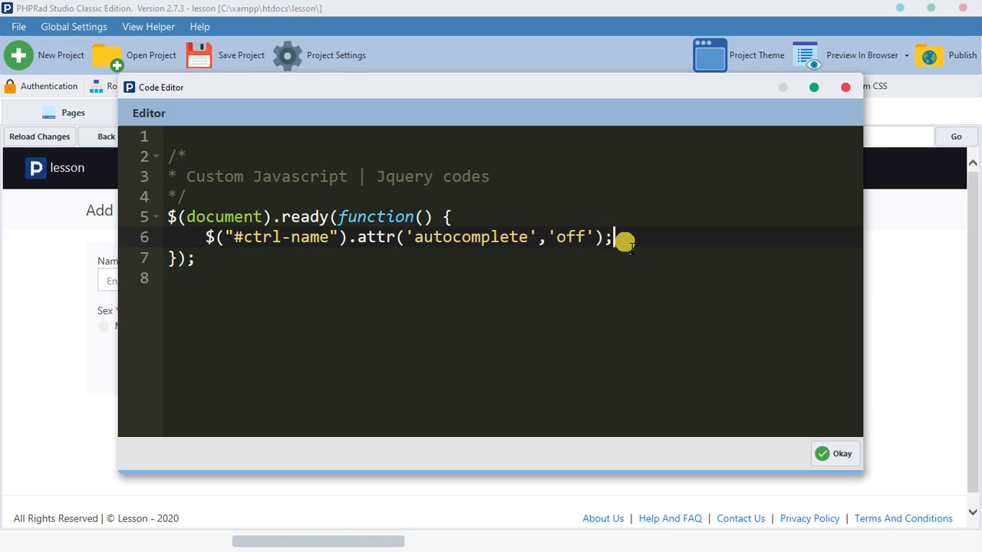
pyautogui.moveTo(626, 242); pyautogui.dragTo(205, 237)
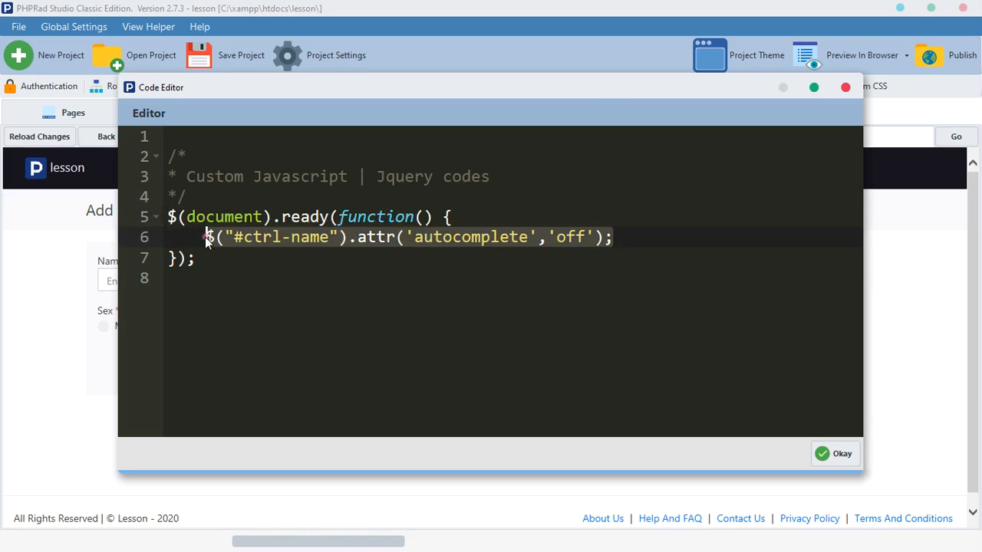
pyautogui.click(836, 453)
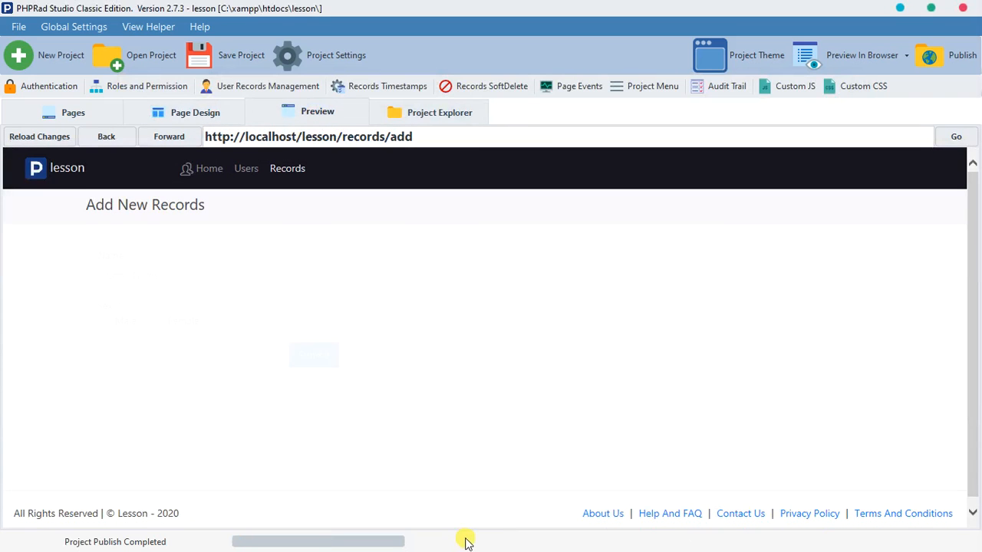
# Reload the form in Edge to test the custom script on the Name field, and return to the Add page properties in PHPRad
pyautogui.click(468, 533)
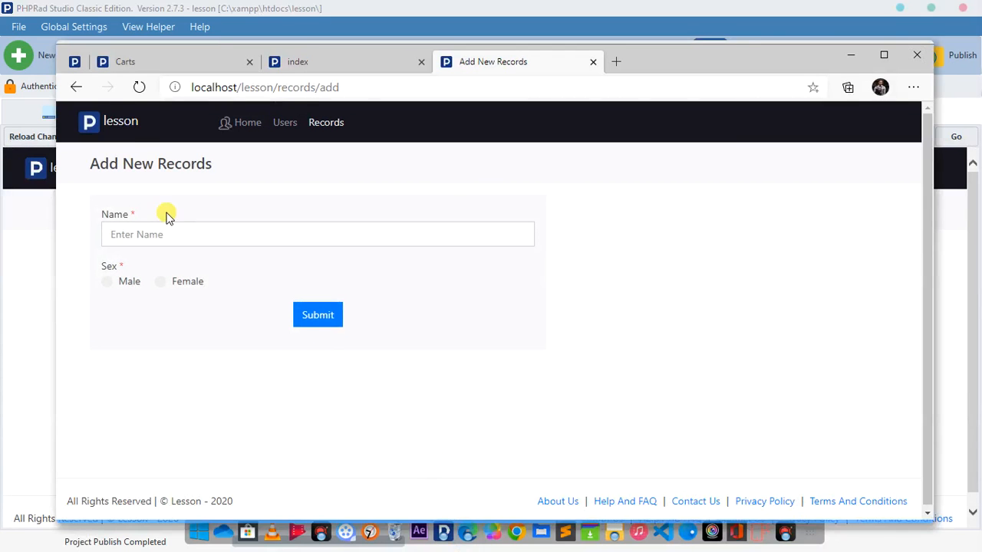
pyautogui.click(139, 87)
pyautogui.click(173, 234)
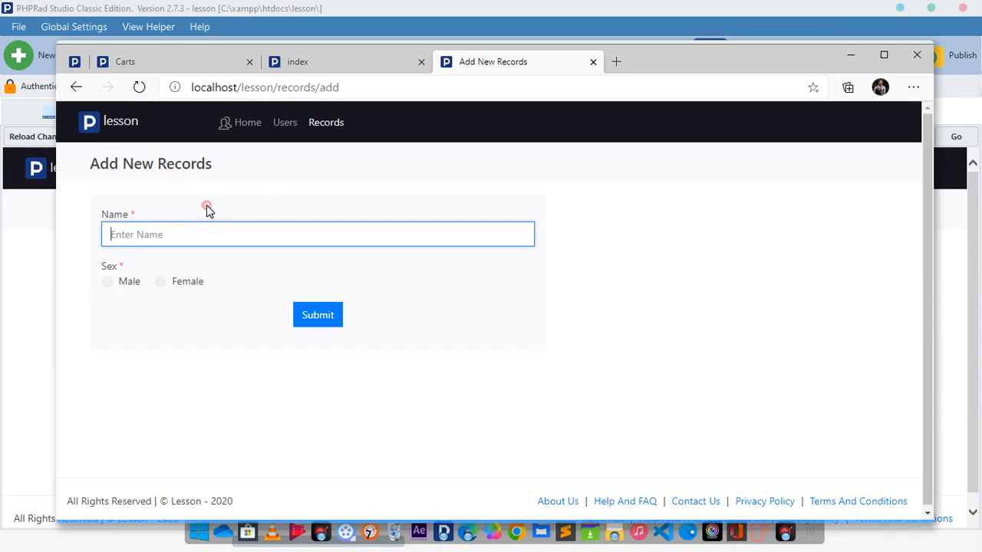
pyautogui.click(3, 281)
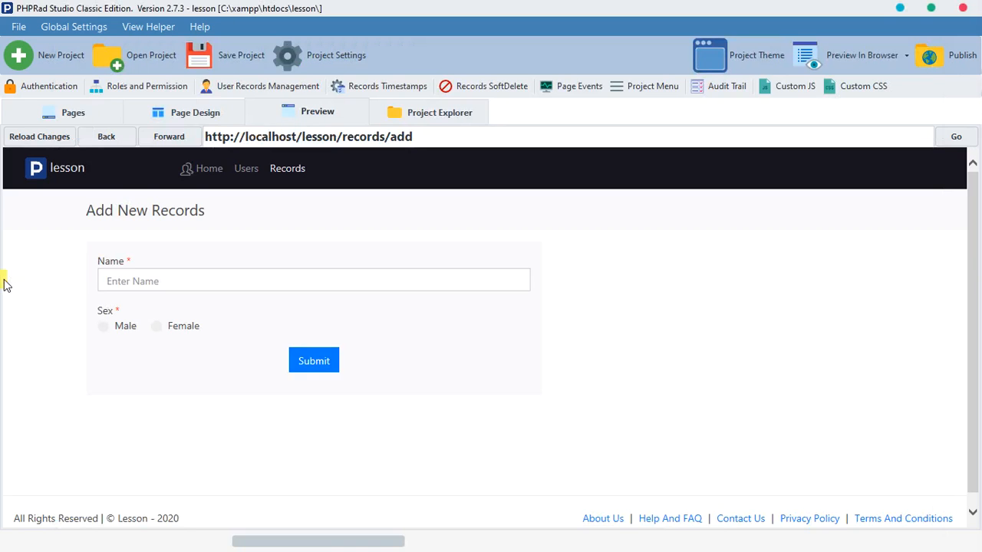
pyautogui.click(66, 115)
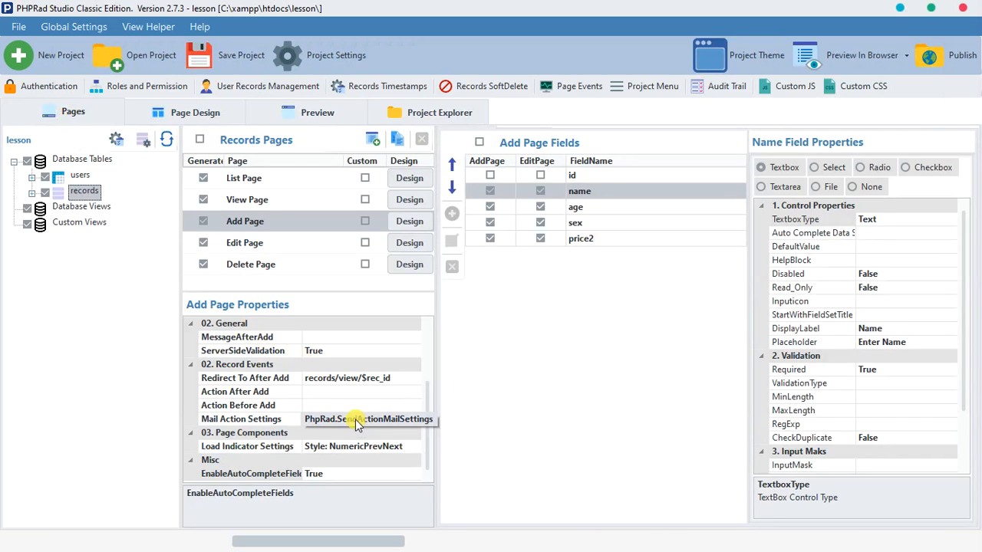
# Inspect the Add page's Action After Add and Action Before Add properties, viewing the Action After Add statement editor and closing it without edits
pyautogui.click(377, 394)
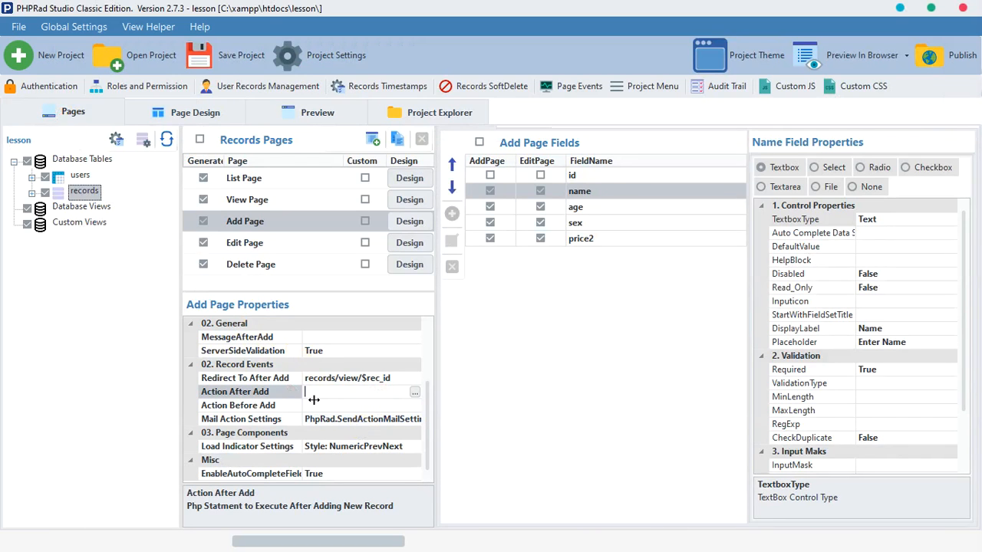
pyautogui.click(327, 397)
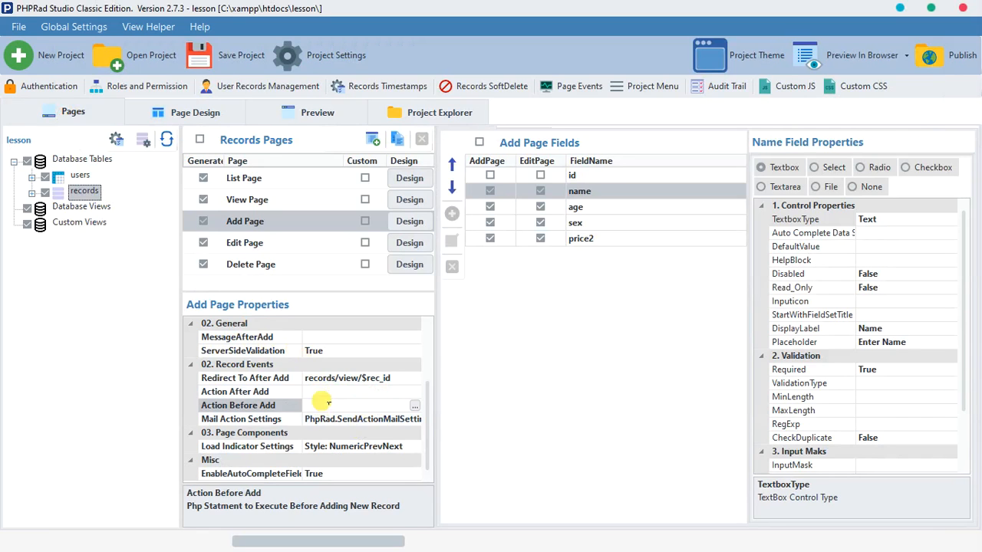
pyautogui.click(316, 403)
pyautogui.click(321, 394)
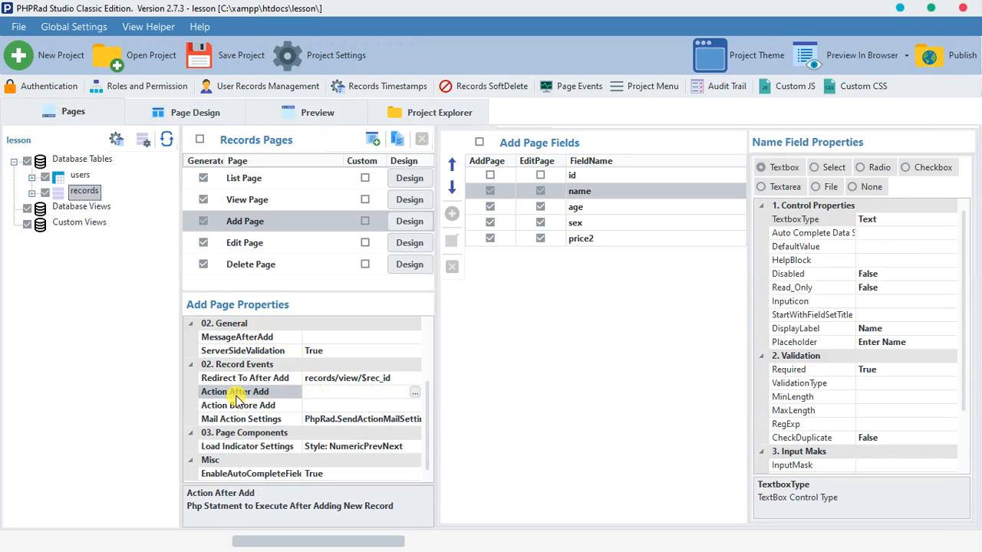
pyautogui.click(415, 392)
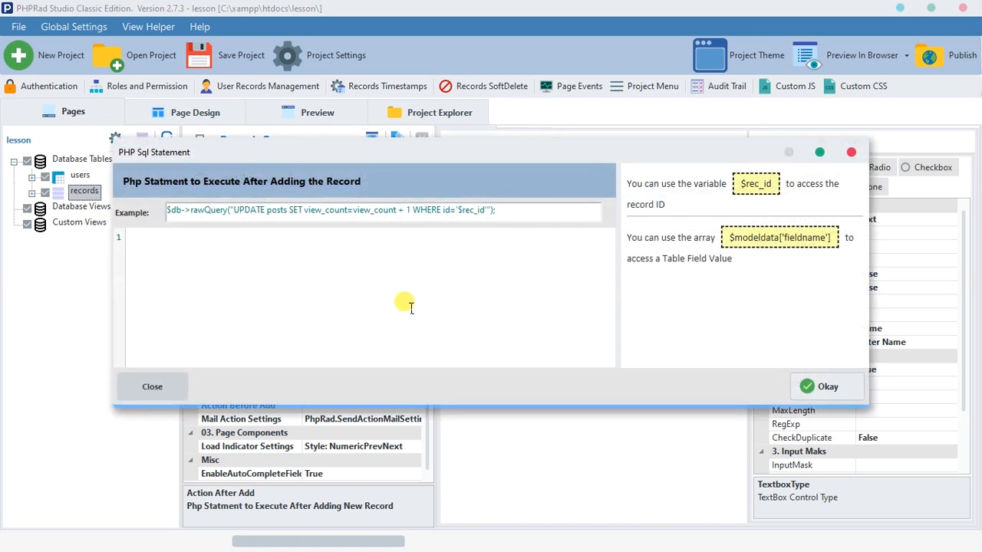
pyautogui.click(851, 152)
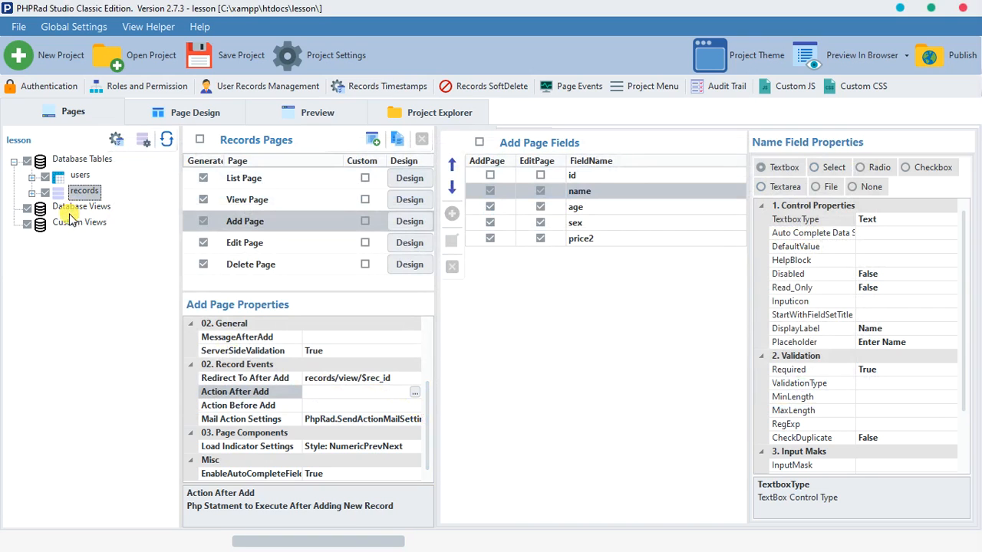
# Compare the descriptions of Action Before Add and Action After Add, and review the id field's properties
pyautogui.click(349, 407)
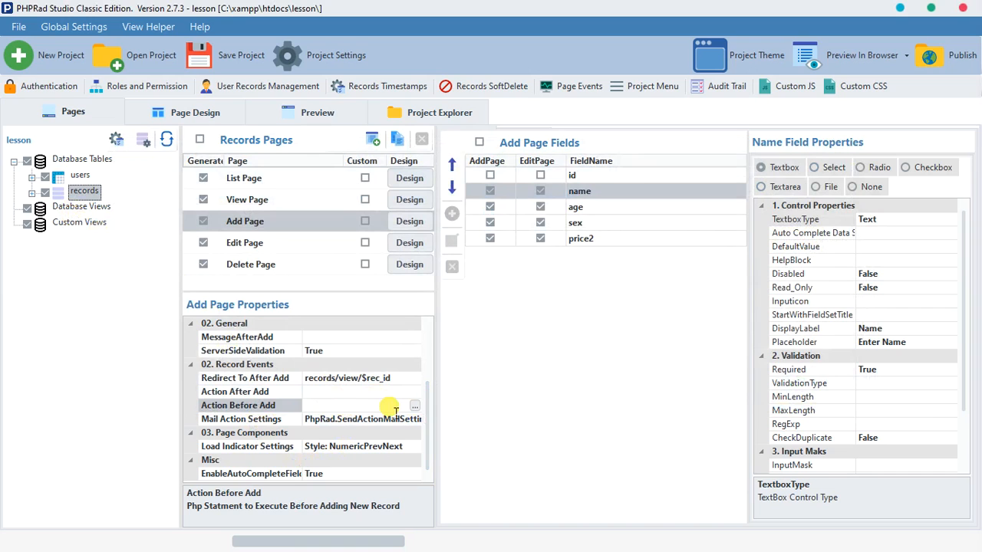
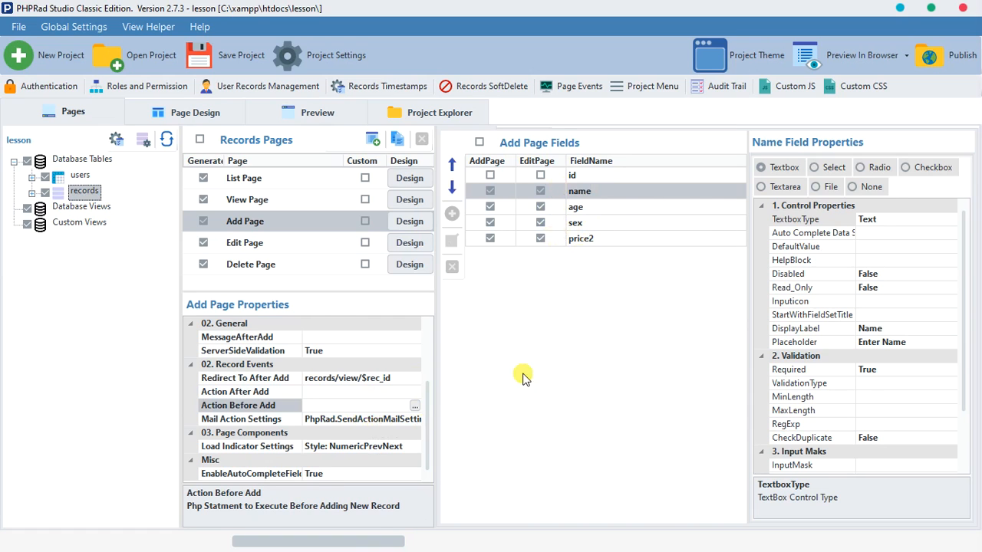
pyautogui.click(369, 393)
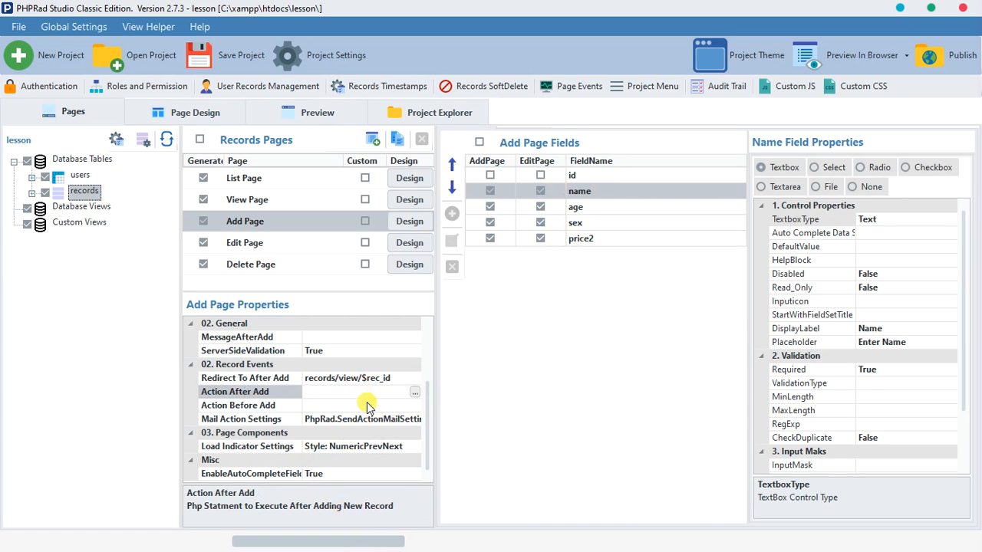
pyautogui.click(368, 407)
pyautogui.click(376, 406)
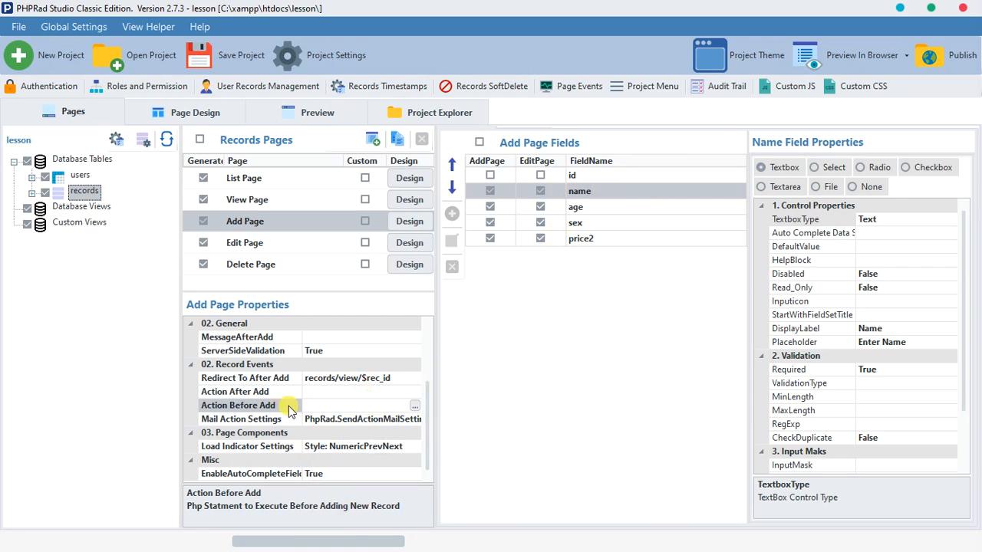
pyautogui.click(227, 410)
pyautogui.click(313, 408)
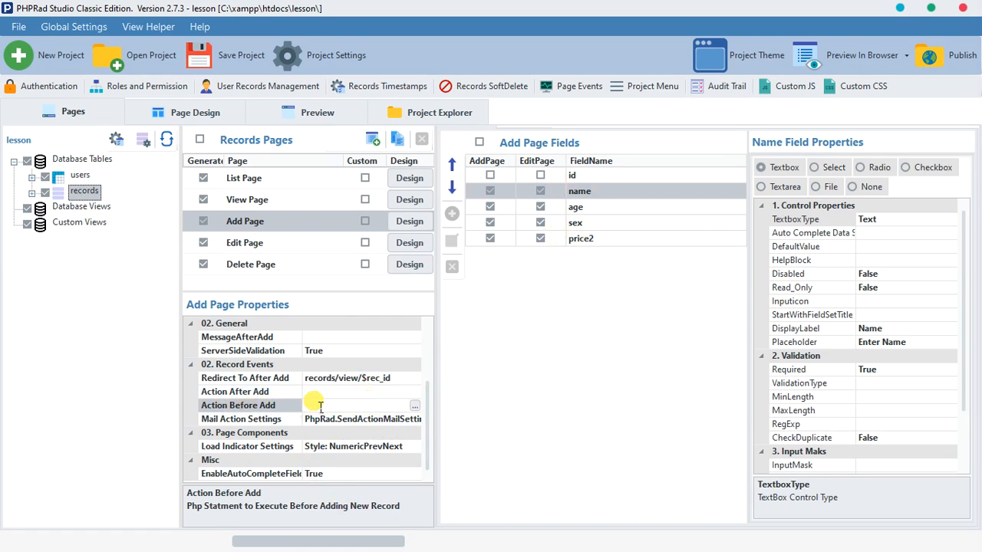
pyautogui.click(595, 178)
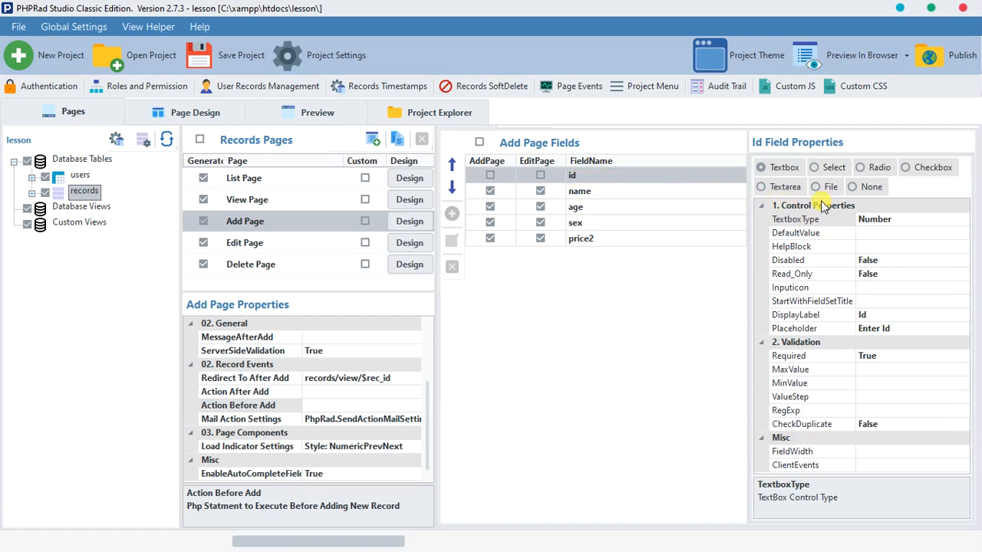
pyautogui.click(391, 405)
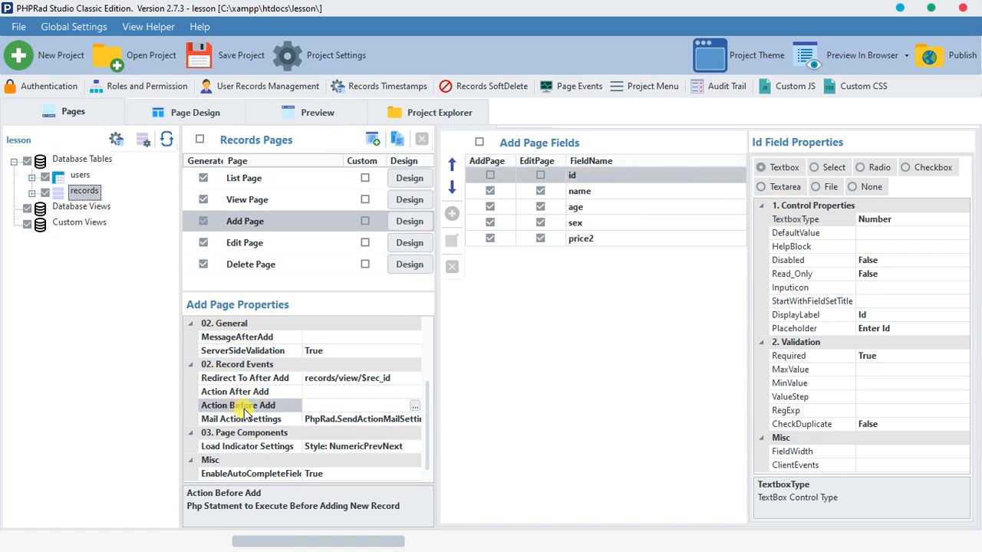
pyautogui.click(269, 393)
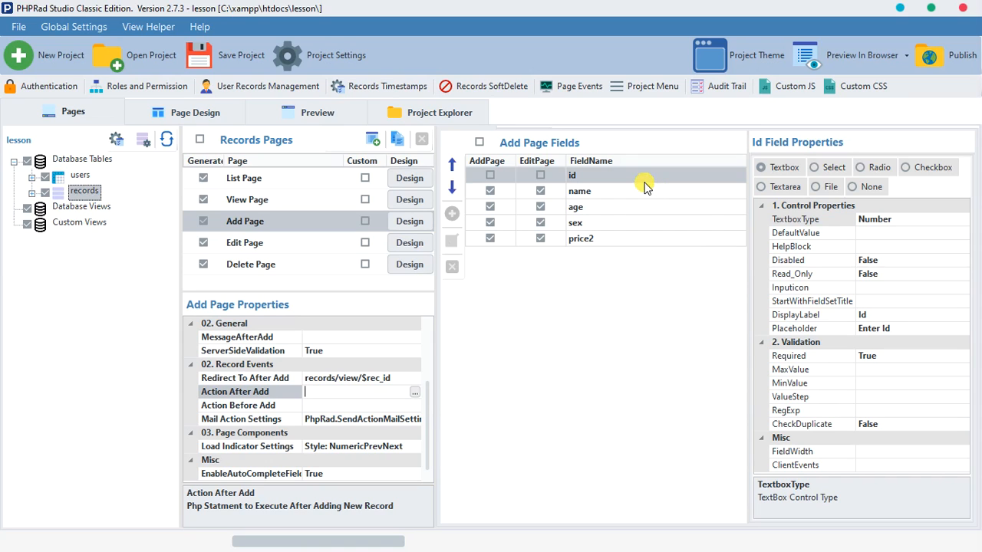
# Preview the project and open the Add New Users form from the Users page
pyautogui.click(318, 112)
pyautogui.click(255, 175)
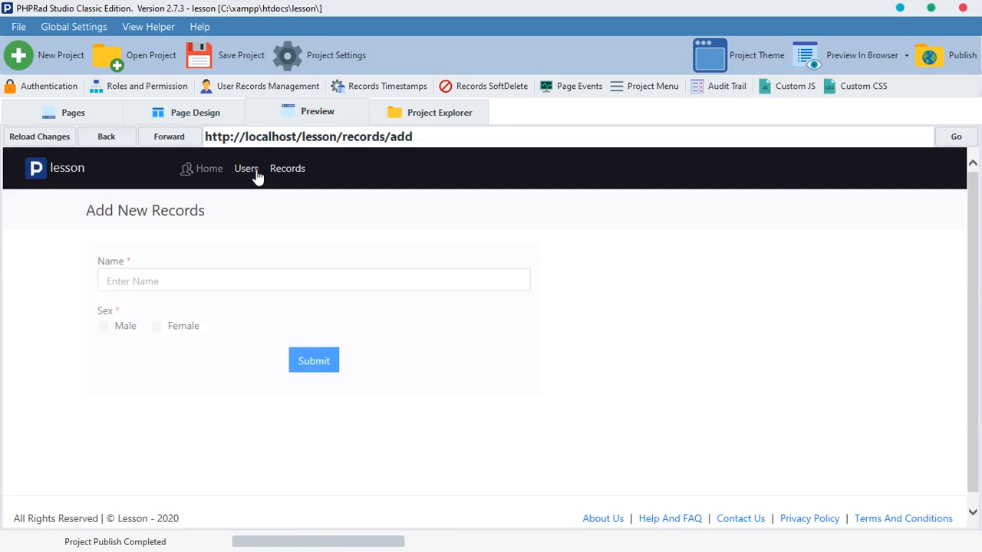
pyautogui.click(256, 172)
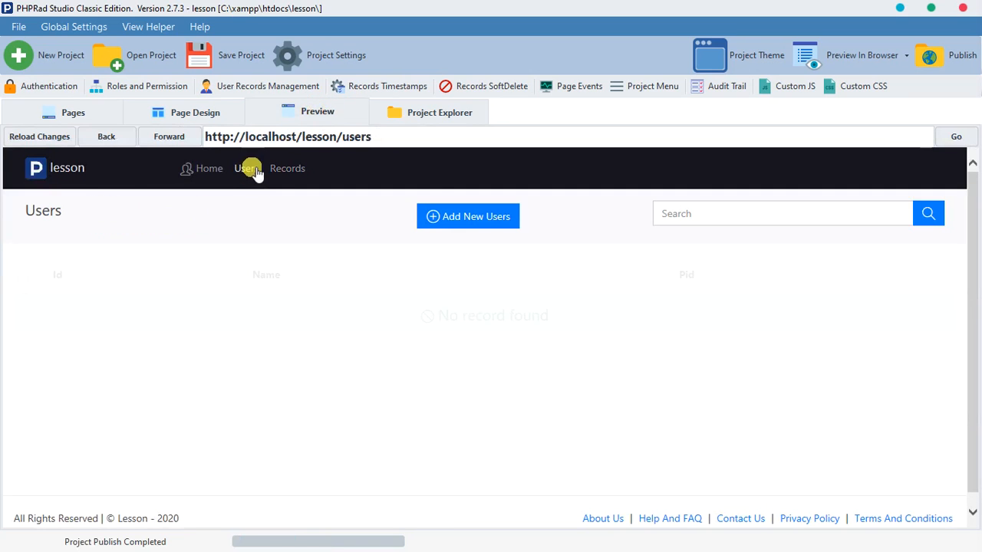
pyautogui.click(488, 220)
# Fill in the new user's name, set Pid to 6 and submit the form
pyautogui.click(299, 269)
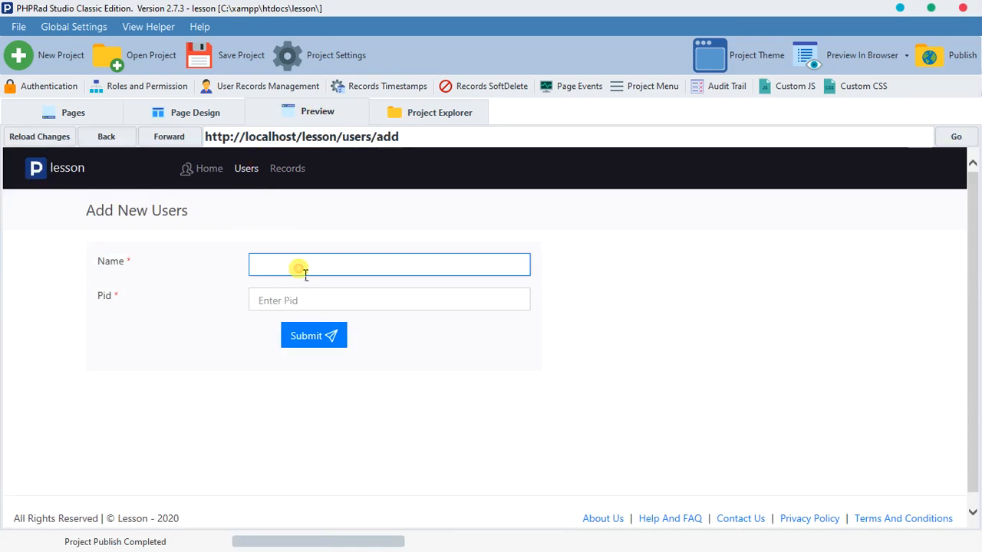
pyautogui.write('Thak')
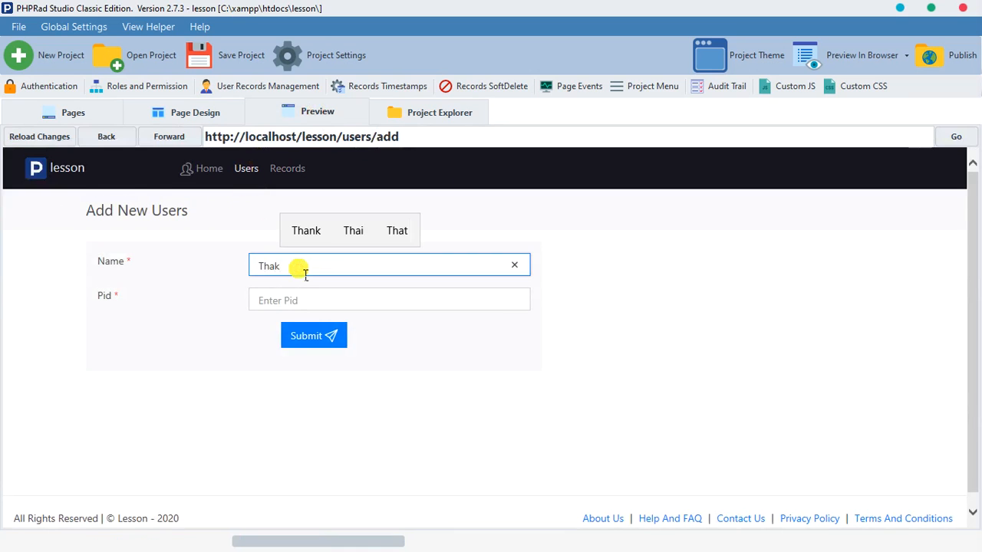
pyautogui.press('BackSpace')
pyautogui.write('nkG')
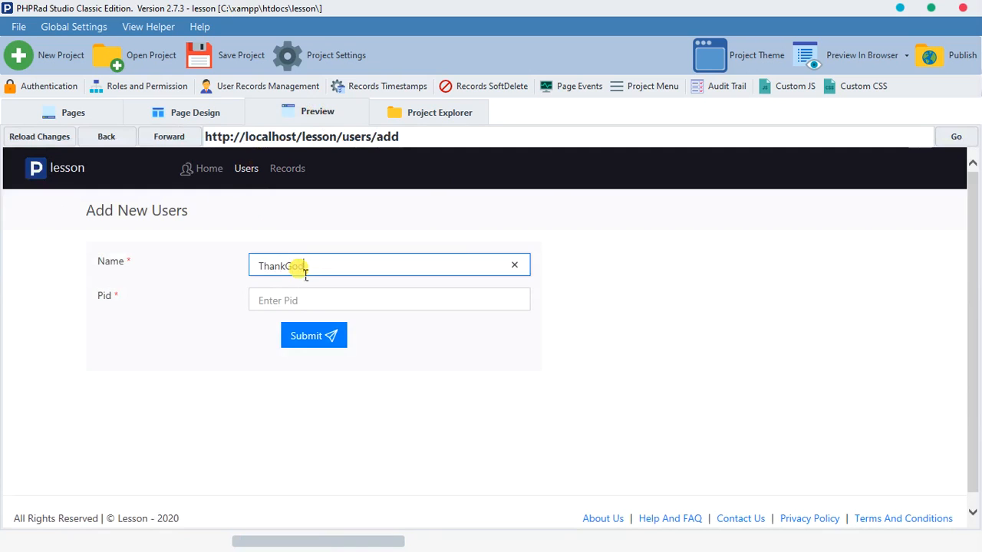
pyautogui.write('od')
pyautogui.click(298, 301)
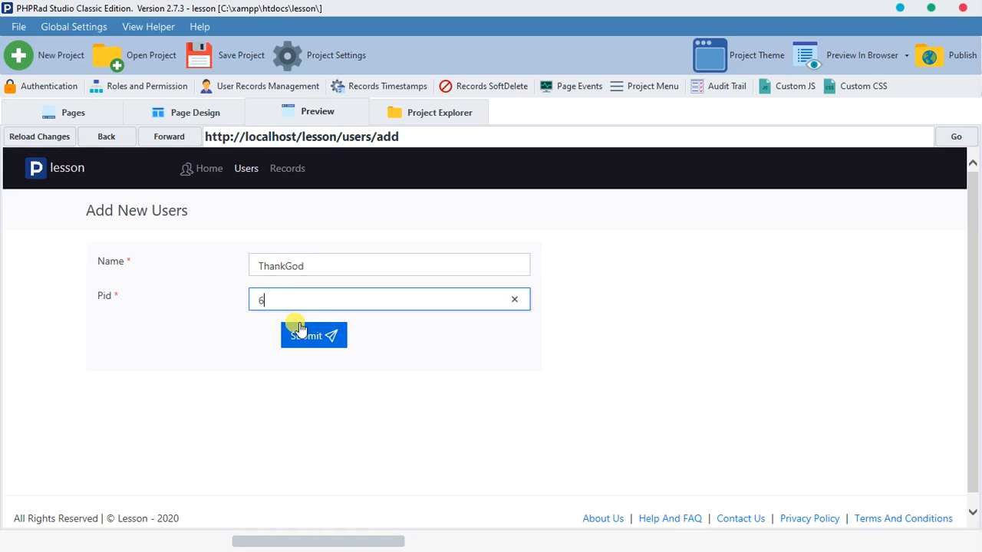
pyautogui.click(310, 335)
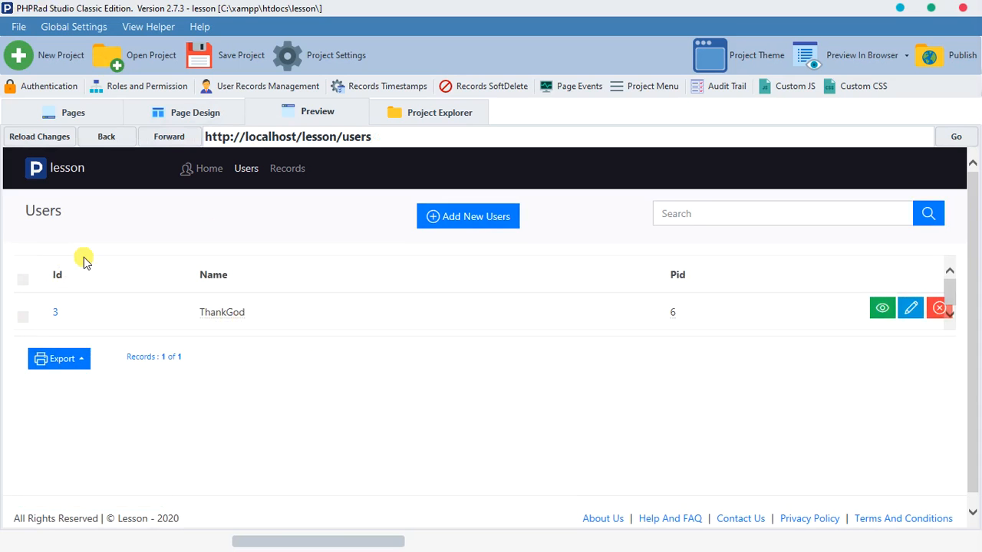
# Compare the Users and Records lists in the project preview
pyautogui.click(302, 177)
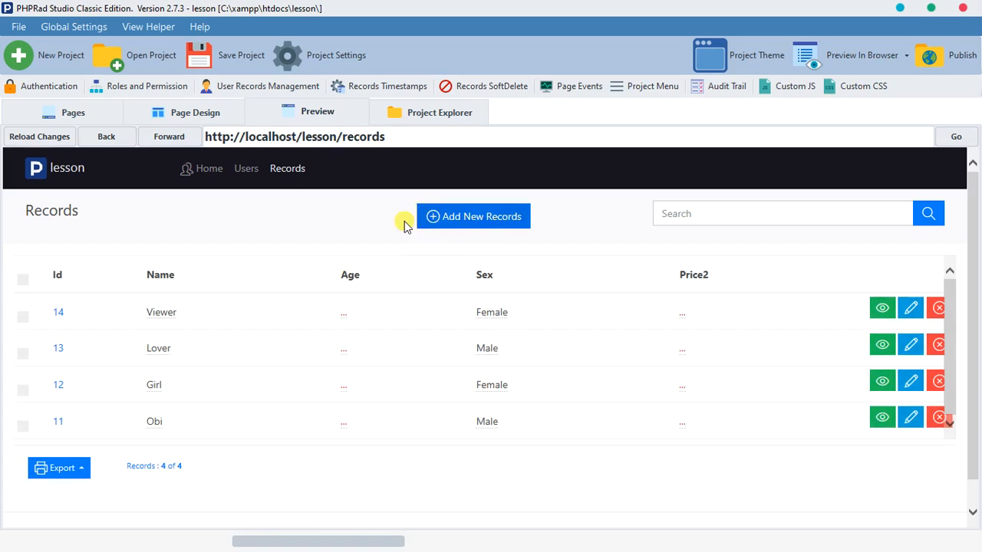
pyautogui.click(247, 168)
pyautogui.click(293, 174)
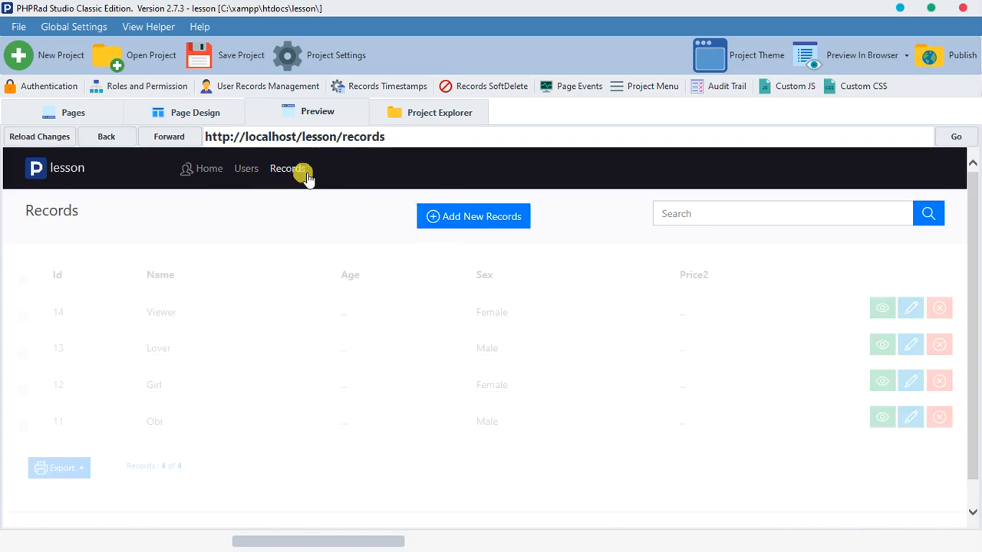
pyautogui.click(259, 169)
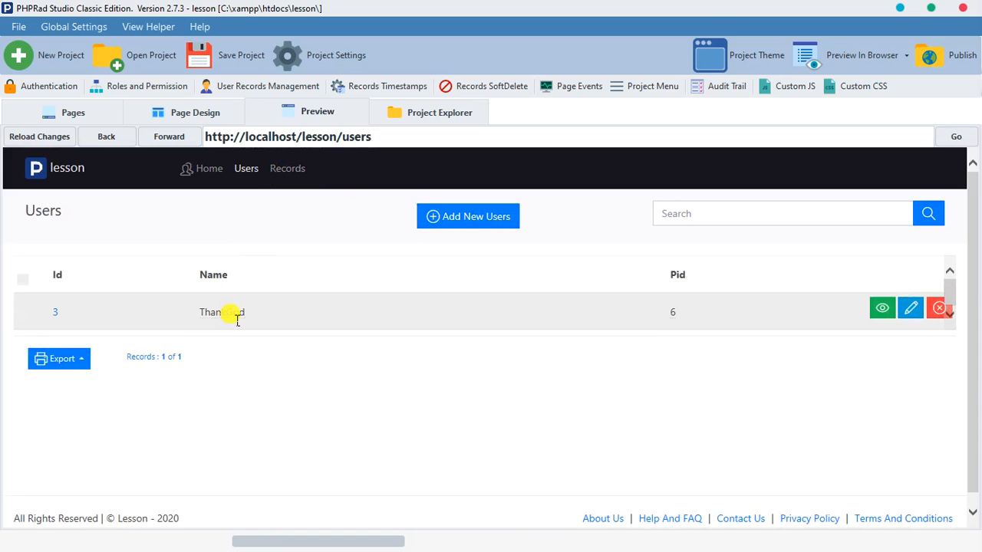
pyautogui.click(284, 168)
# Add a new record whose Name is "Change" followed by the user's name, with Sex set to Male, and submit it
pyautogui.click(453, 220)
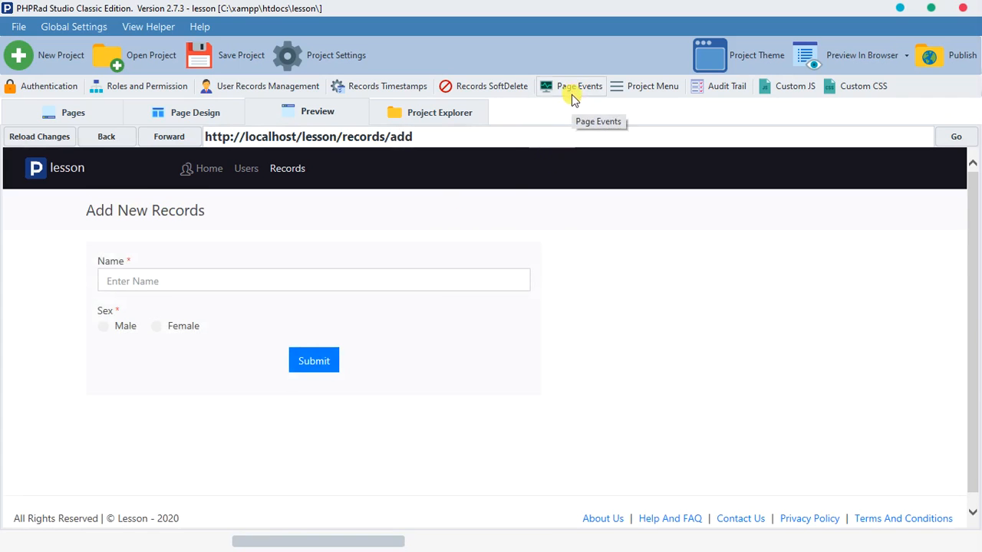
pyautogui.click(424, 286)
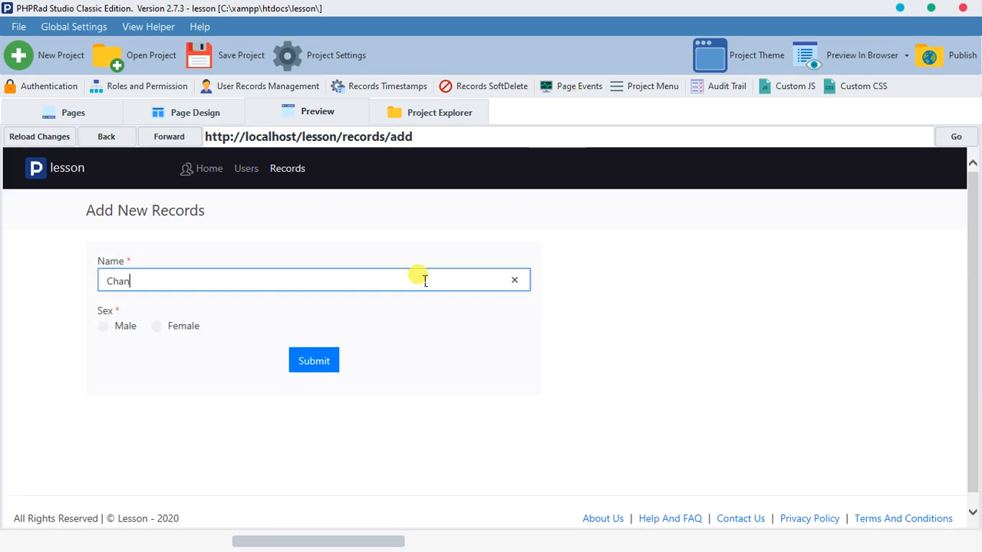
pyautogui.write('Change t')
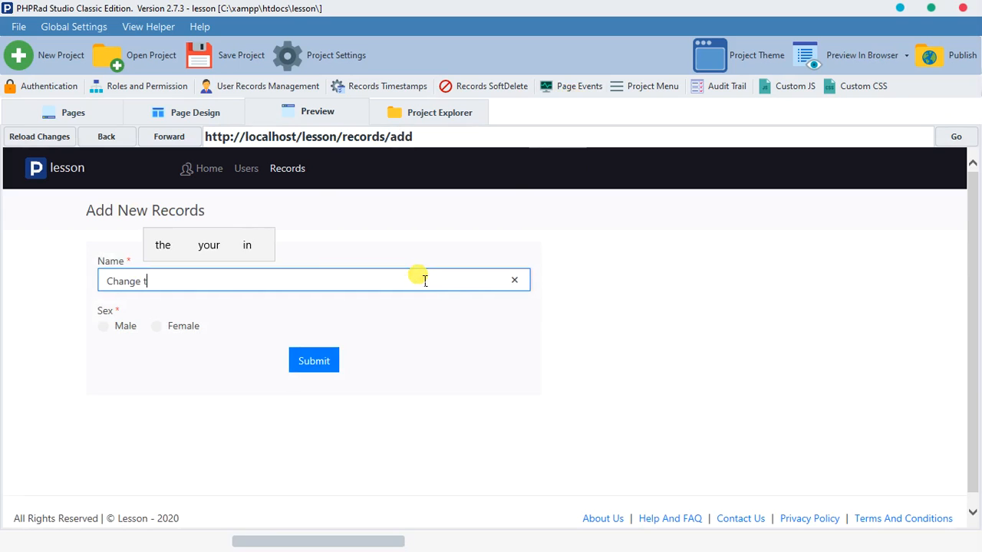
pyautogui.write('hankgod')
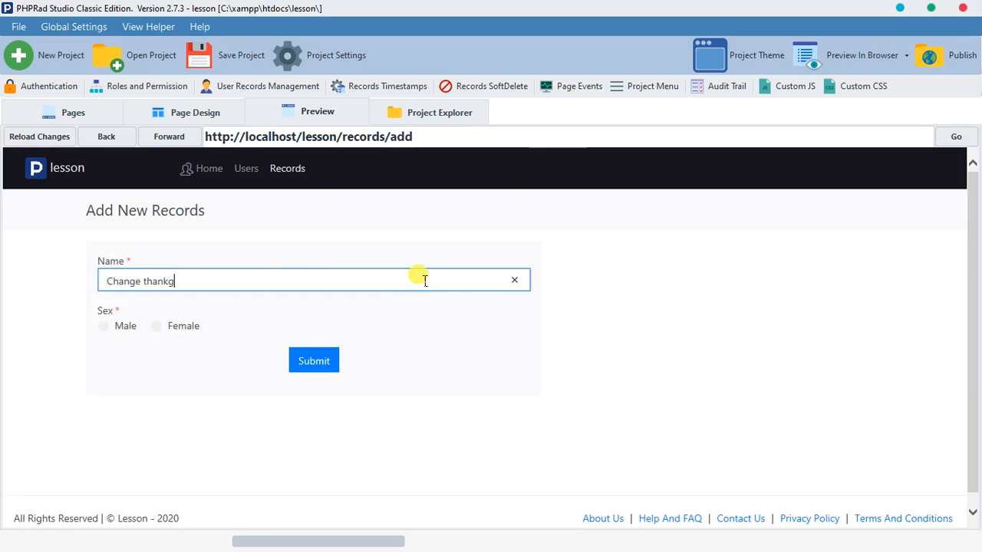
pyautogui.click(104, 328)
pyautogui.click(321, 362)
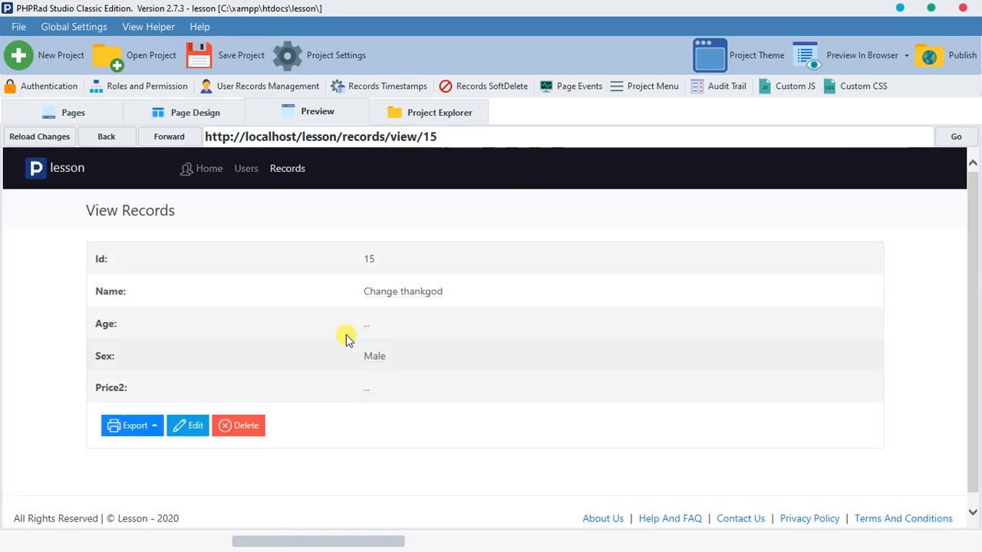
# Check the Users and Records lists after the submission and return to the Records Add page properties
pyautogui.click(247, 170)
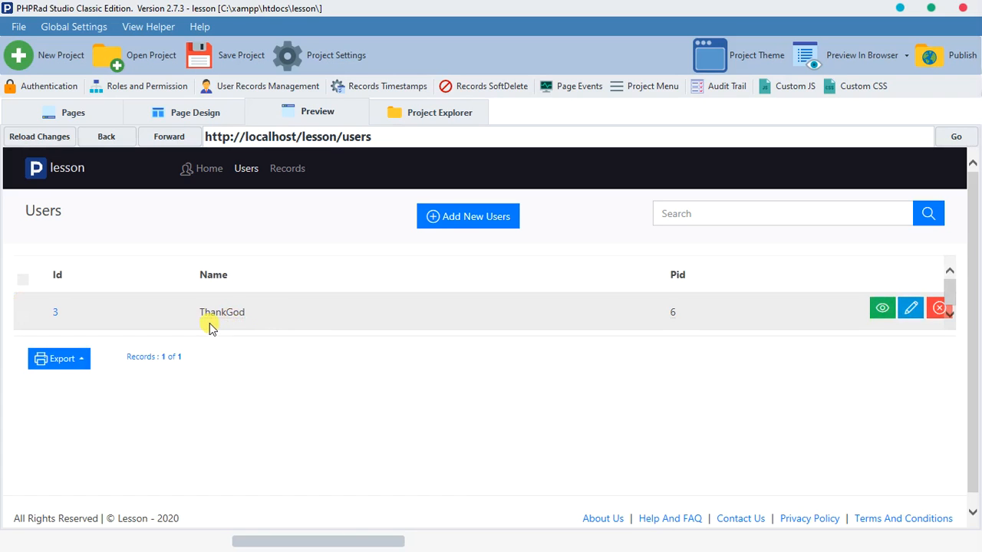
pyautogui.click(287, 171)
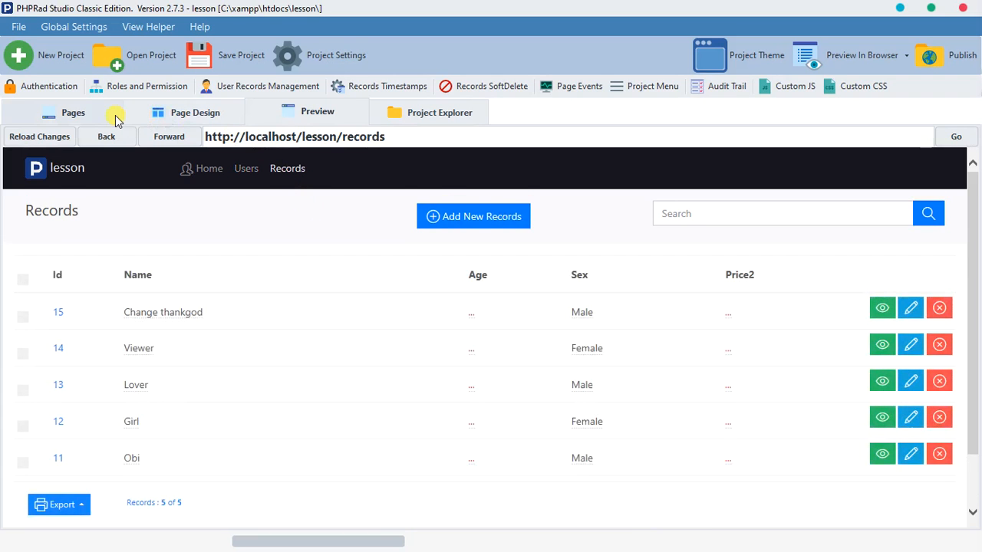
pyautogui.click(70, 113)
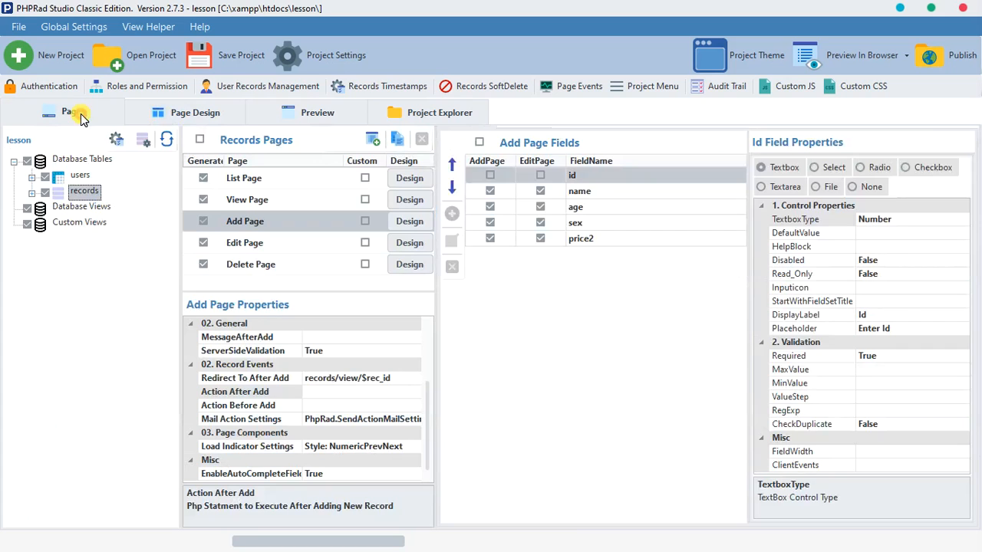
# Open the Action After Add statement editor and copy the example rawQuery UPDATE statement into it
pyautogui.click(299, 391)
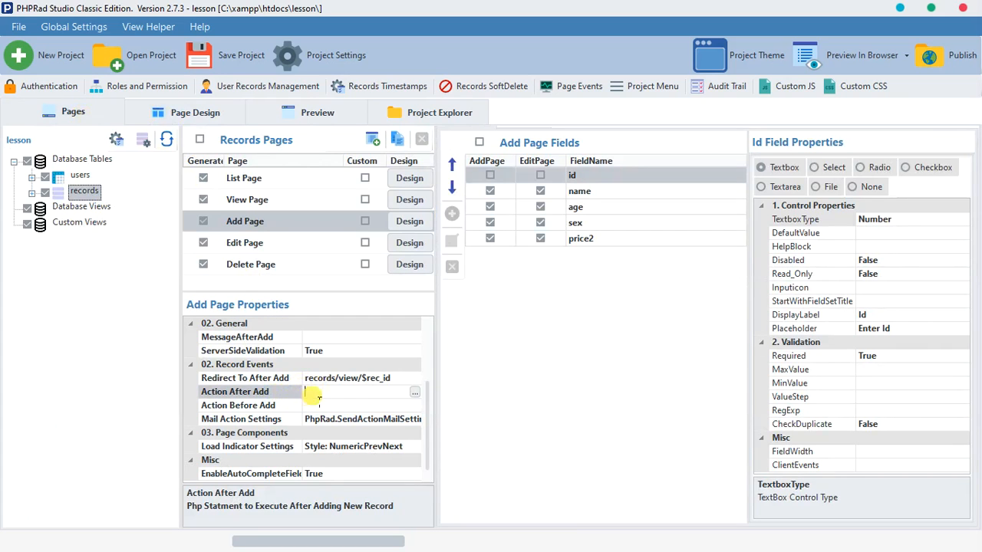
pyautogui.click(356, 405)
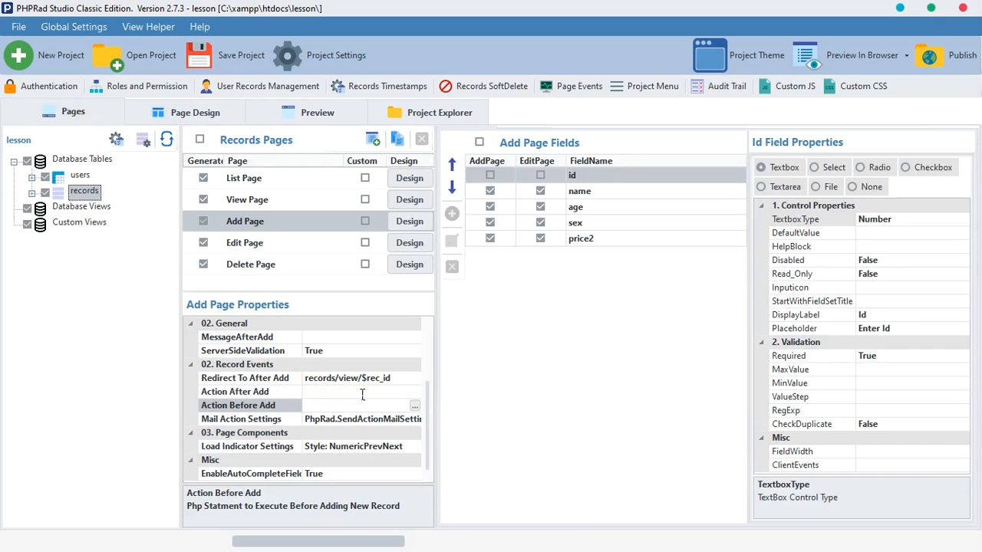
pyautogui.click(357, 392)
pyautogui.click(414, 393)
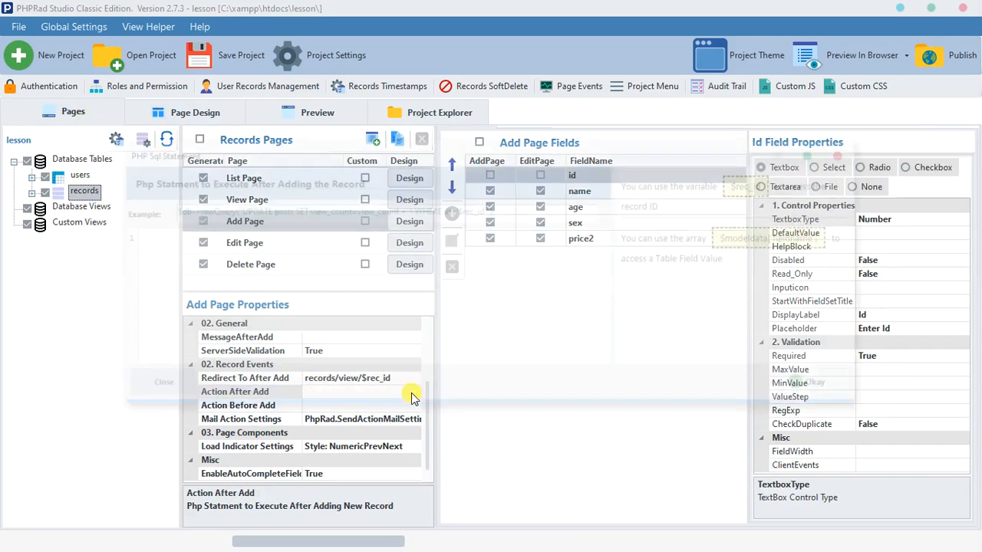
pyautogui.doubleClick(253, 212)
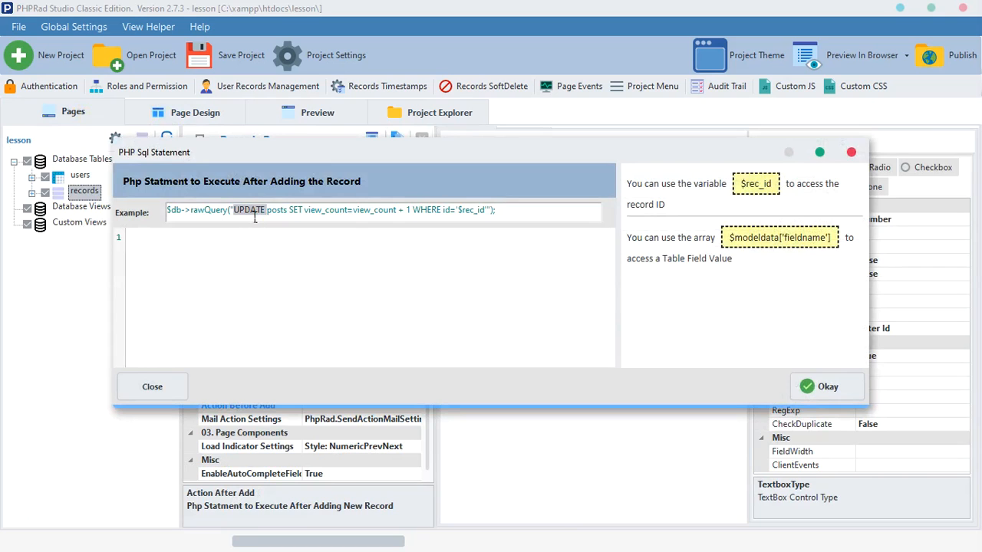
pyautogui.tripleClick(255, 215)
pyautogui.tripleClick(254, 216)
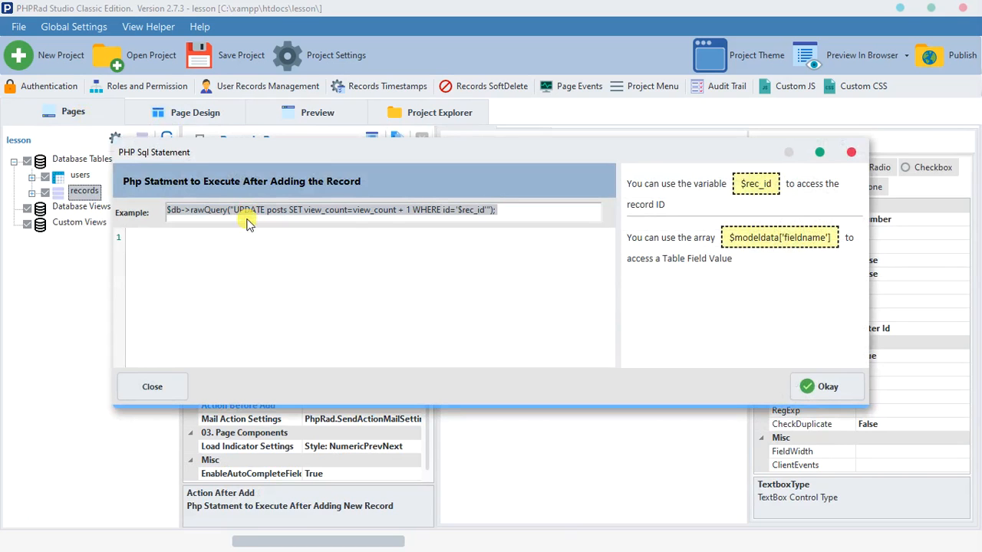
pyautogui.hotkey('ctrl', 'c')
pyautogui.click(252, 248)
pyautogui.hotkey('ctrl', 'v')
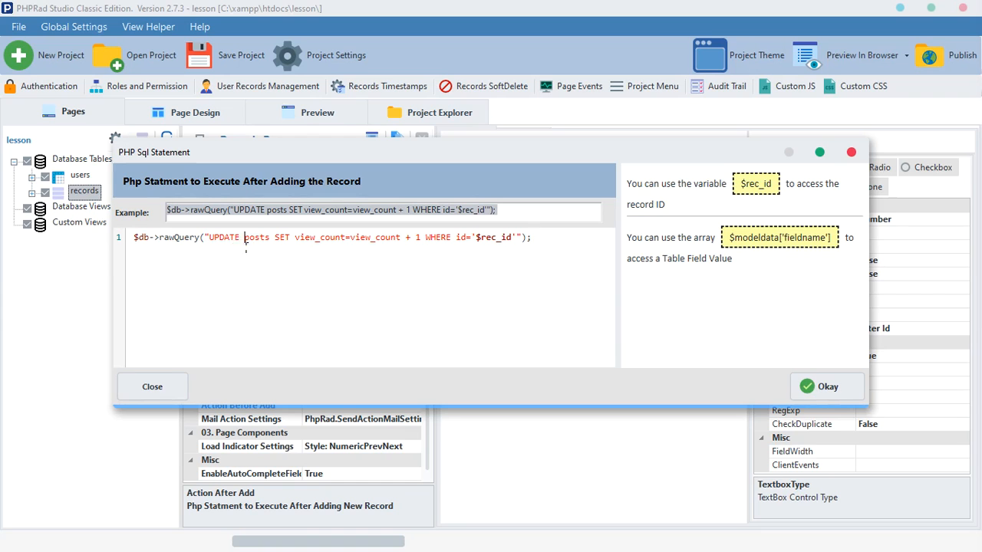
# Change the table targeted by the UPDATE statement from posts to users
pyautogui.moveTo(250, 154); pyautogui.dragTo(307, 158)
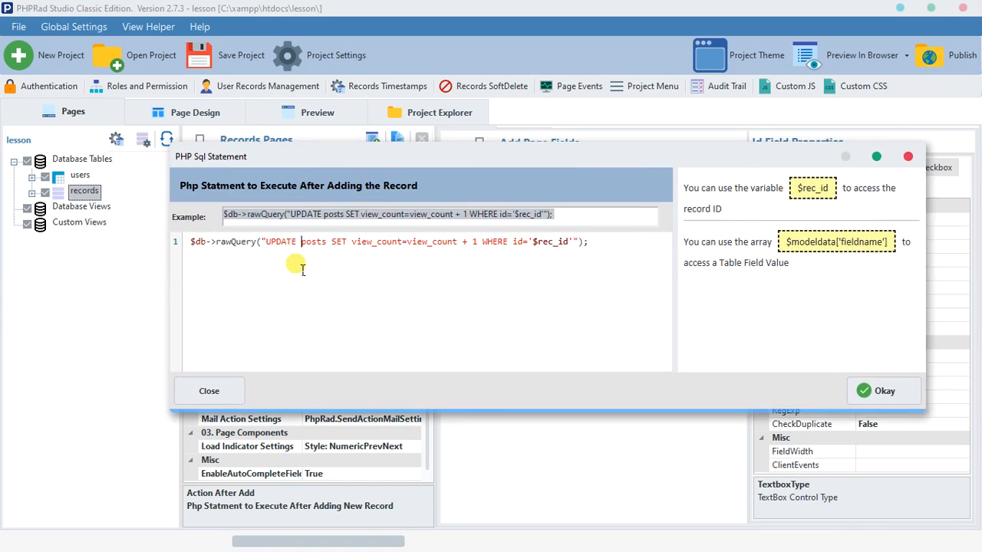
pyautogui.moveTo(265, 244); pyautogui.dragTo(298, 244)
pyautogui.click(67, 173)
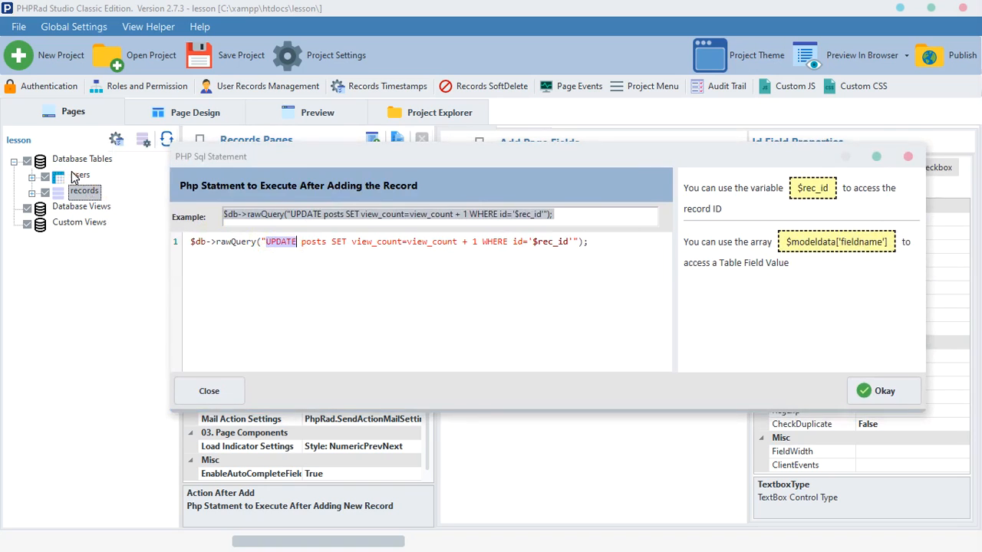
pyautogui.click(76, 177)
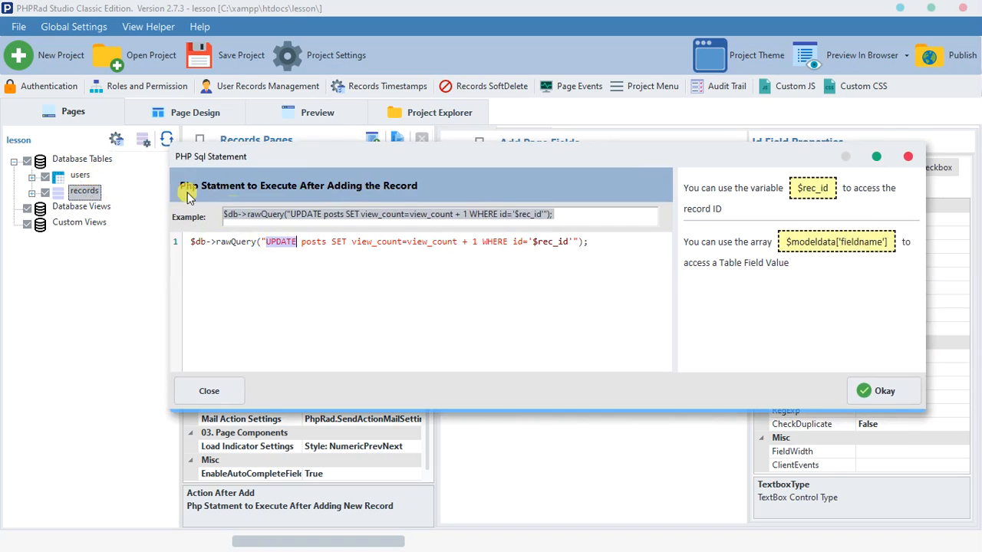
pyautogui.moveTo(328, 243); pyautogui.dragTo(314, 244)
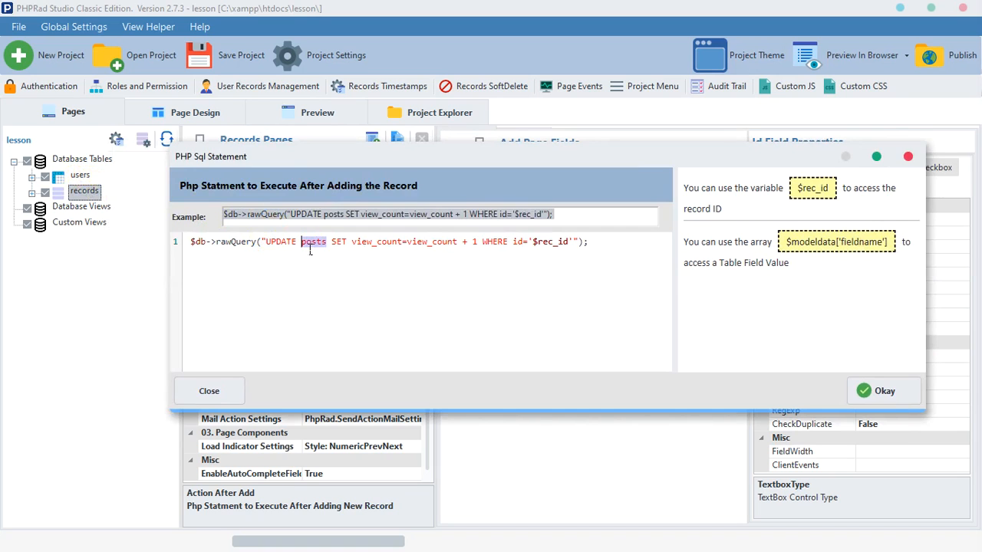
pyautogui.write('users')
# Replace the view_count column being set in the statement with pid
pyautogui.moveTo(402, 243); pyautogui.dragTo(360, 246)
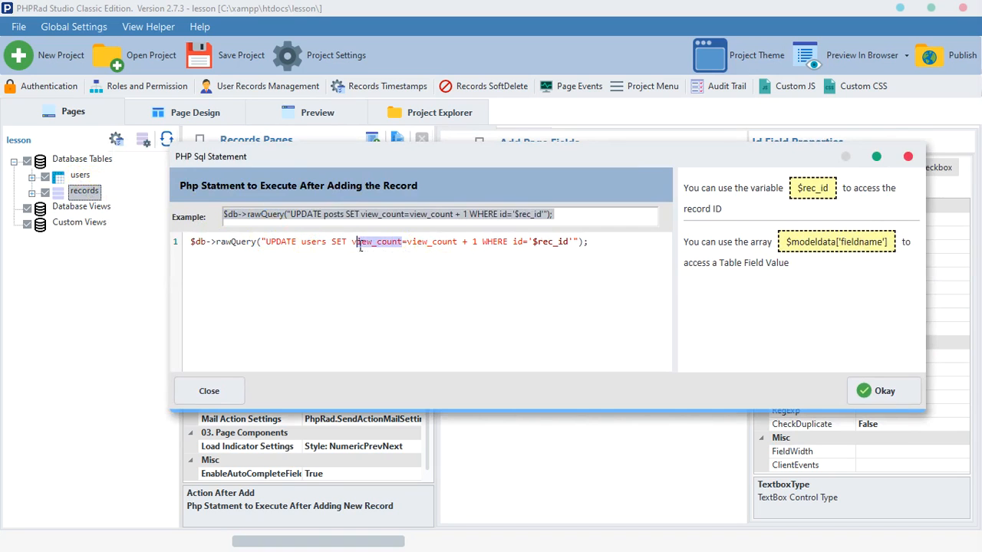
pyautogui.write('in')
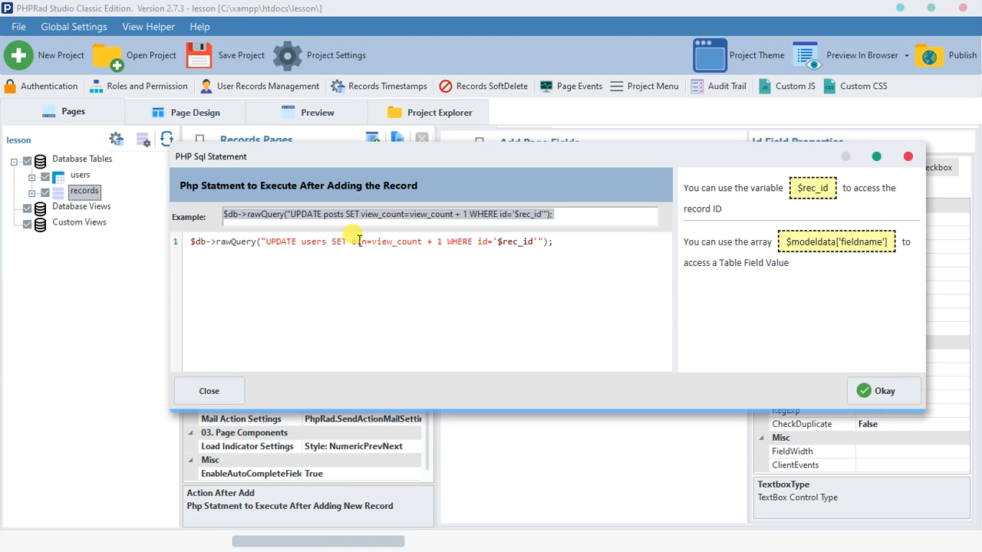
pyautogui.press('BackSpace')
pyautogui.press('BackSpace')
pyautogui.press('BackSpace')
pyautogui.write('pid')
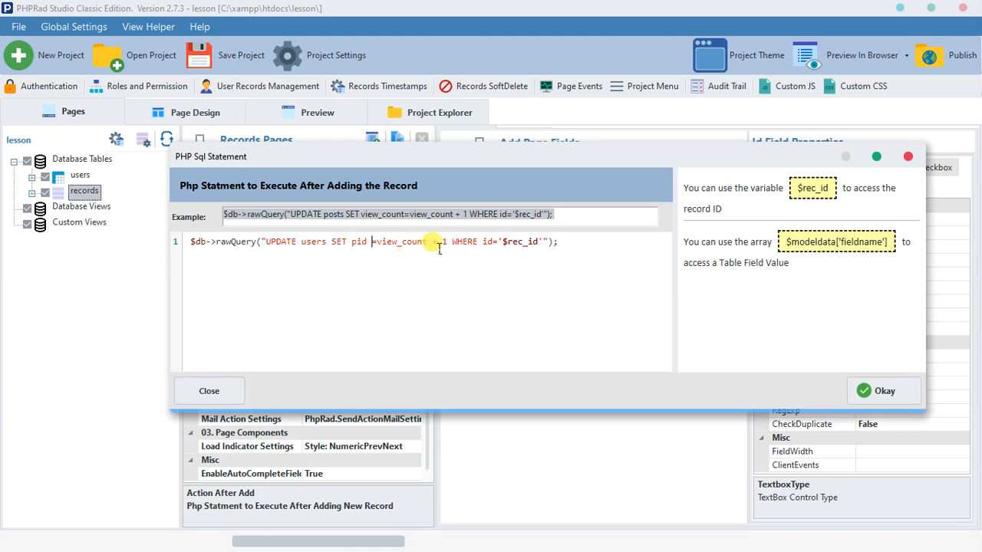
# Replace the expression view_count + 1 assigned to pid with an empty pair of single quotes
pyautogui.moveTo(428, 244); pyautogui.dragTo(381, 246)
pyautogui.press('BackSpace')
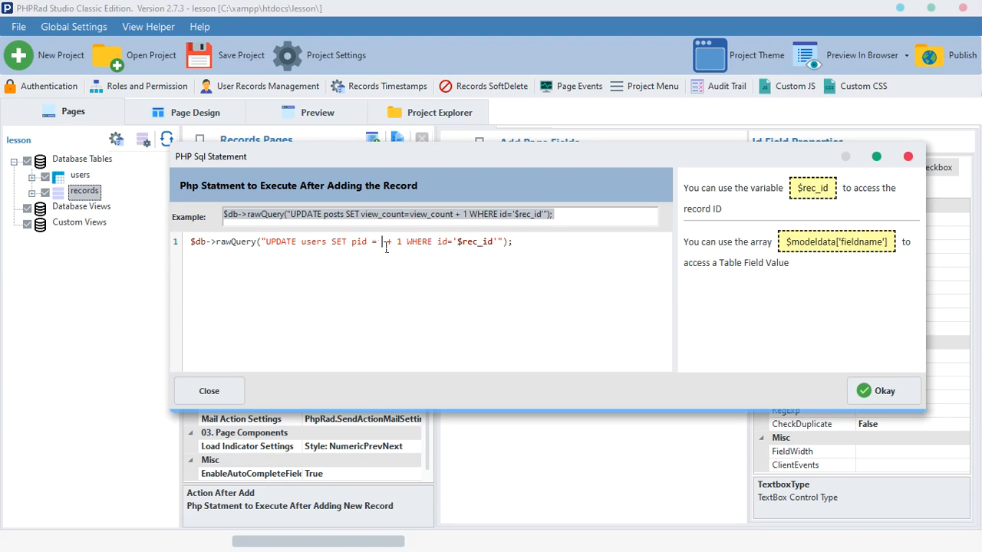
pyautogui.write("''")
pyautogui.click(419, 245)
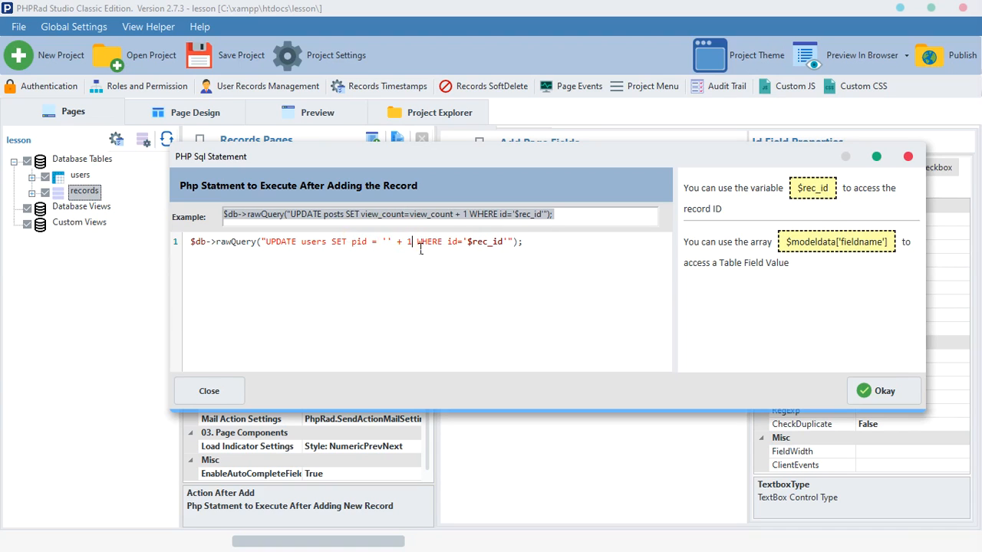
pyautogui.press('BackSpace')
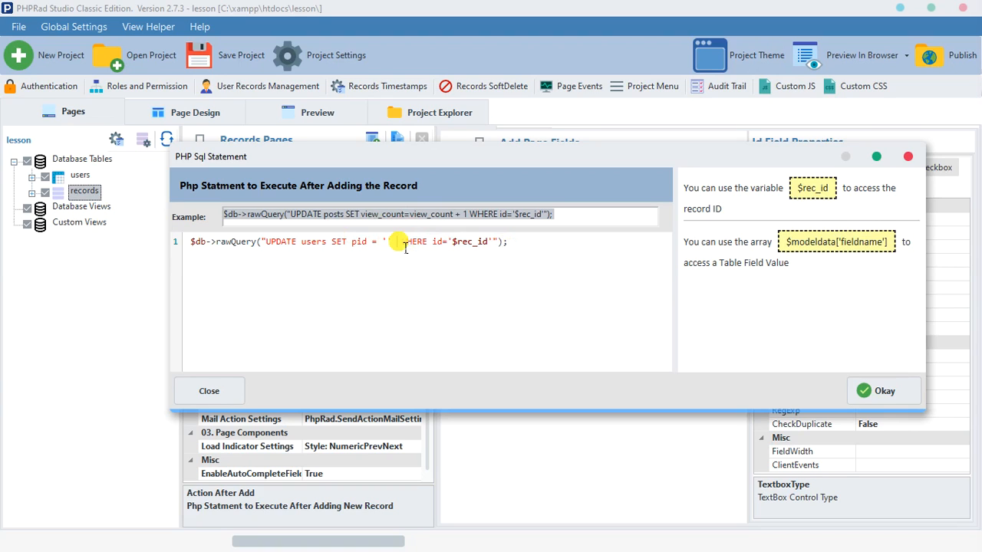
pyautogui.press('BackSpace')
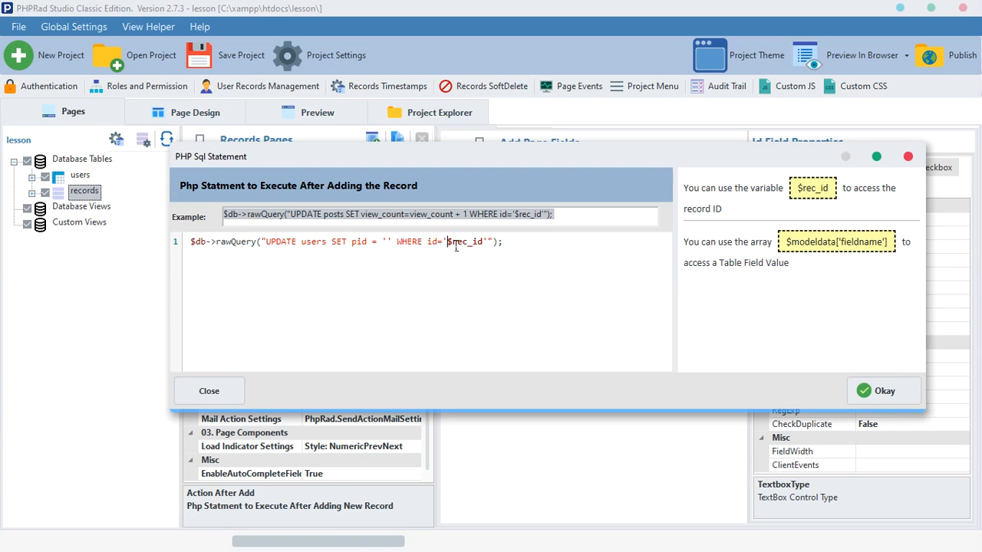
# Replace $rec_id in the WHERE clause with 3 so the condition reads id='3'
pyautogui.moveTo(448, 244); pyautogui.dragTo(488, 246)
pyautogui.click(489, 247)
pyautogui.moveTo(484, 244); pyautogui.dragTo(453, 247)
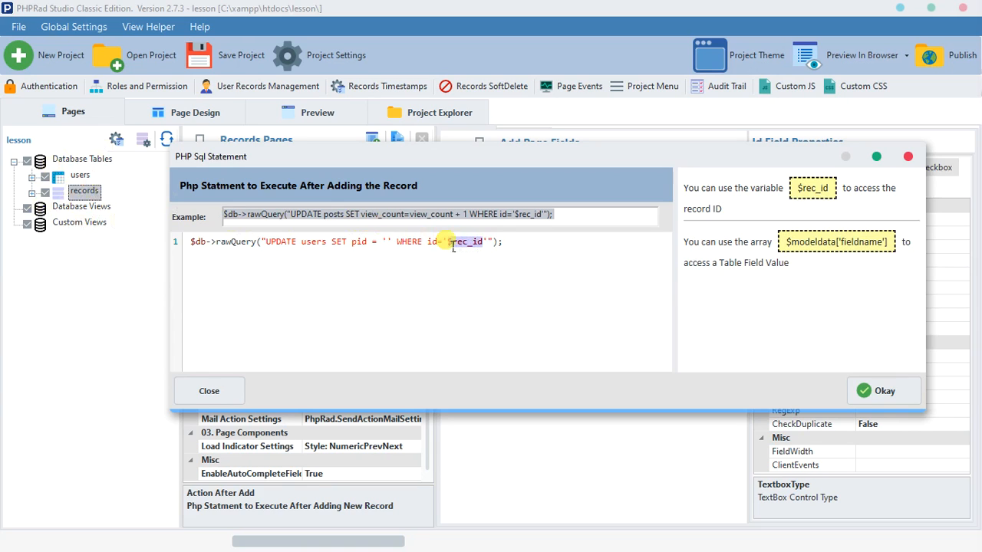
pyautogui.press('BackSpace')
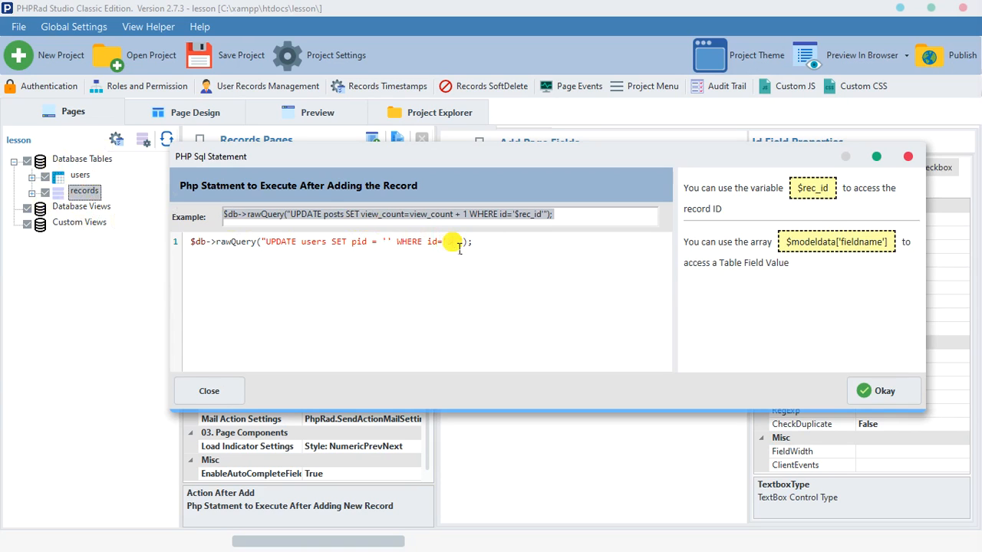
pyautogui.write("'3")
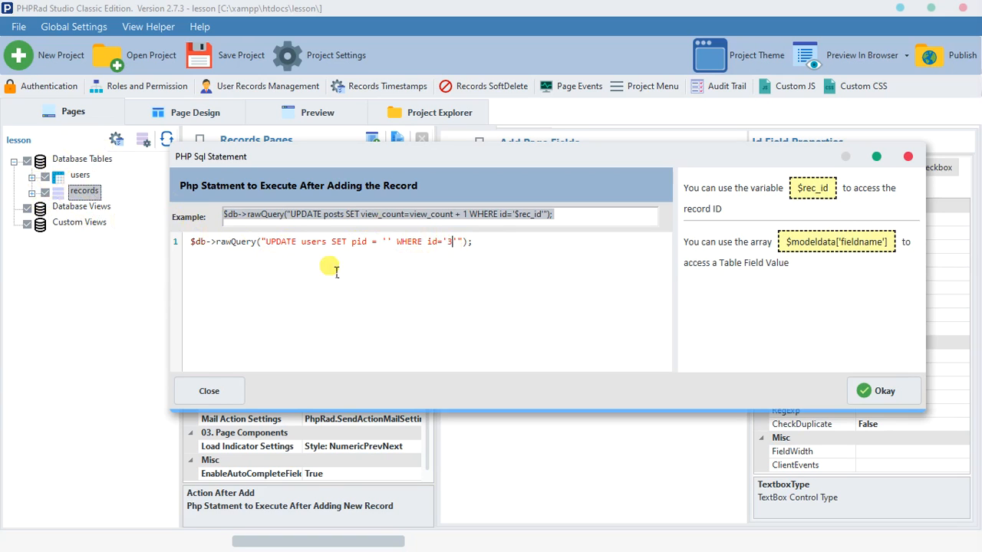
# Insert $modeldata[name] between the quotes as the value assigned to pid
pyautogui.click(368, 244)
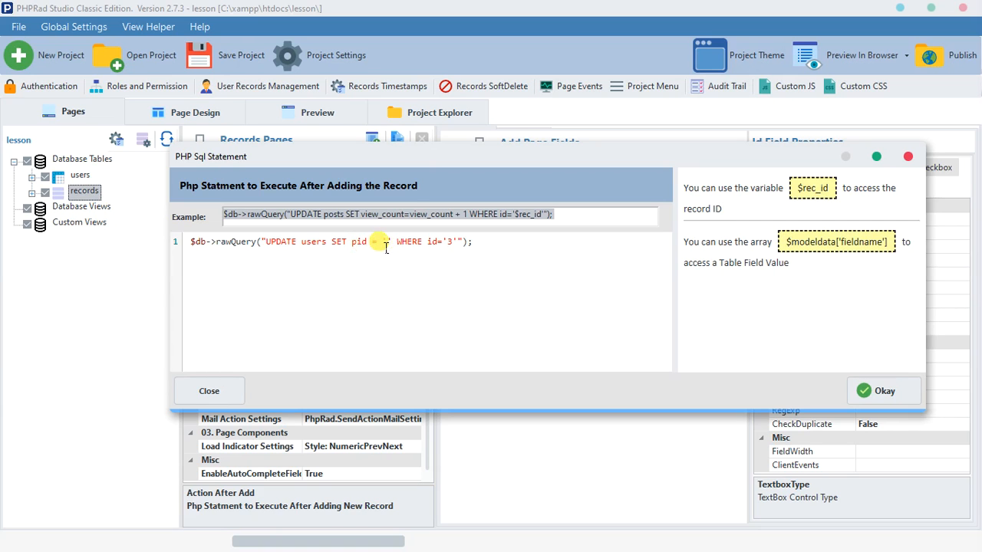
pyautogui.moveTo(430, 164); pyautogui.dragTo(440, 360)
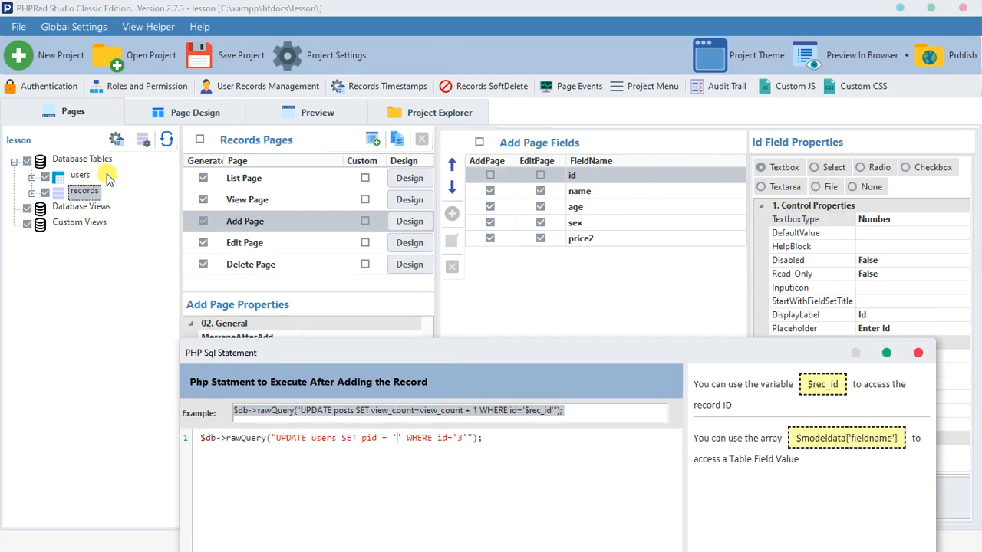
pyautogui.moveTo(478, 351); pyautogui.dragTo(455, 212)
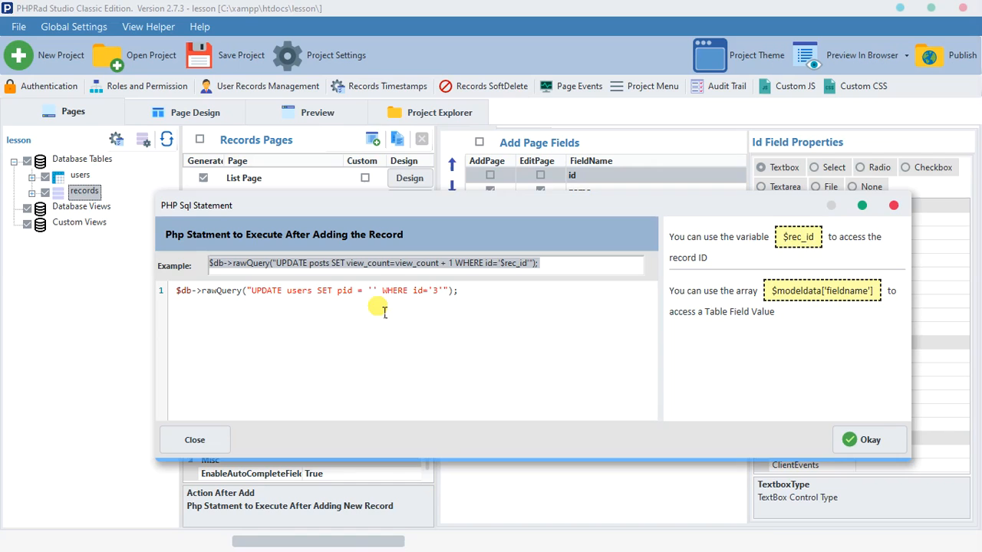
pyautogui.click(373, 292)
pyautogui.write('$')
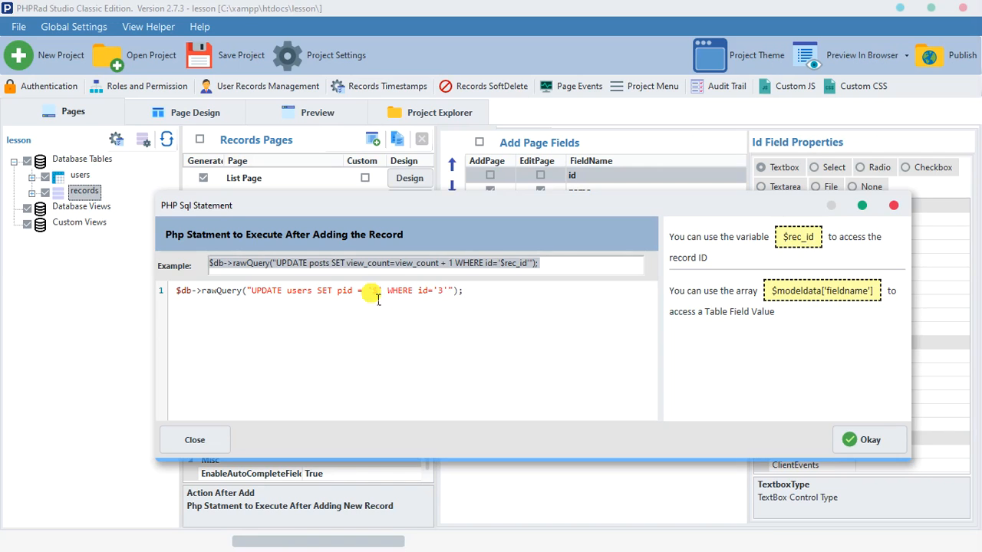
pyautogui.press('BackSpace')
pyautogui.press('Delete')
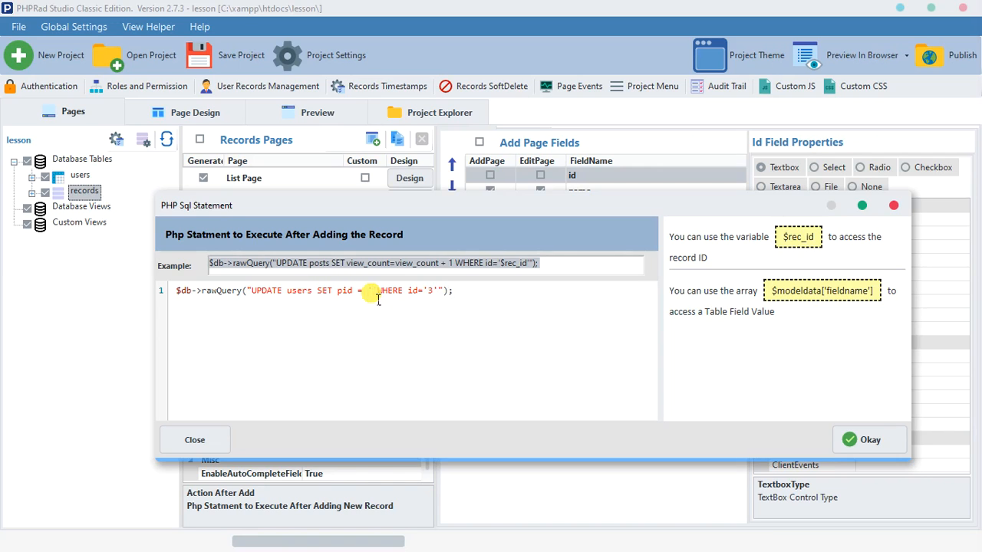
pyautogui.press('BackSpace')
pyautogui.write("'")
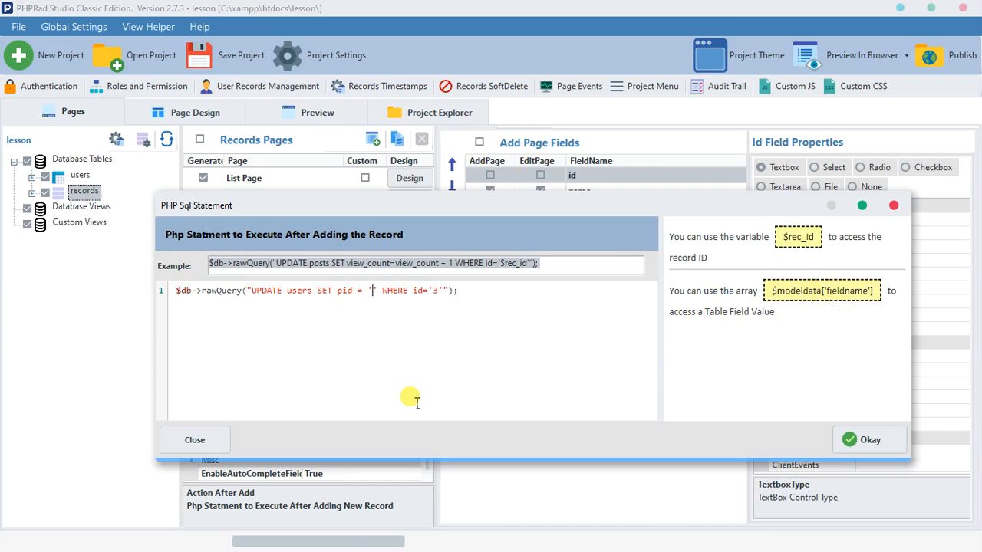
pyautogui.write('$modeldata[')
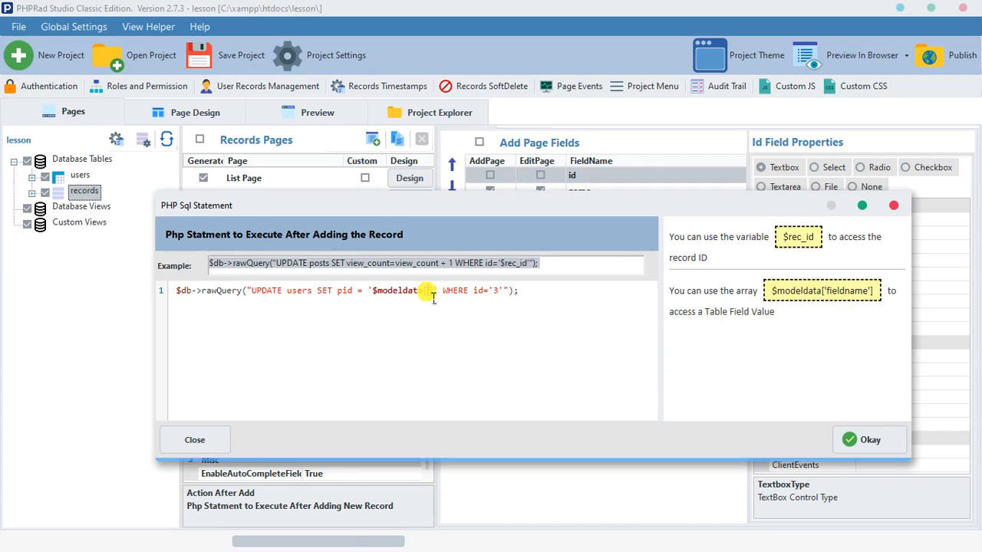
pyautogui.write('name')
# Review the name field reference and accept the PHP statement to execute after adding the record
pyautogui.moveTo(428, 291); pyautogui.dragTo(451, 294)
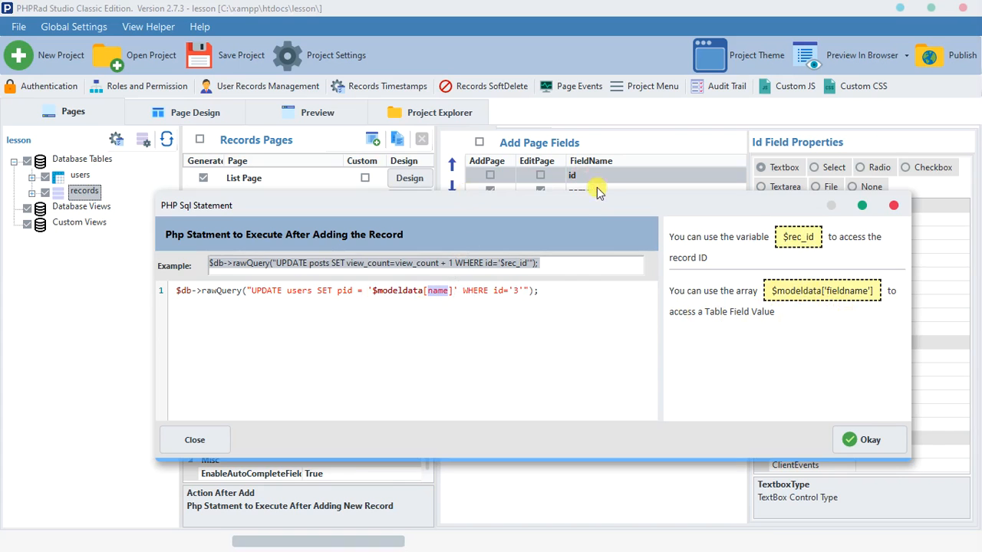
pyautogui.moveTo(587, 215); pyautogui.dragTo(577, 189)
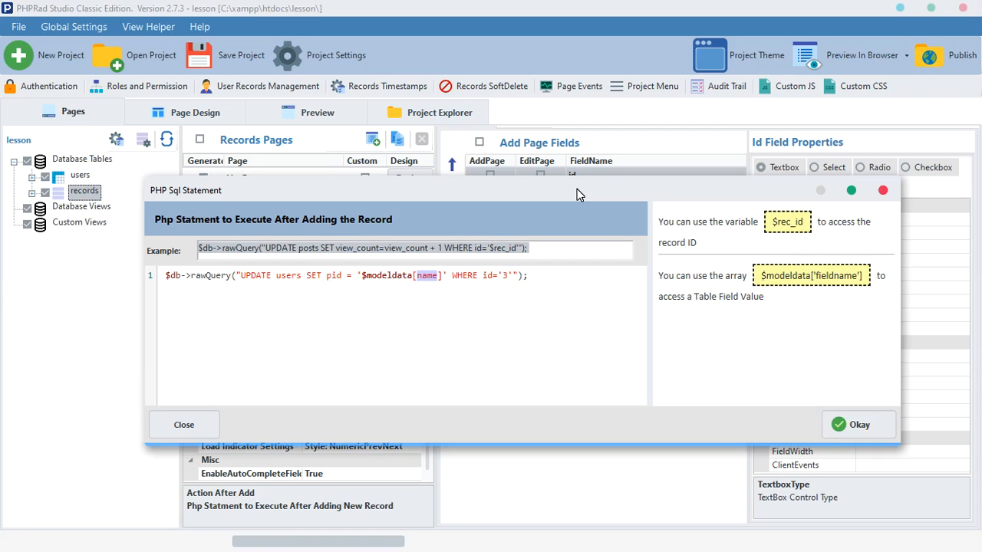
pyautogui.click(520, 284)
pyautogui.click(851, 416)
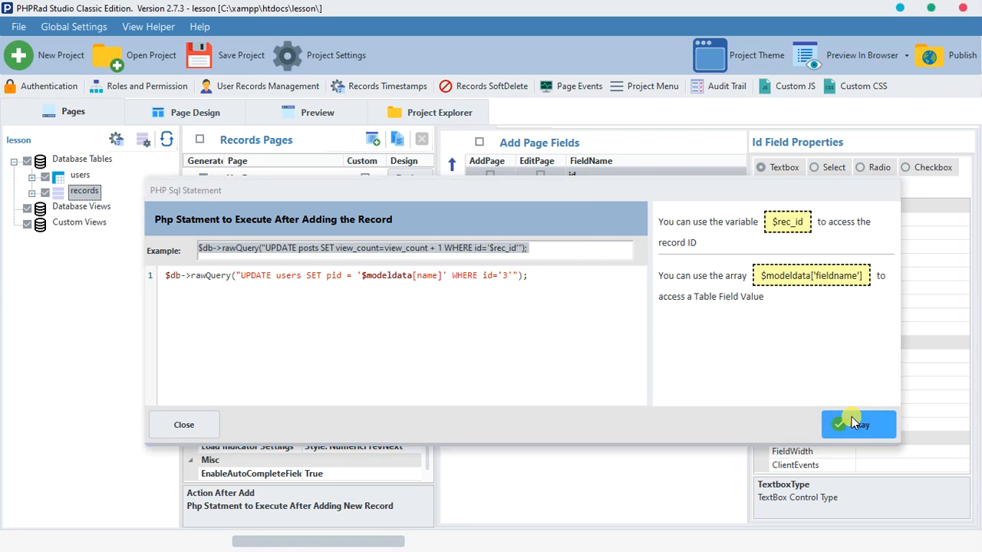
# In the preview, add a record named New Pid with sex Female and check the pid in the Users list
pyautogui.click(294, 121)
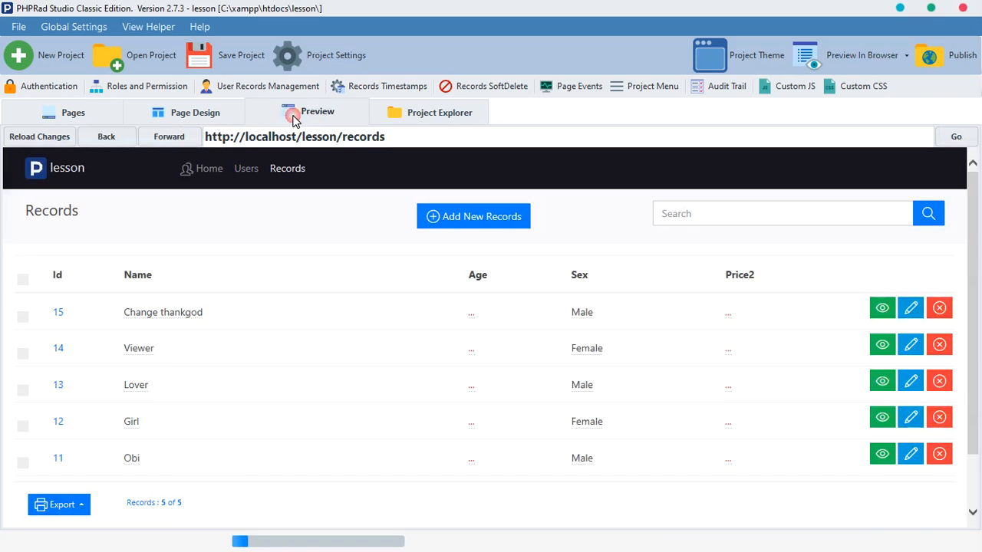
pyautogui.click(447, 228)
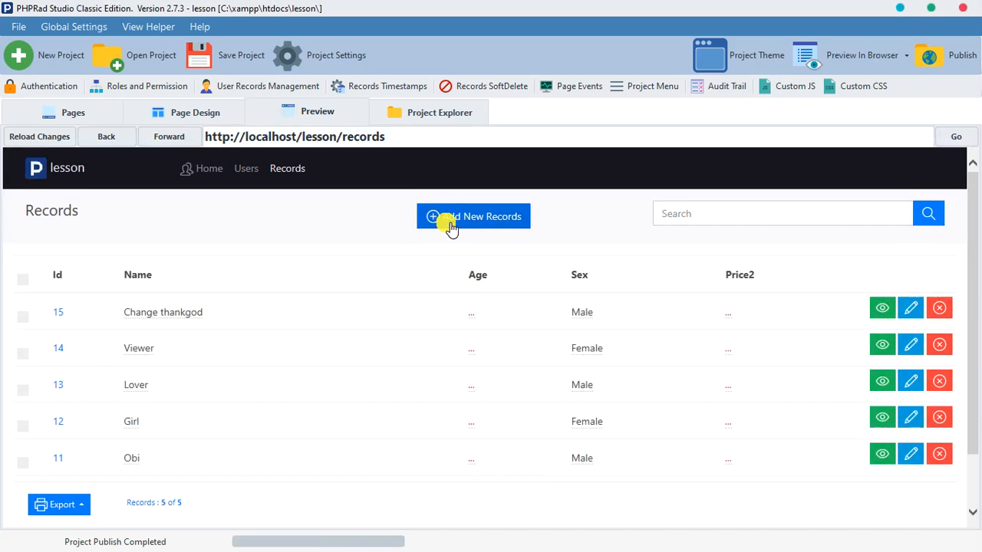
pyautogui.click(451, 226)
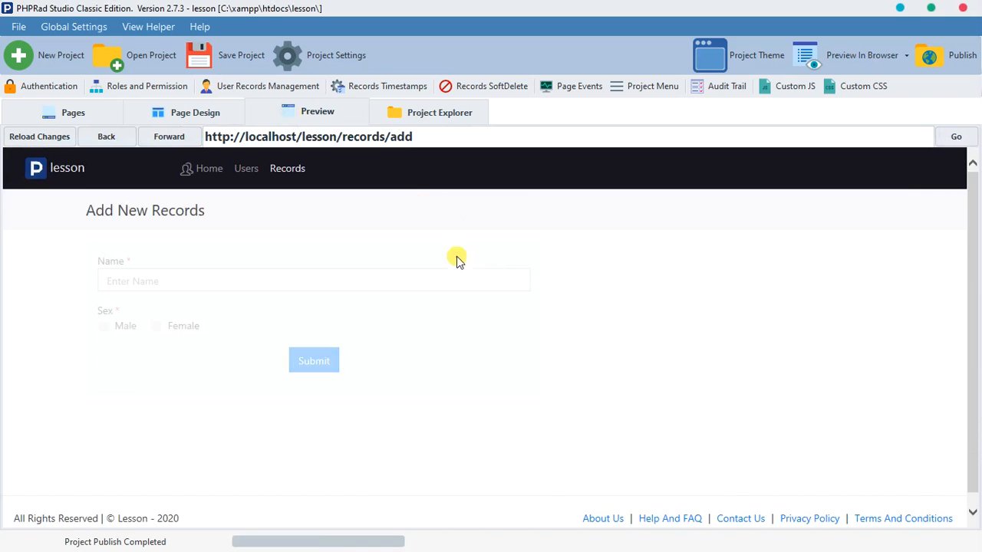
pyautogui.click(321, 277)
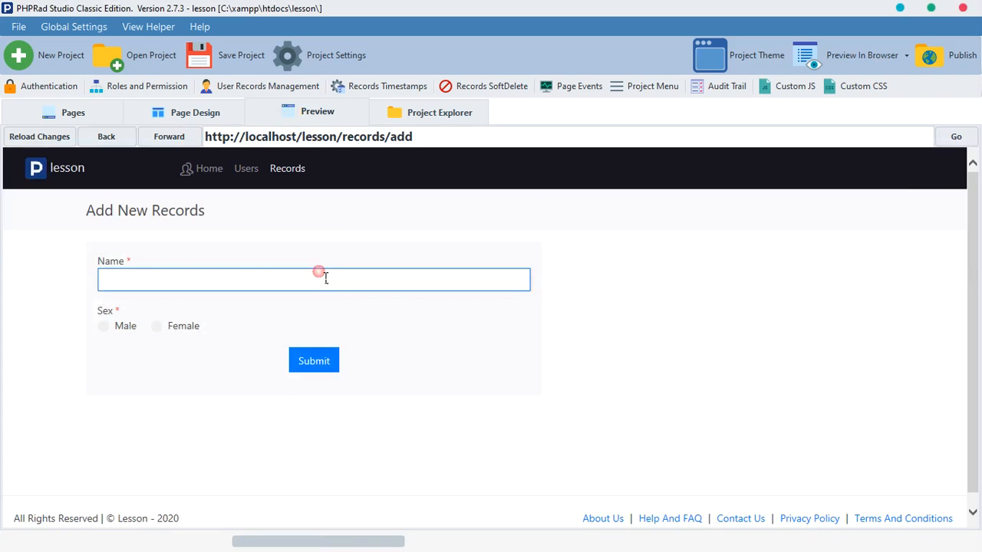
pyautogui.write('New Pid')
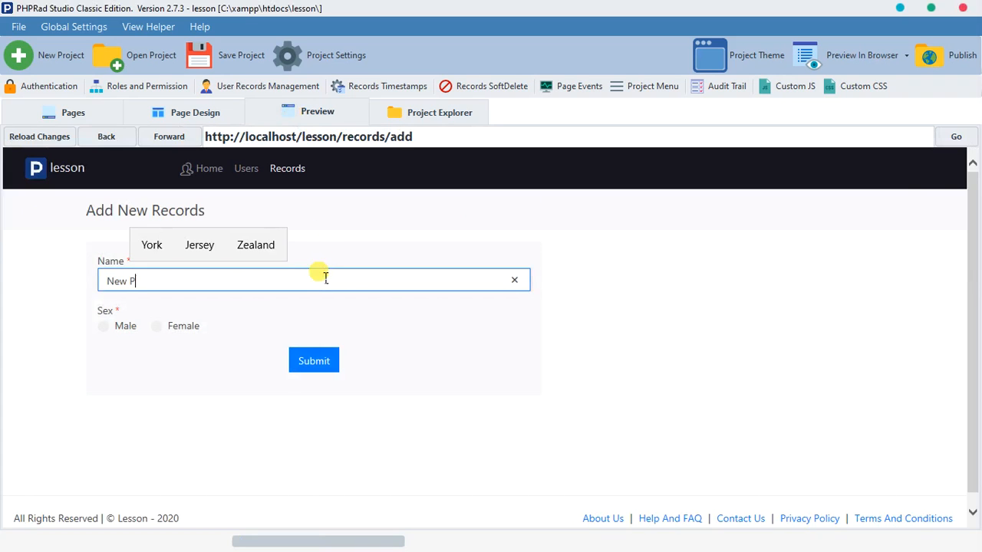
pyautogui.click(156, 326)
pyautogui.click(322, 362)
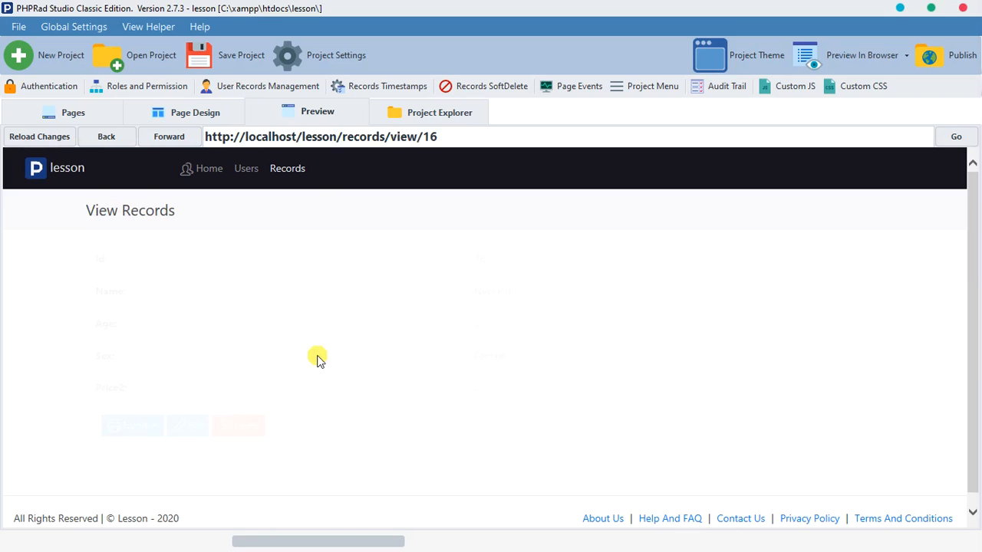
pyautogui.click(245, 168)
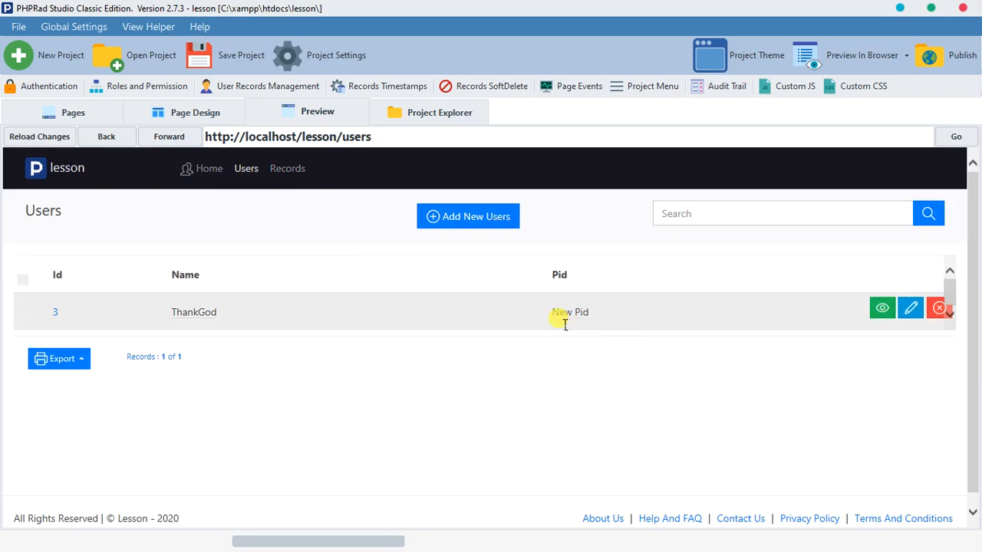
pyautogui.moveTo(594, 312); pyautogui.dragTo(564, 315)
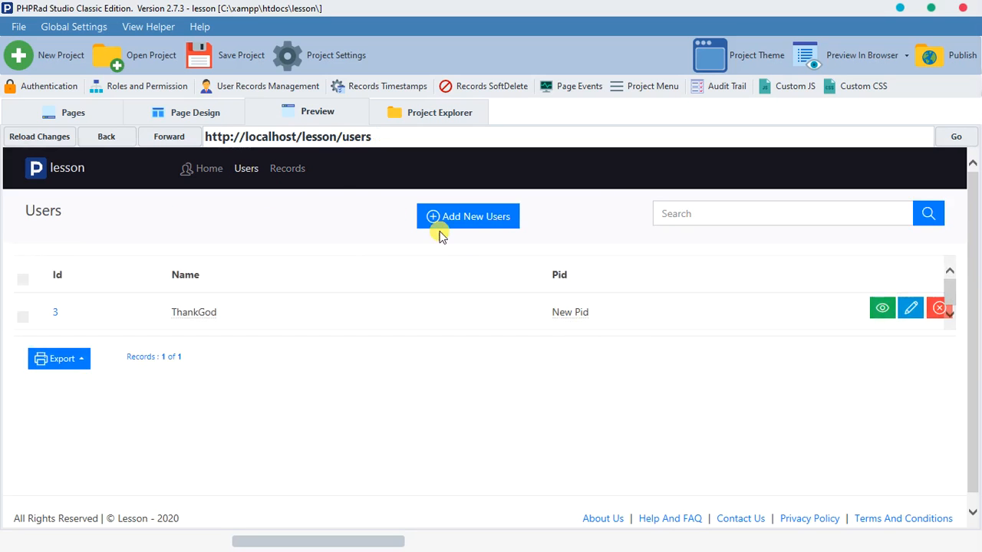
# Add another record named Hello world with sex Male and check the user's pid in the Users list again
pyautogui.click(296, 172)
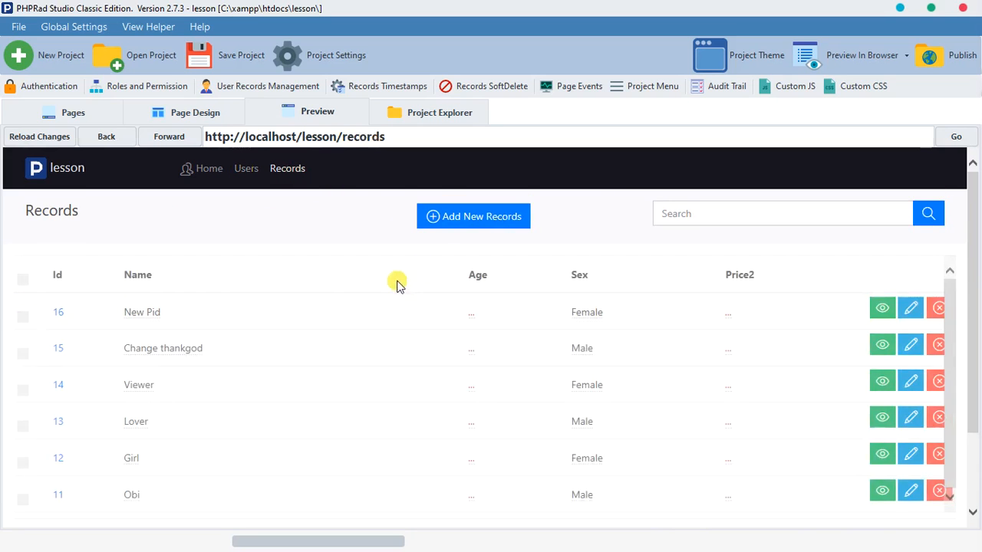
pyautogui.click(476, 218)
pyautogui.click(349, 279)
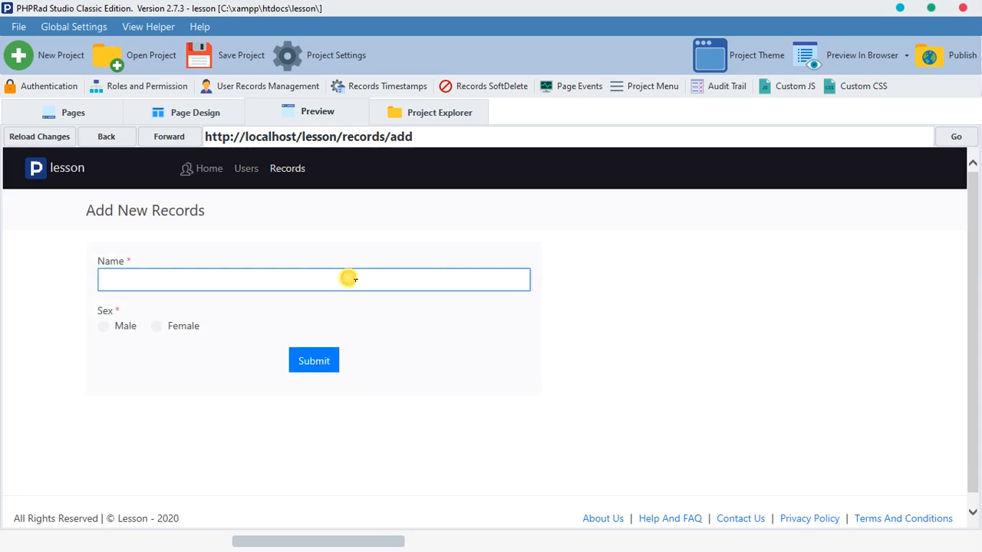
pyautogui.write('Hello word')
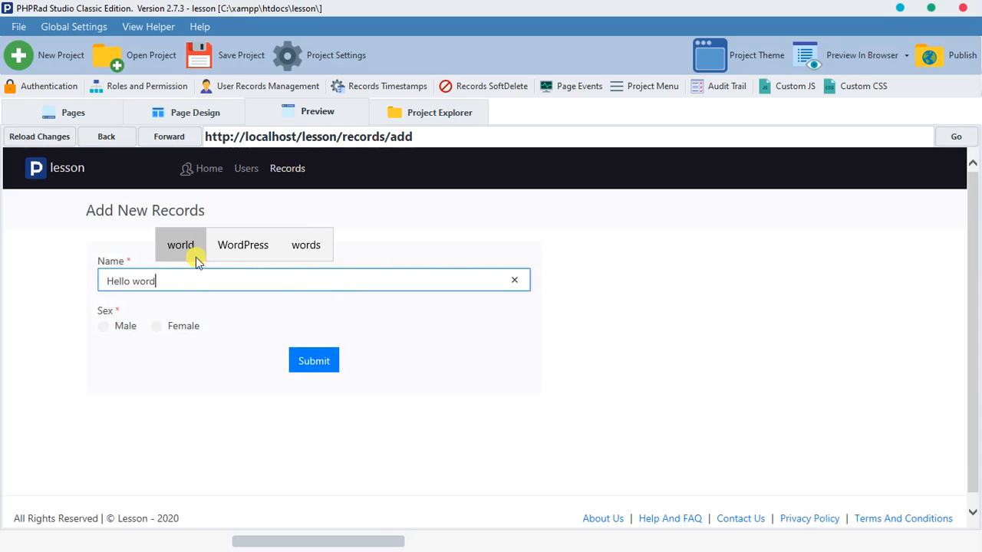
pyautogui.click(163, 326)
pyautogui.press('BackSpace')
pyautogui.write('ld')
pyautogui.click(122, 326)
pyautogui.click(324, 368)
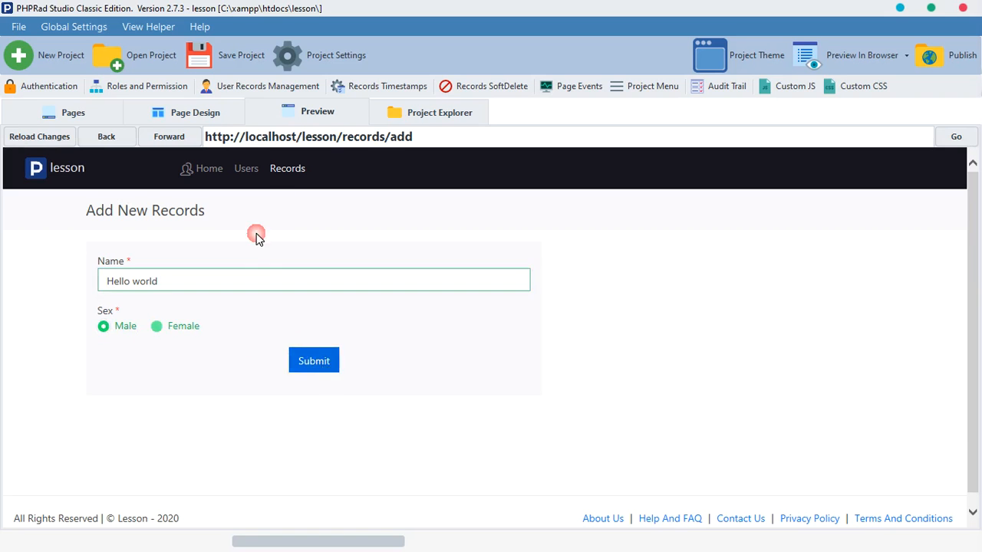
pyautogui.click(248, 170)
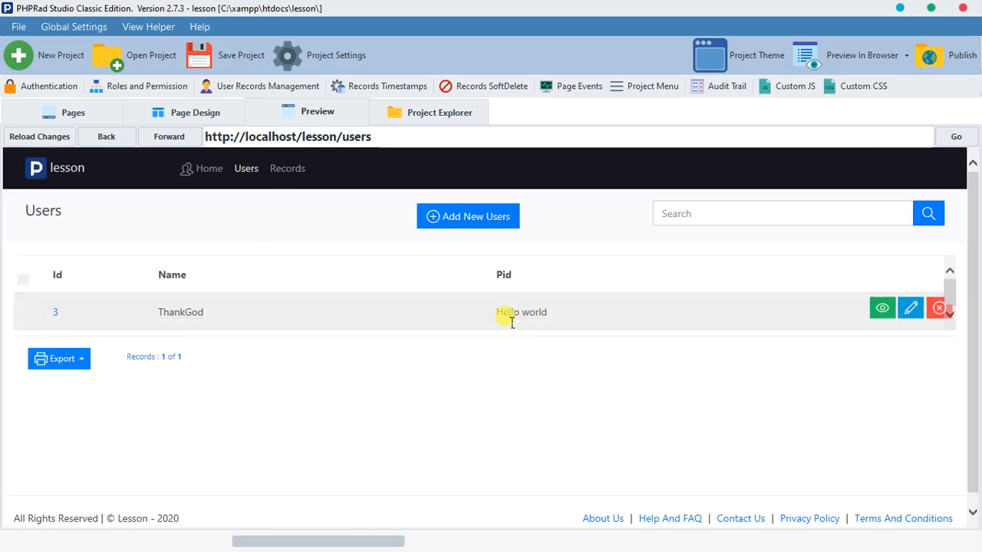
pyautogui.click(596, 310)
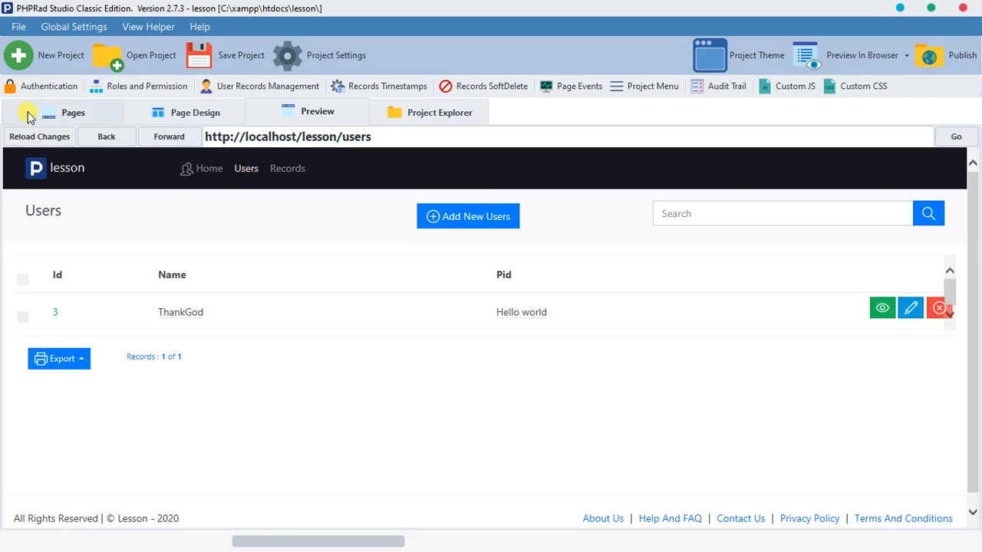
# Compare the properties and fields of the records table's Edit page and Add page, including the name field's properties
pyautogui.click(73, 113)
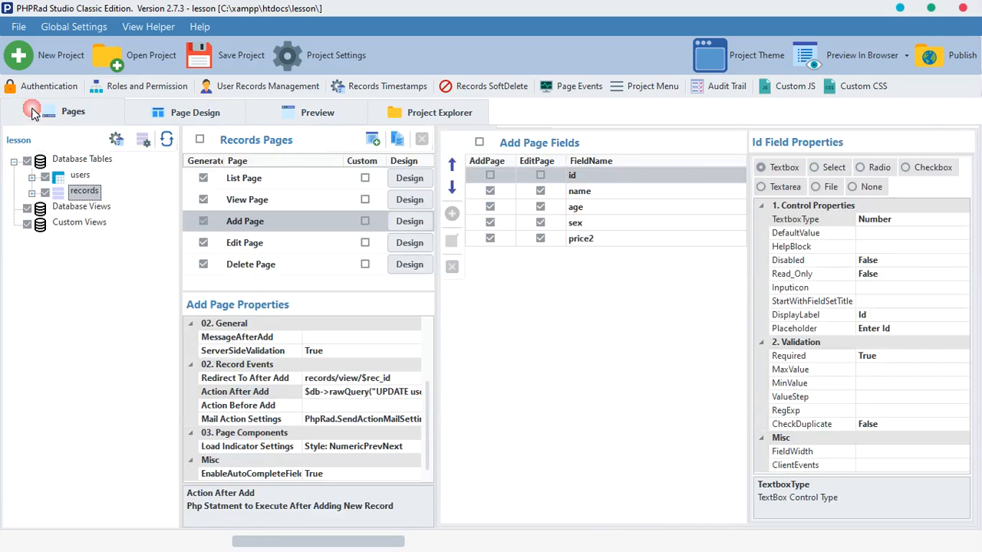
pyautogui.click(284, 244)
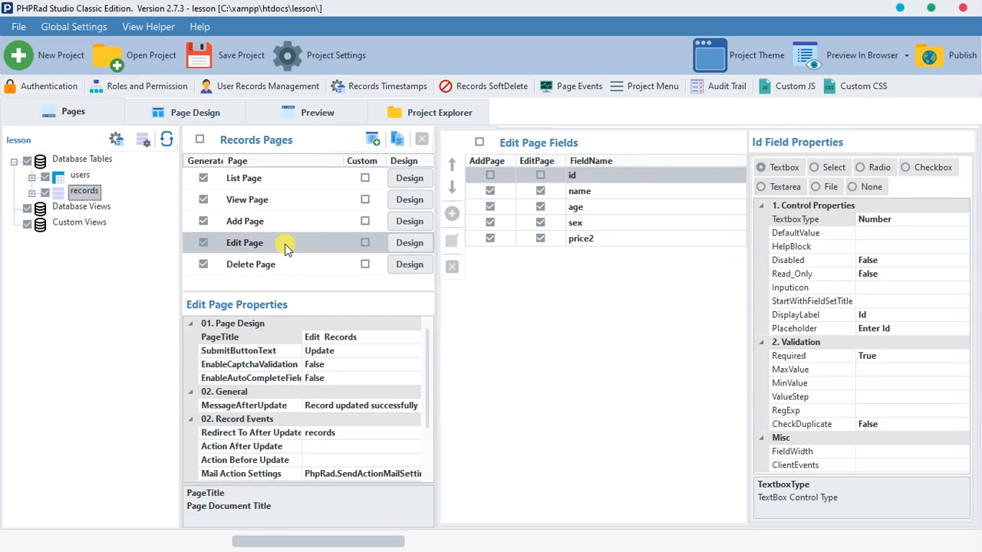
pyautogui.scroll(-2, 358, 399)
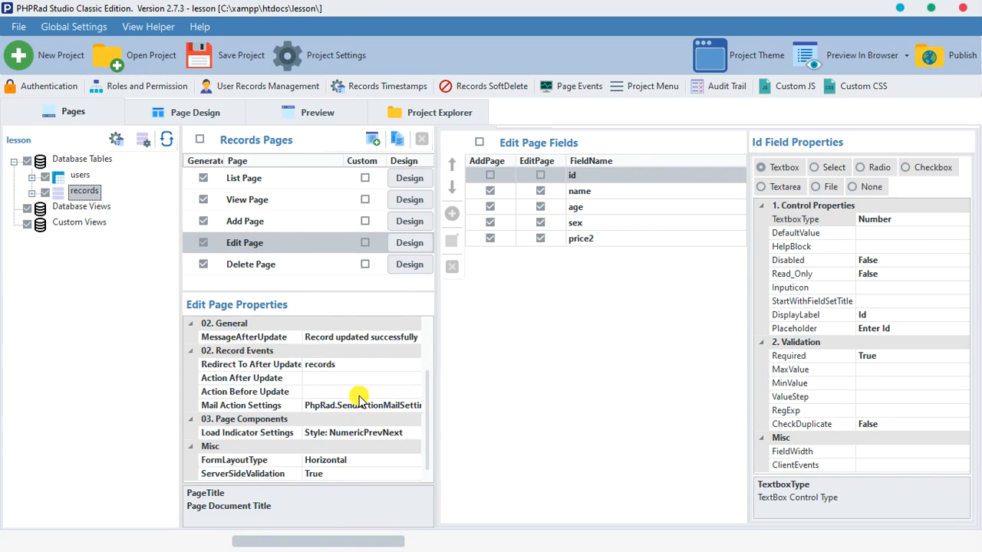
pyautogui.scroll(2, 359, 399)
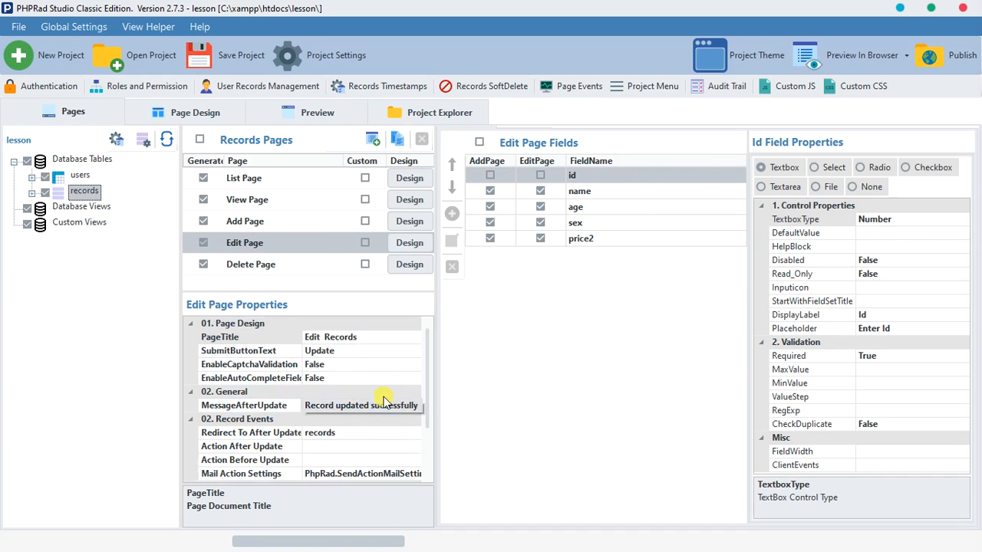
pyautogui.click(295, 220)
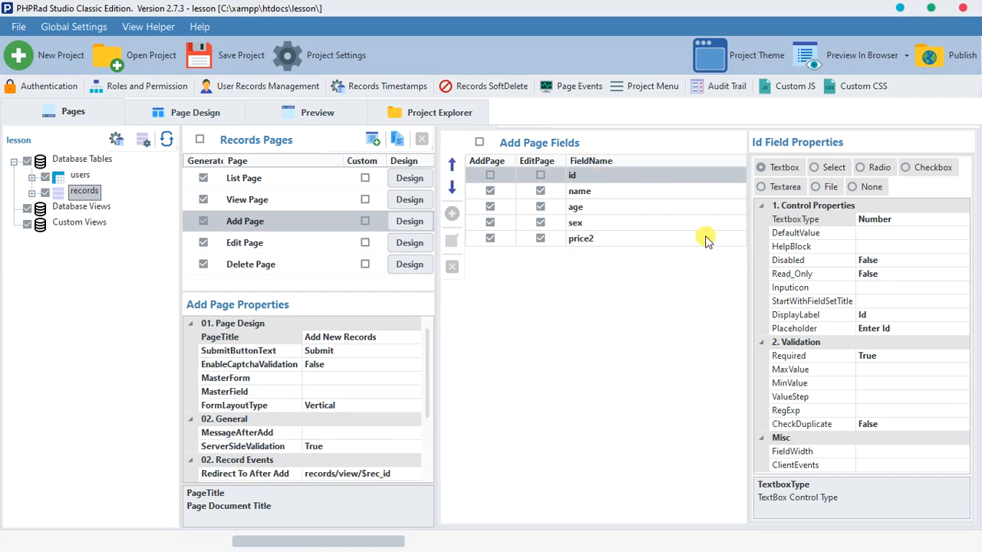
pyautogui.click(278, 244)
pyautogui.click(285, 225)
pyautogui.click(647, 193)
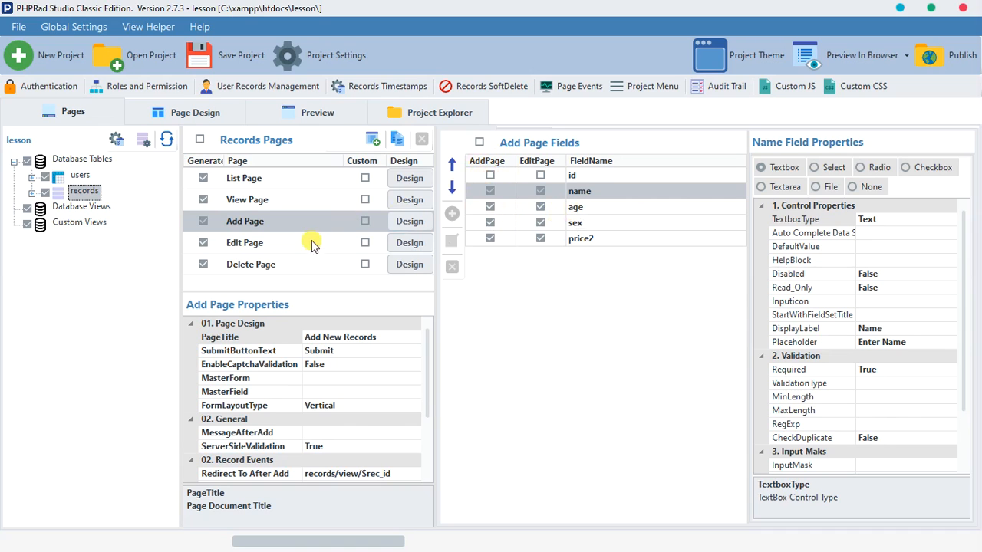
# Add a custom page named hsk with page type Add to the Records pages
pyautogui.click(375, 143)
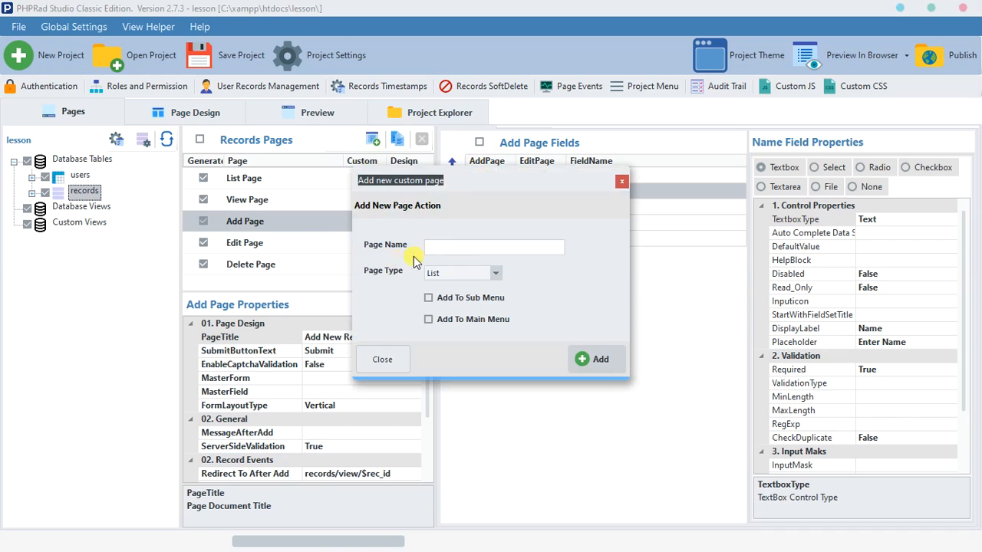
pyautogui.click(468, 249)
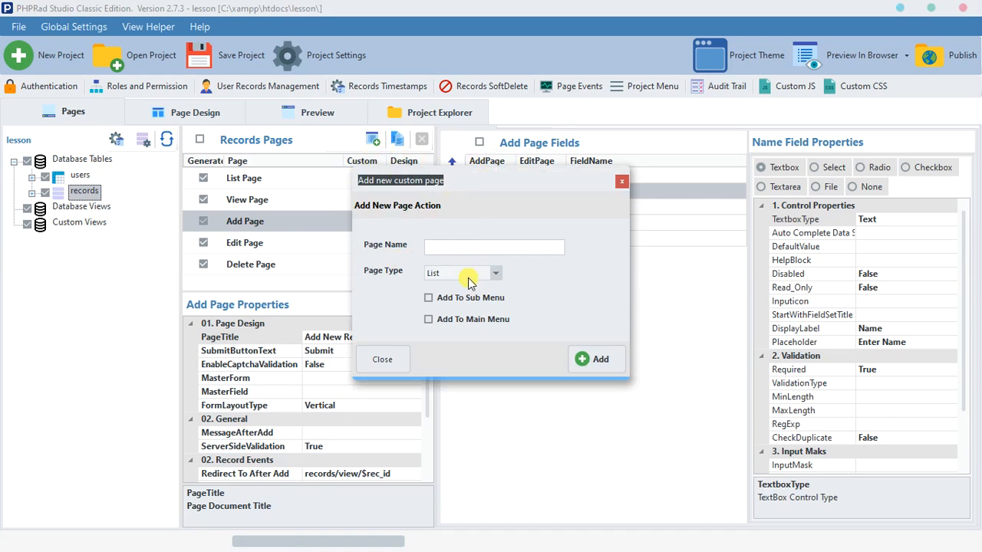
pyautogui.click(456, 248)
pyautogui.click(494, 273)
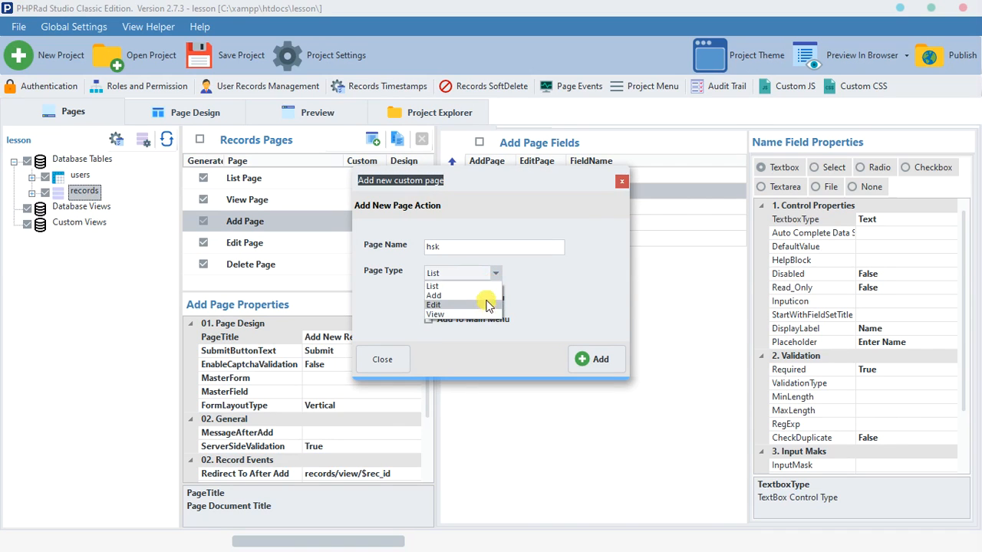
pyautogui.click(486, 295)
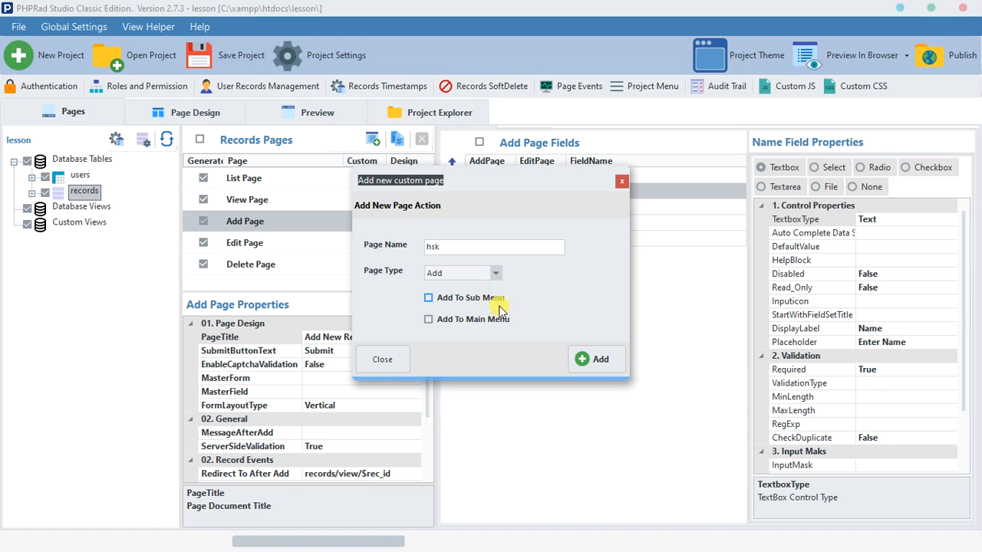
pyautogui.click(586, 375)
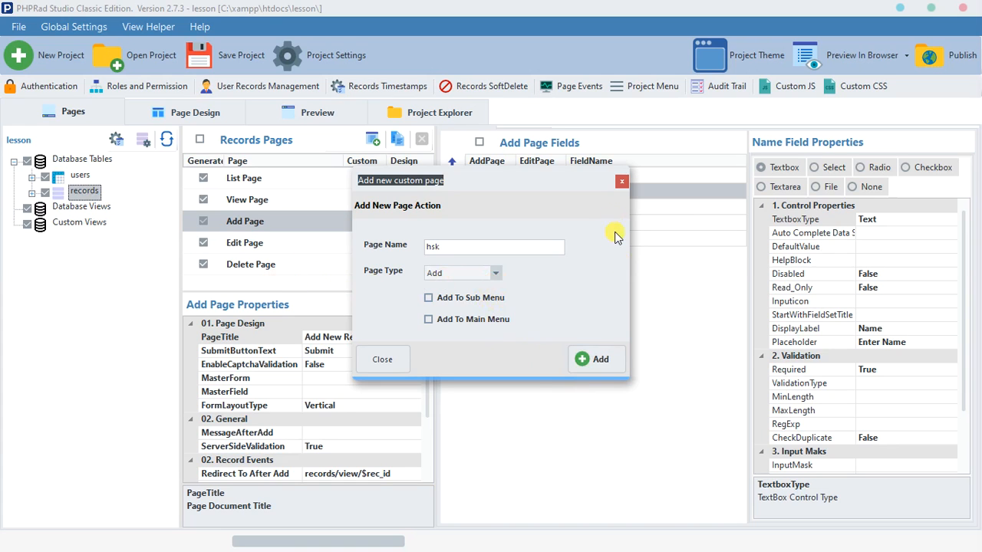
pyautogui.click(606, 357)
# Compare the hsk page's properties and fields with those of the Edit page, and delete the hsk page
pyautogui.scroll(-1, 287, 250)
pyautogui.click(275, 271)
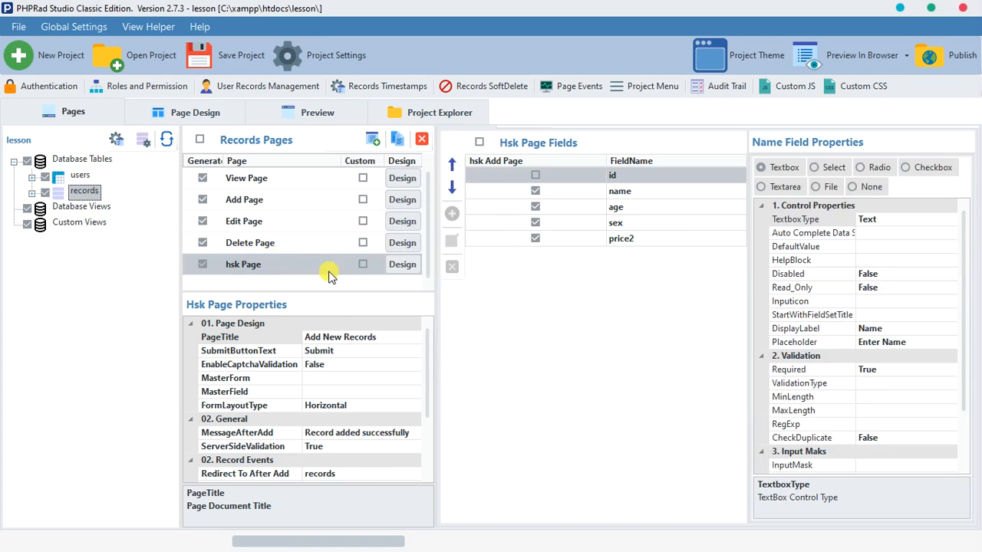
pyautogui.click(305, 221)
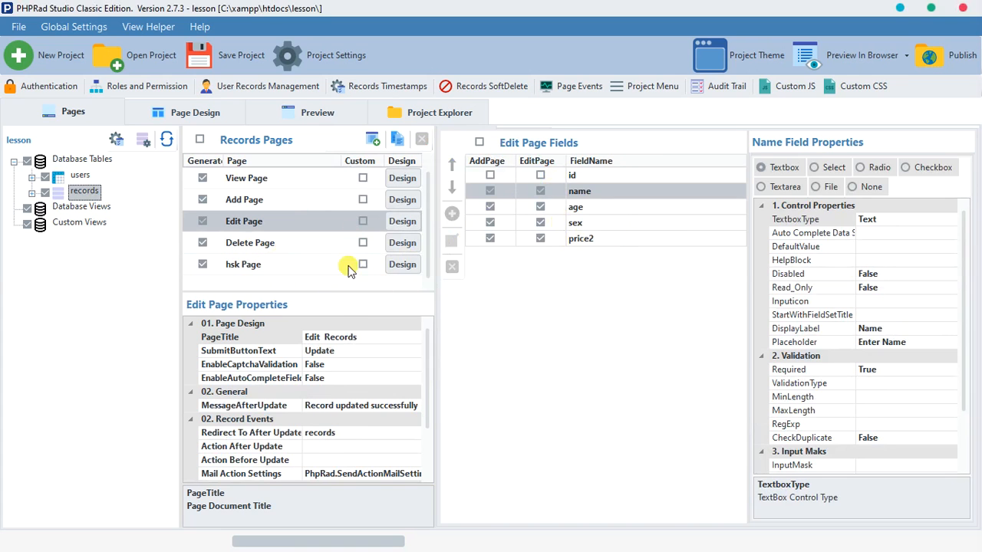
pyautogui.click(284, 264)
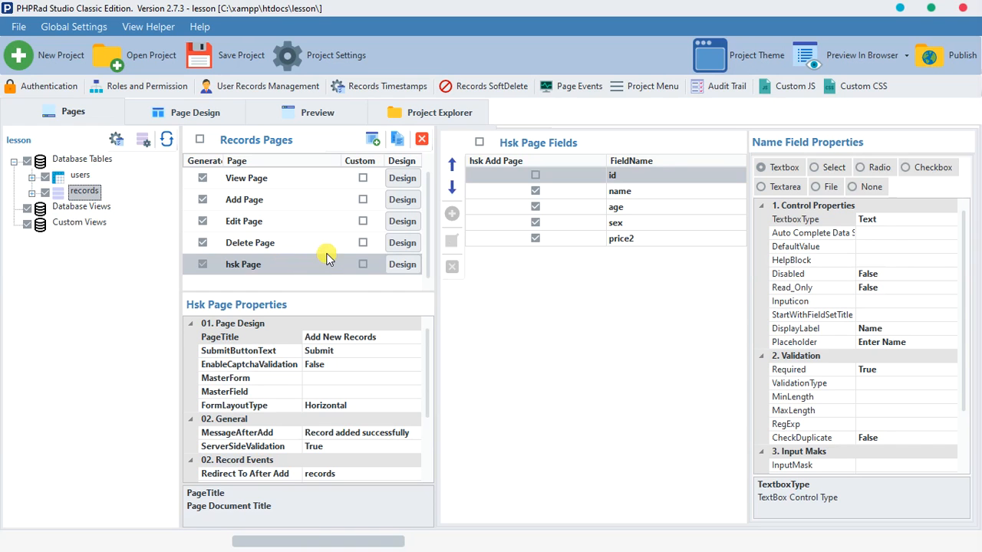
pyautogui.click(422, 140)
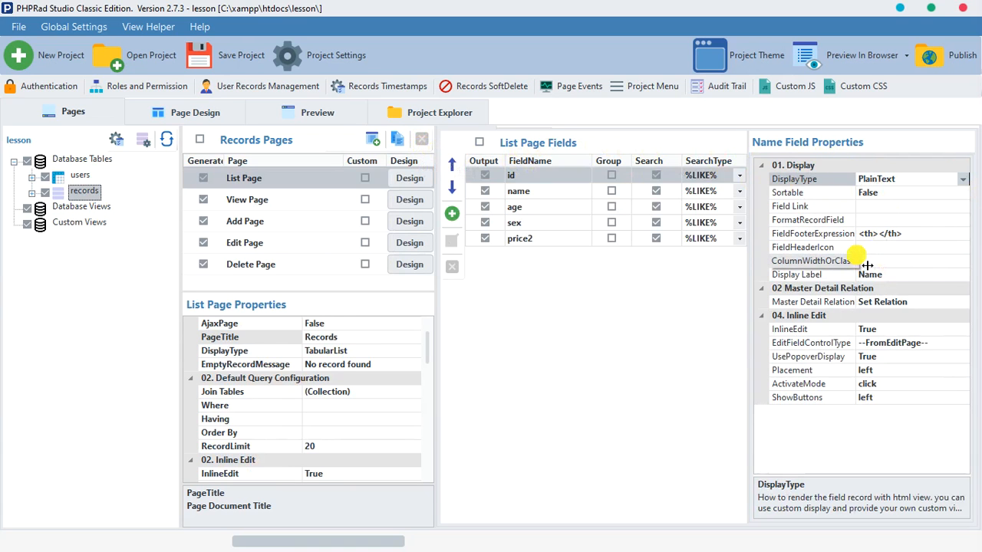
# Review the record event settings of the Records Edit page and Add page
pyautogui.click(299, 242)
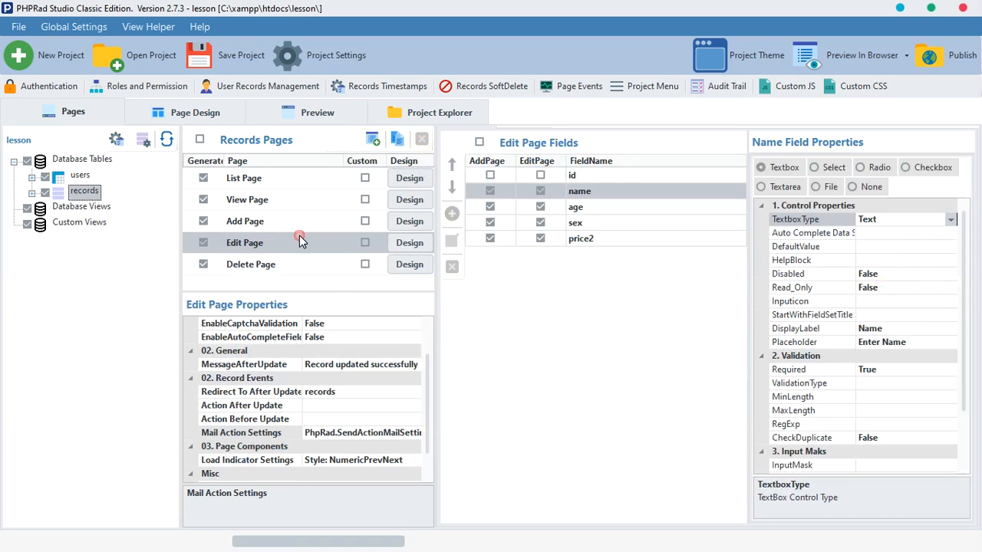
pyautogui.click(270, 223)
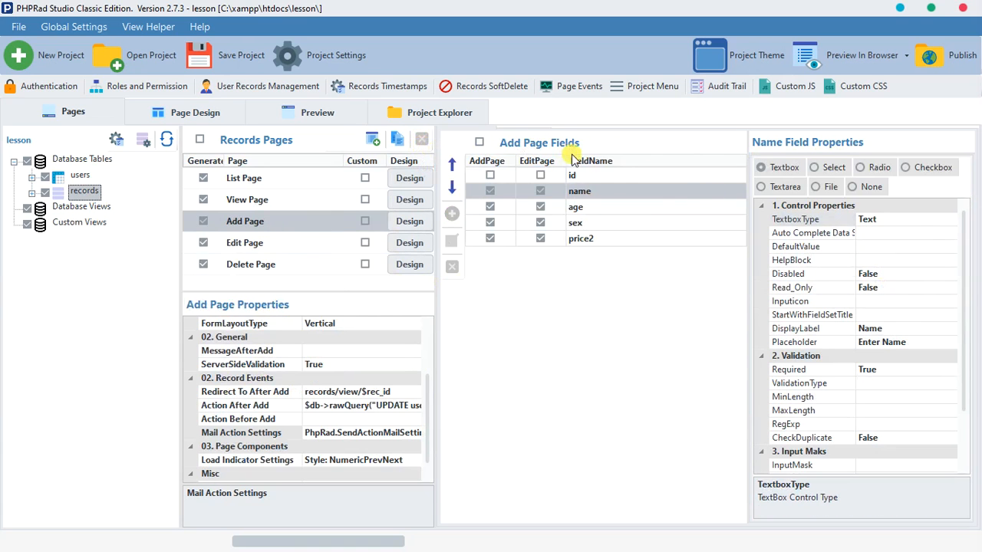